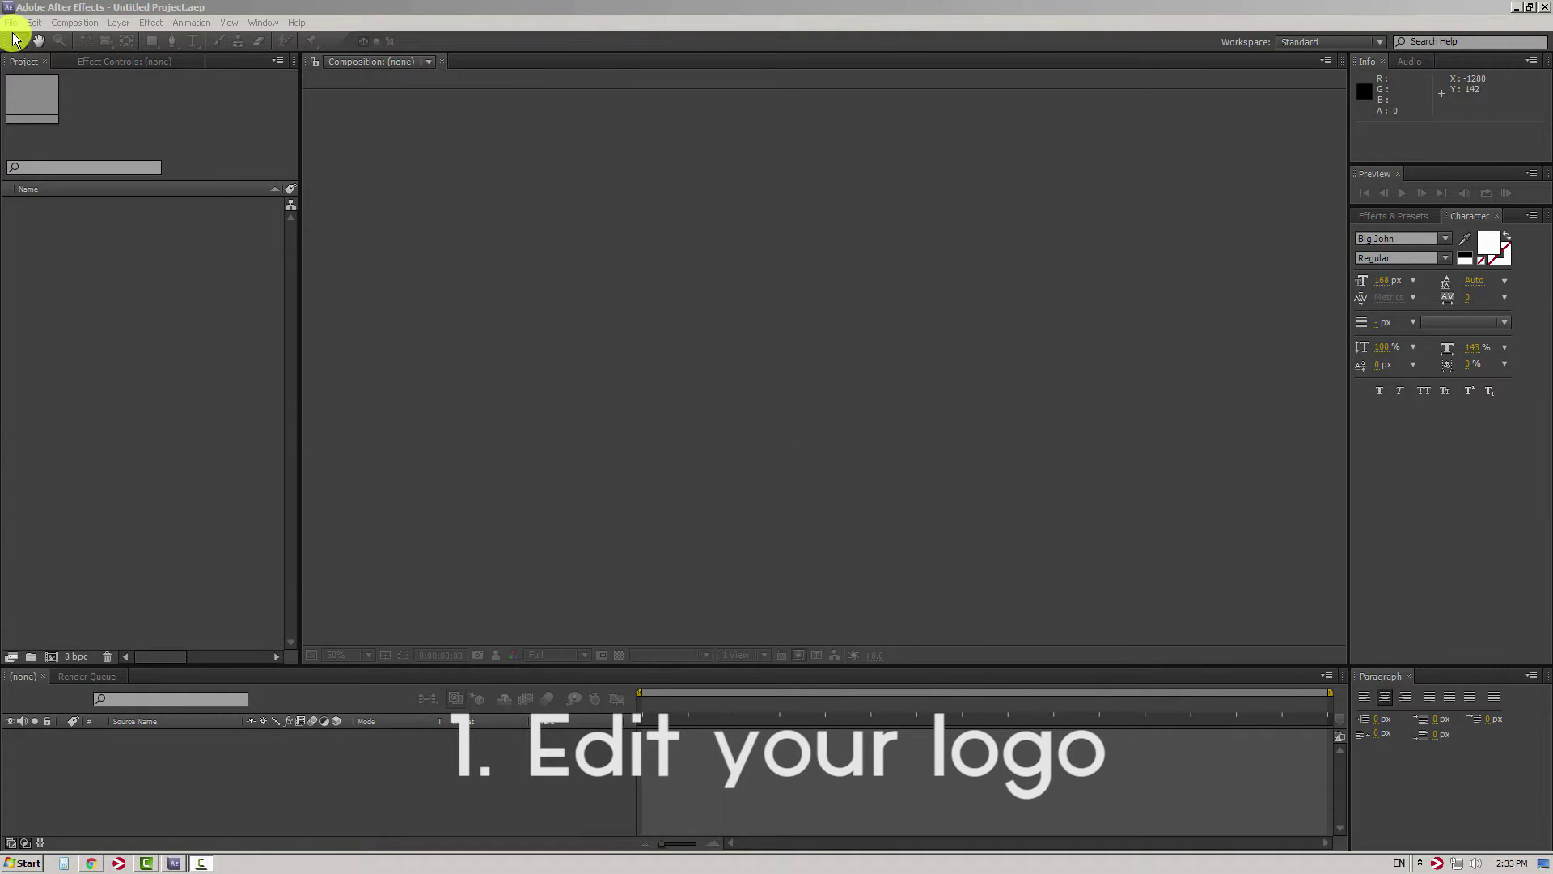
Open the Elegant_3D_logo.aep project so the Render_1080p composition appears
click(12, 23)
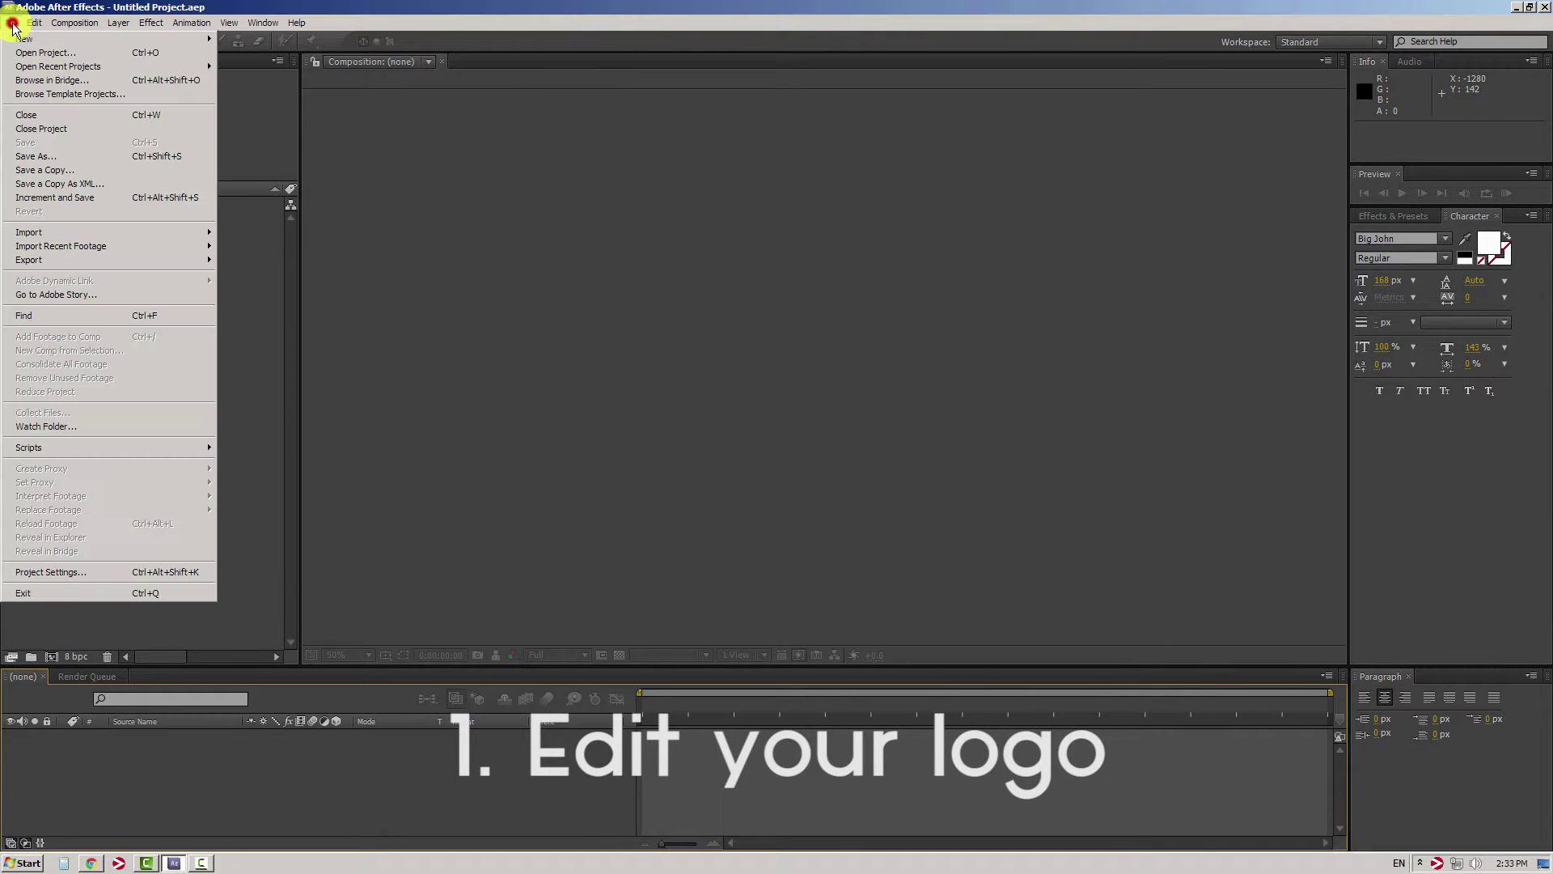
click(58, 52)
click(306, 116)
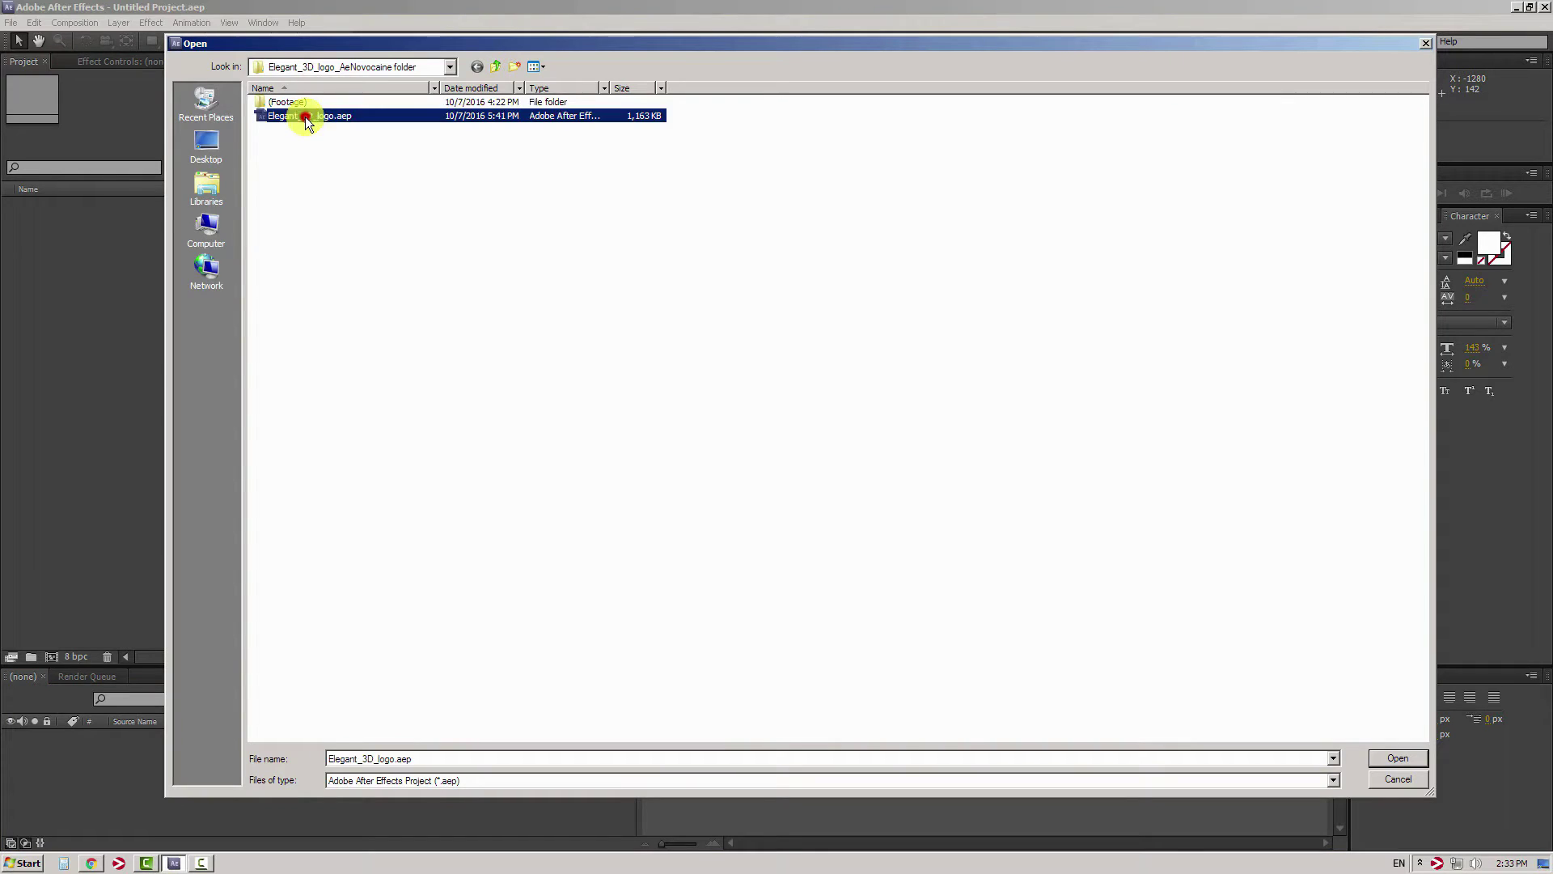
click(1394, 759)
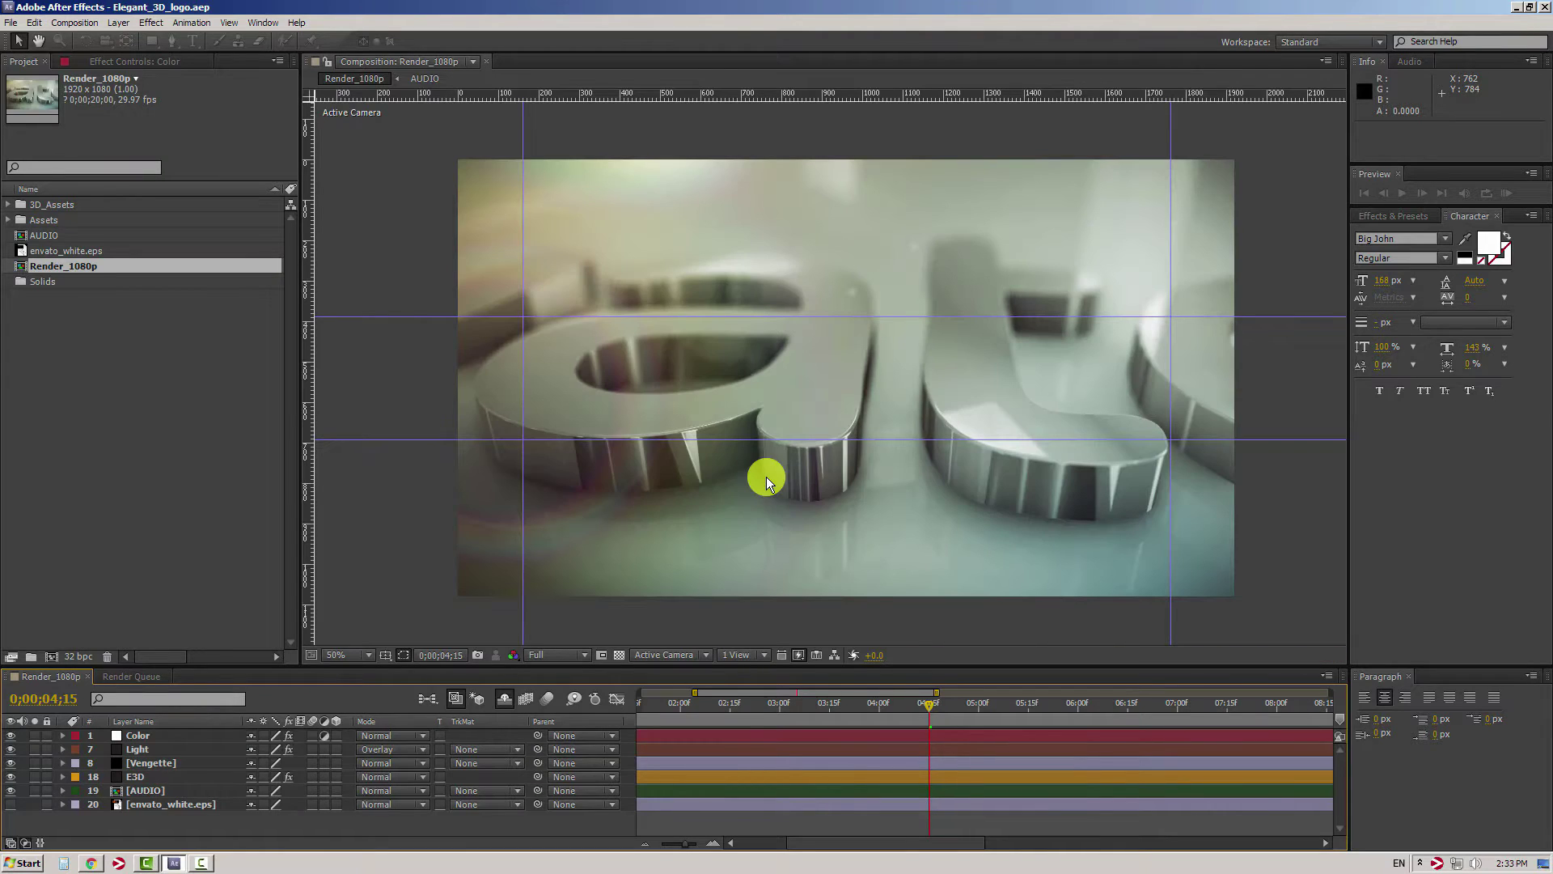
Select the envato_white.eps logo layer and hide it in the timeline
click(89, 250)
click(173, 804)
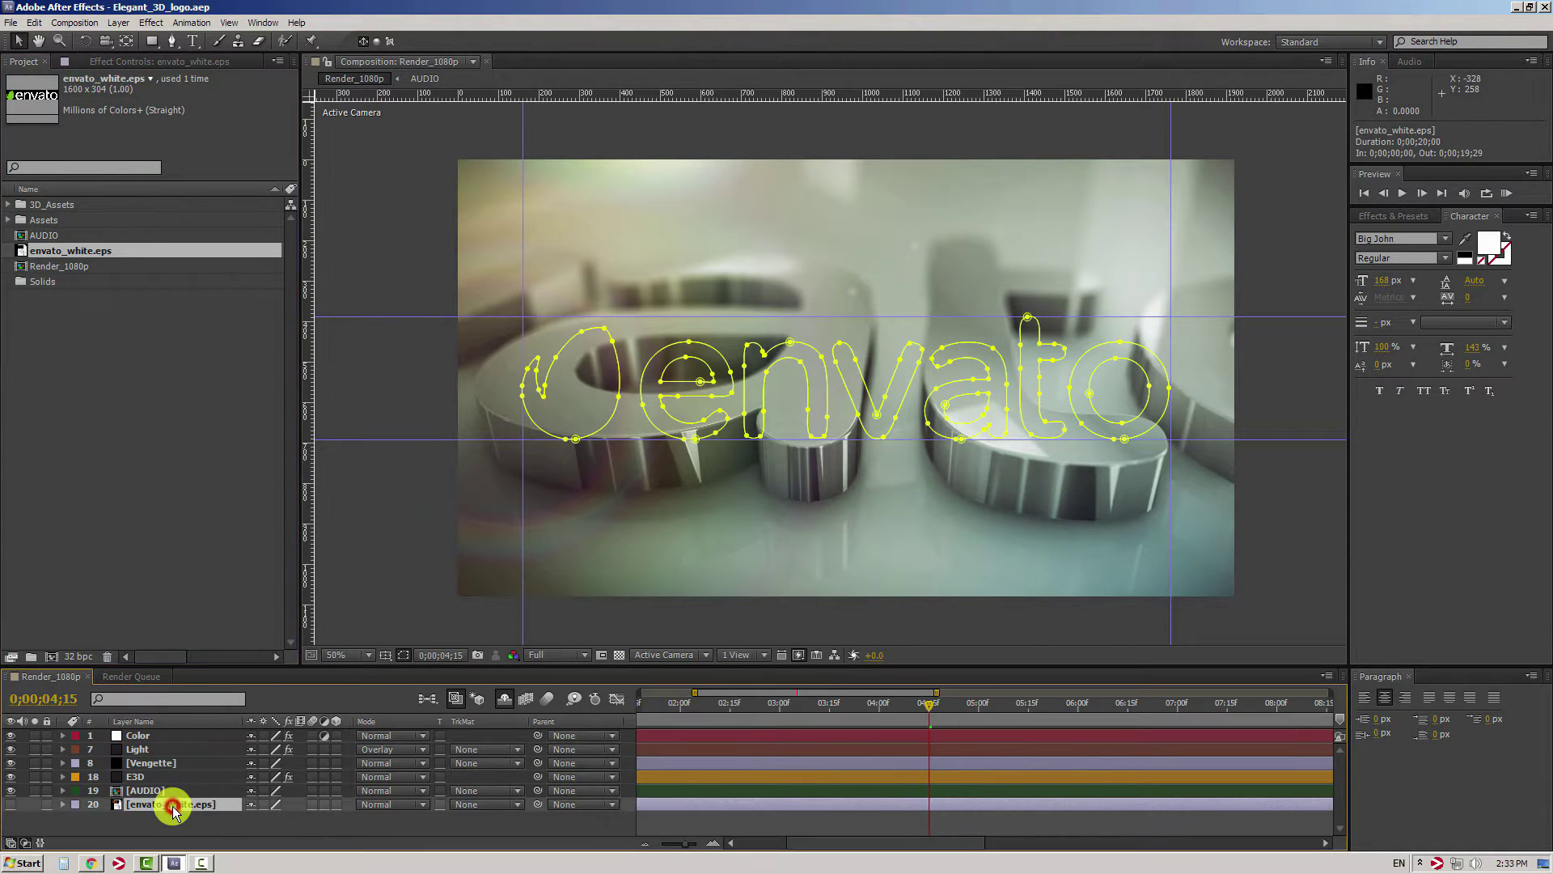
click(12, 804)
click(173, 411)
Delete the envato_white.eps footage from the Project panel and confirm the removal
click(84, 257)
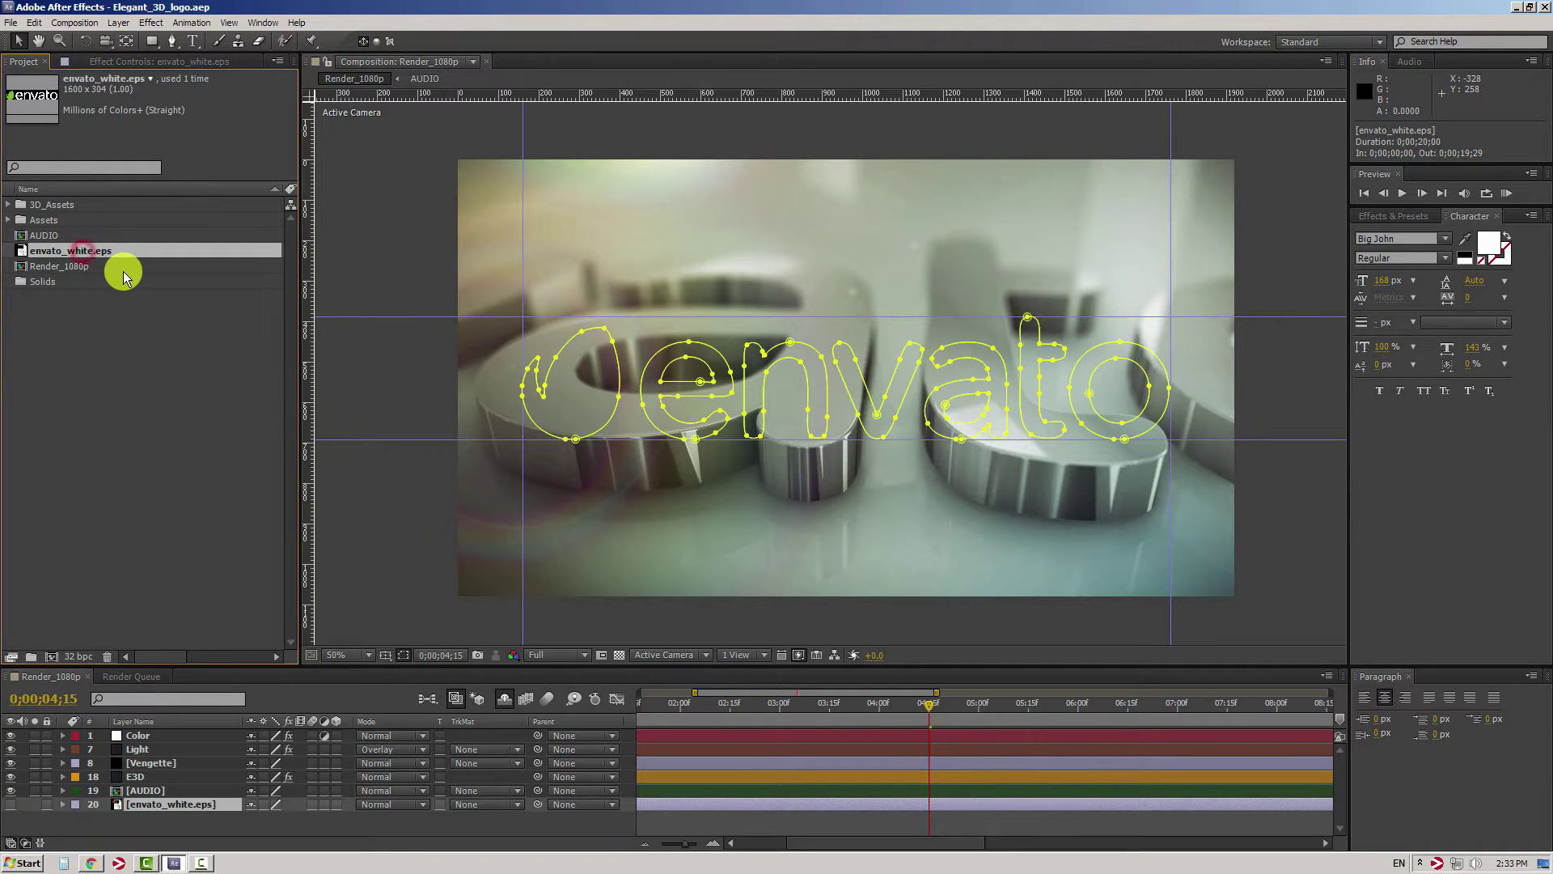
key(Delete)
click(878, 452)
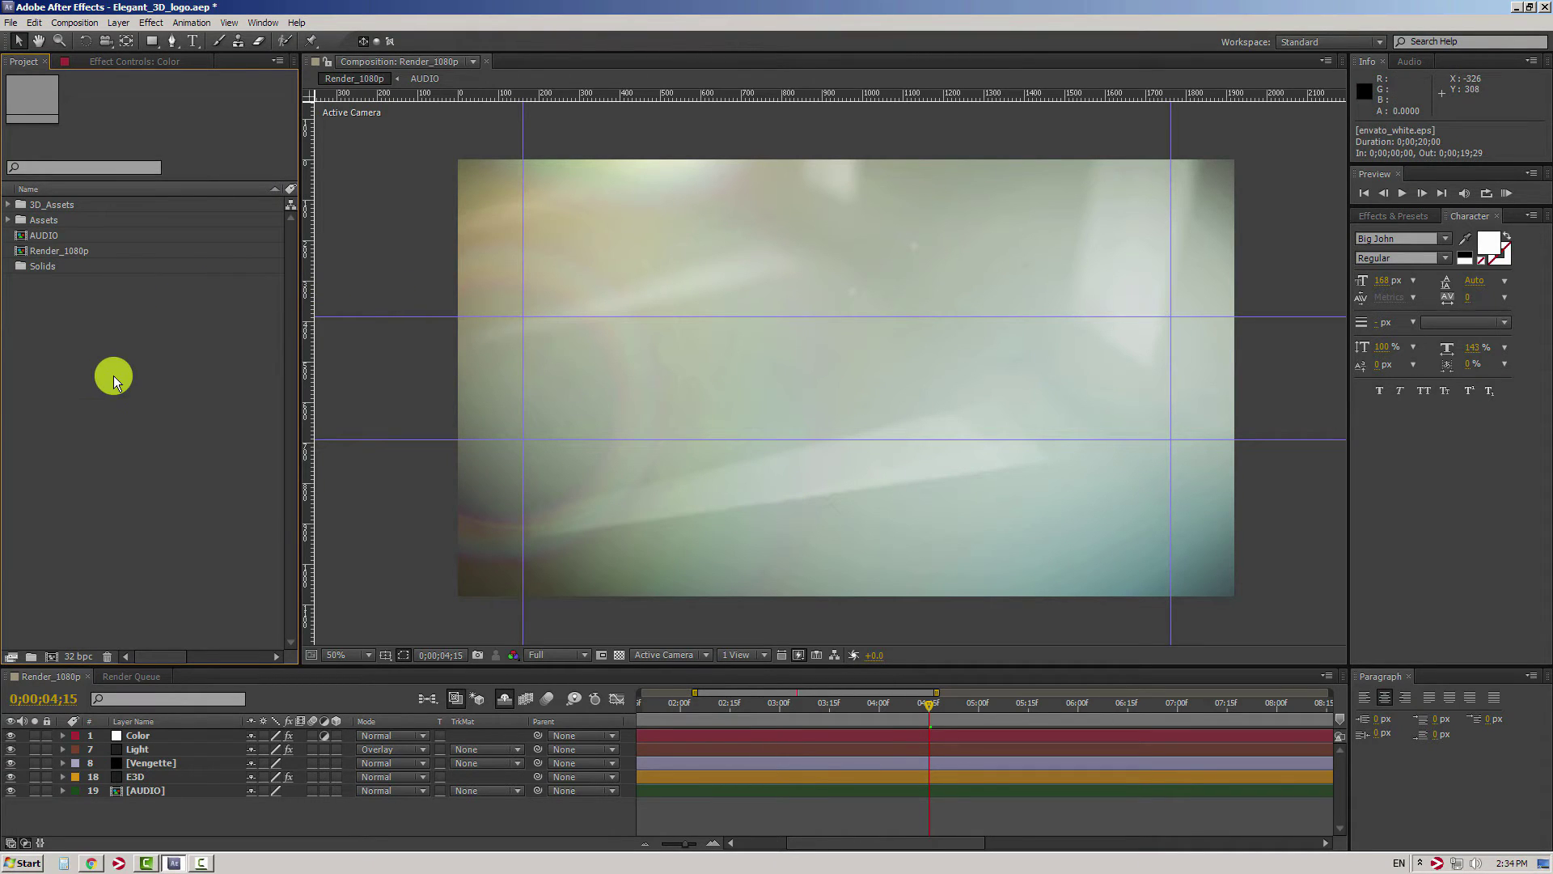
Import envato_white.eps and drag it into Render_1080p as the top layer
click(12, 22)
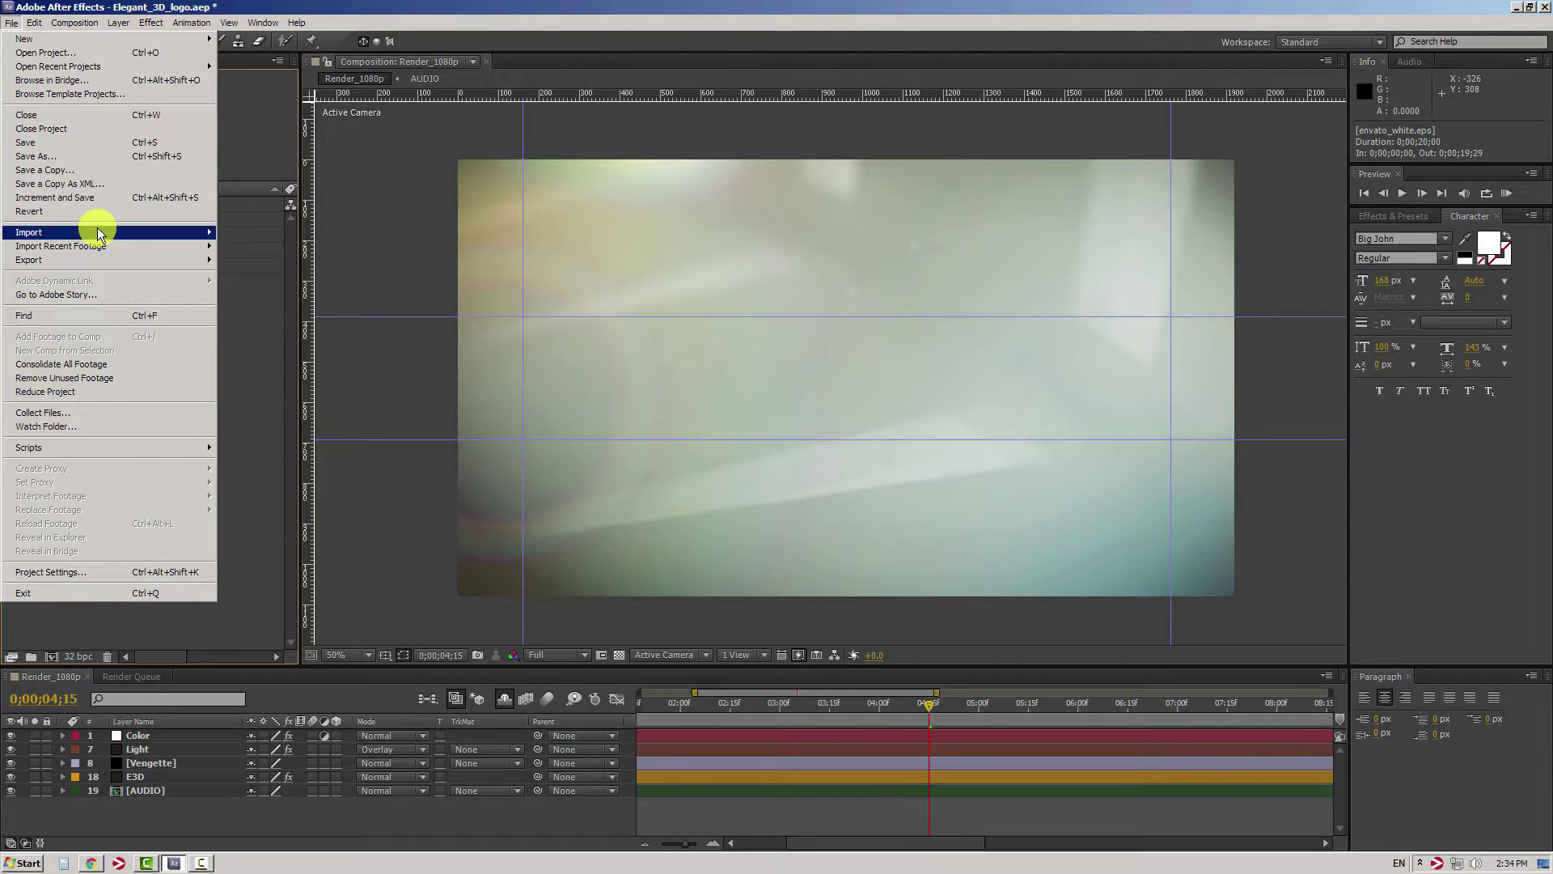
mouse_move(102, 235)
click(260, 237)
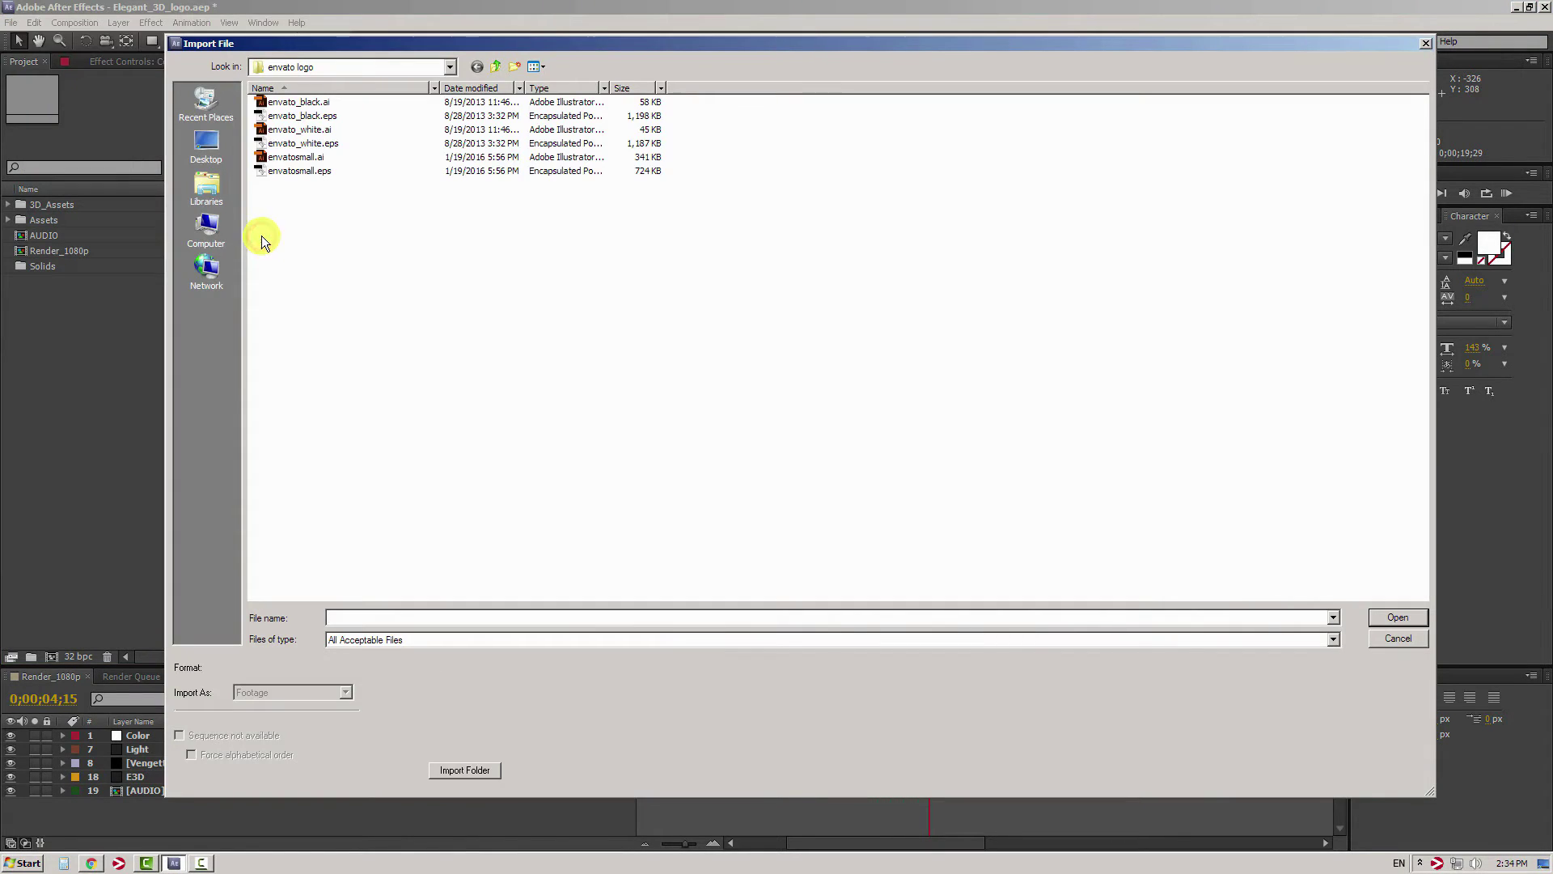
click(326, 142)
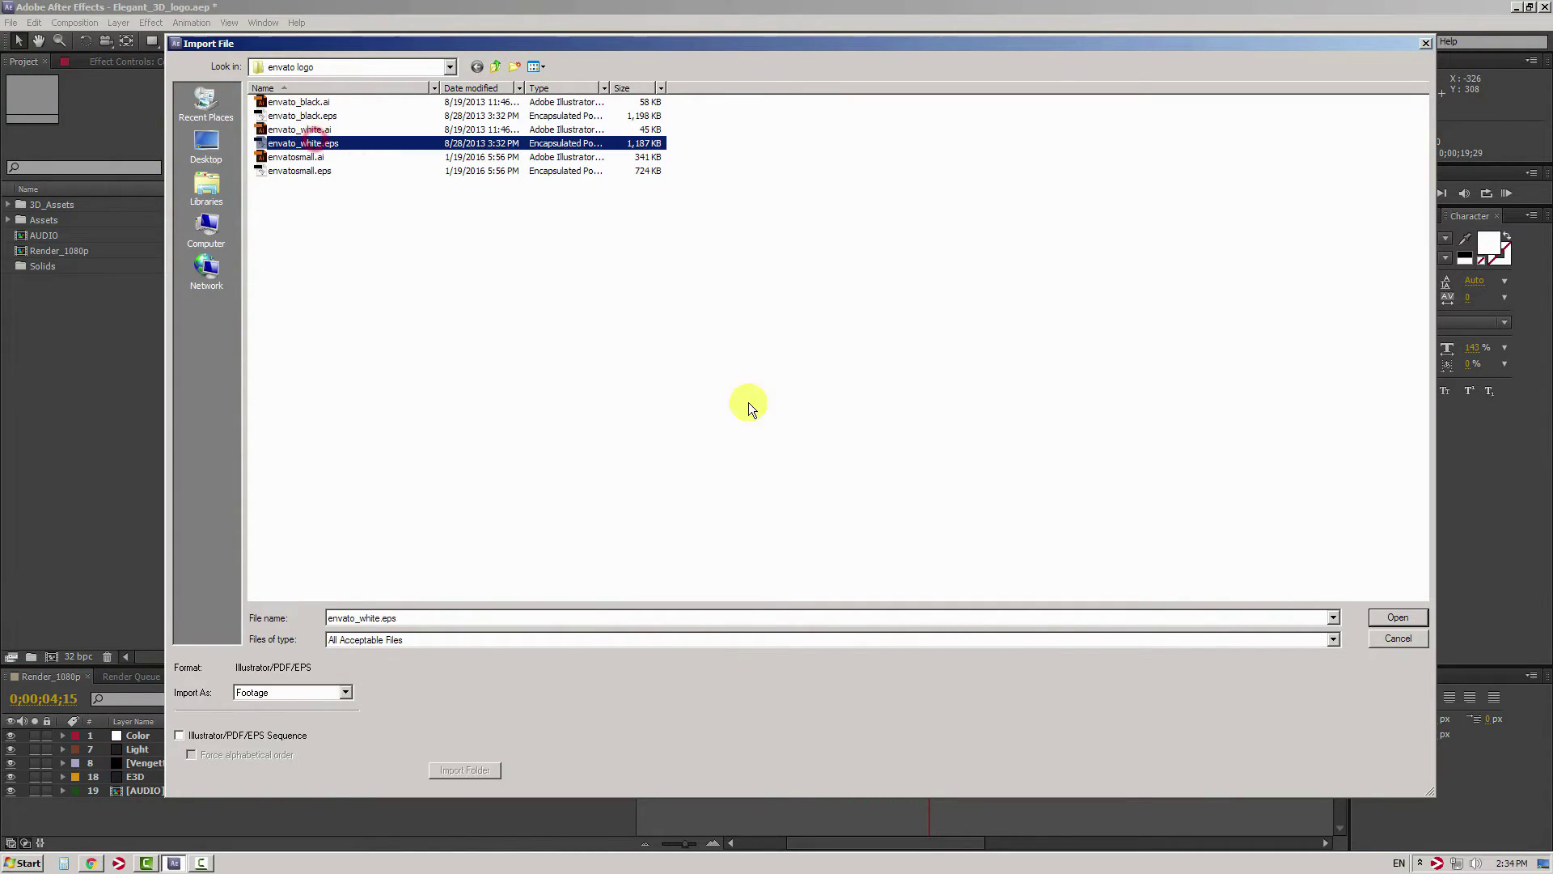
click(1386, 617)
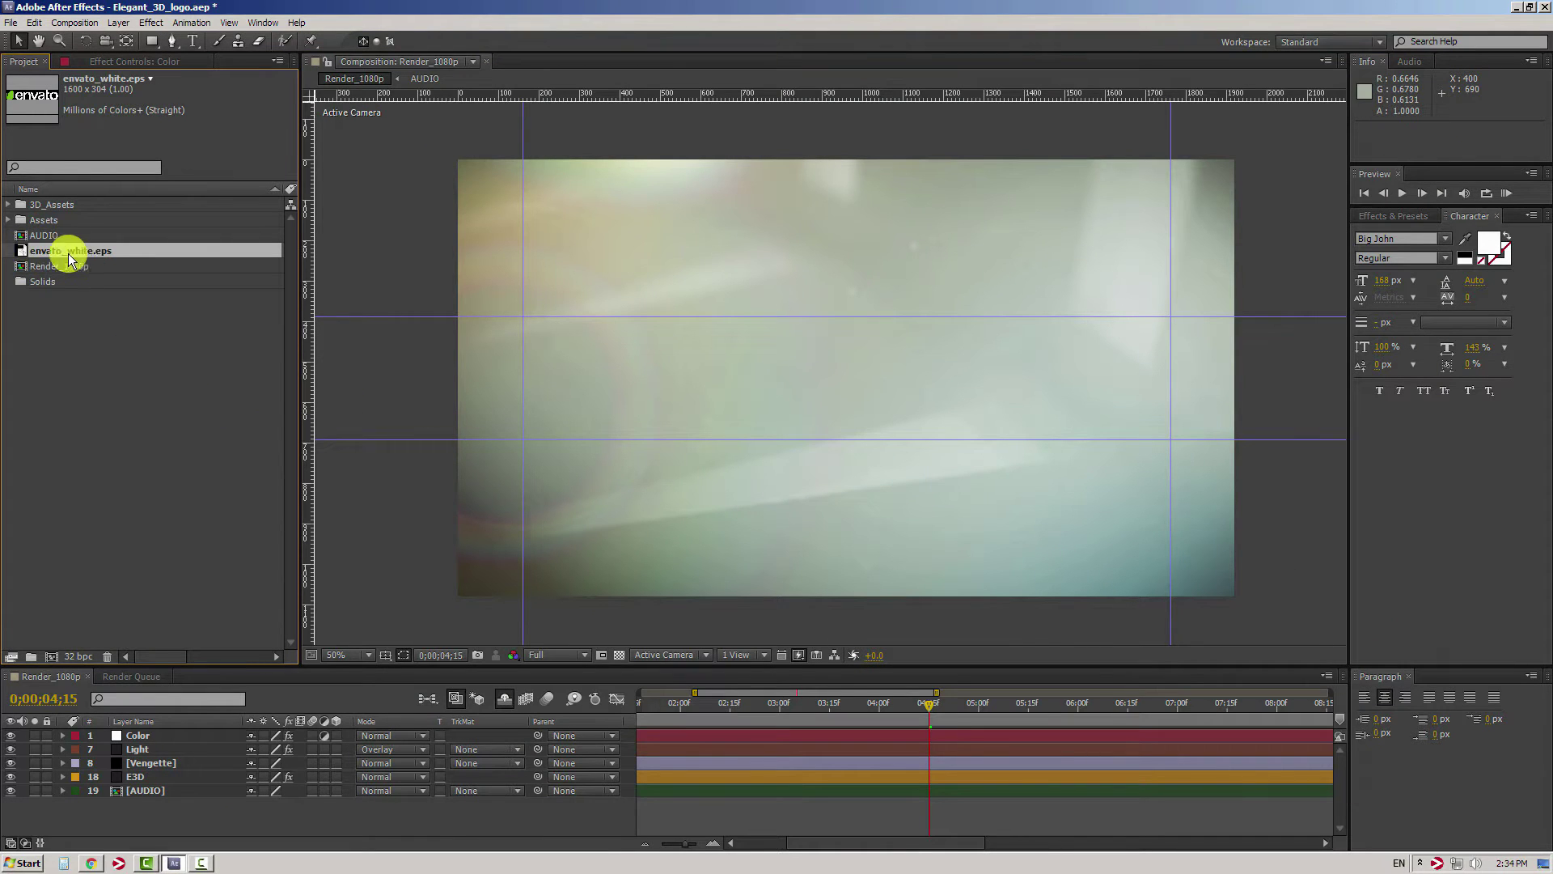
mouse_move(65, 250)
mouse_down()
mouse_move(609, 396)
mouse_move(847, 379)
mouse_up()
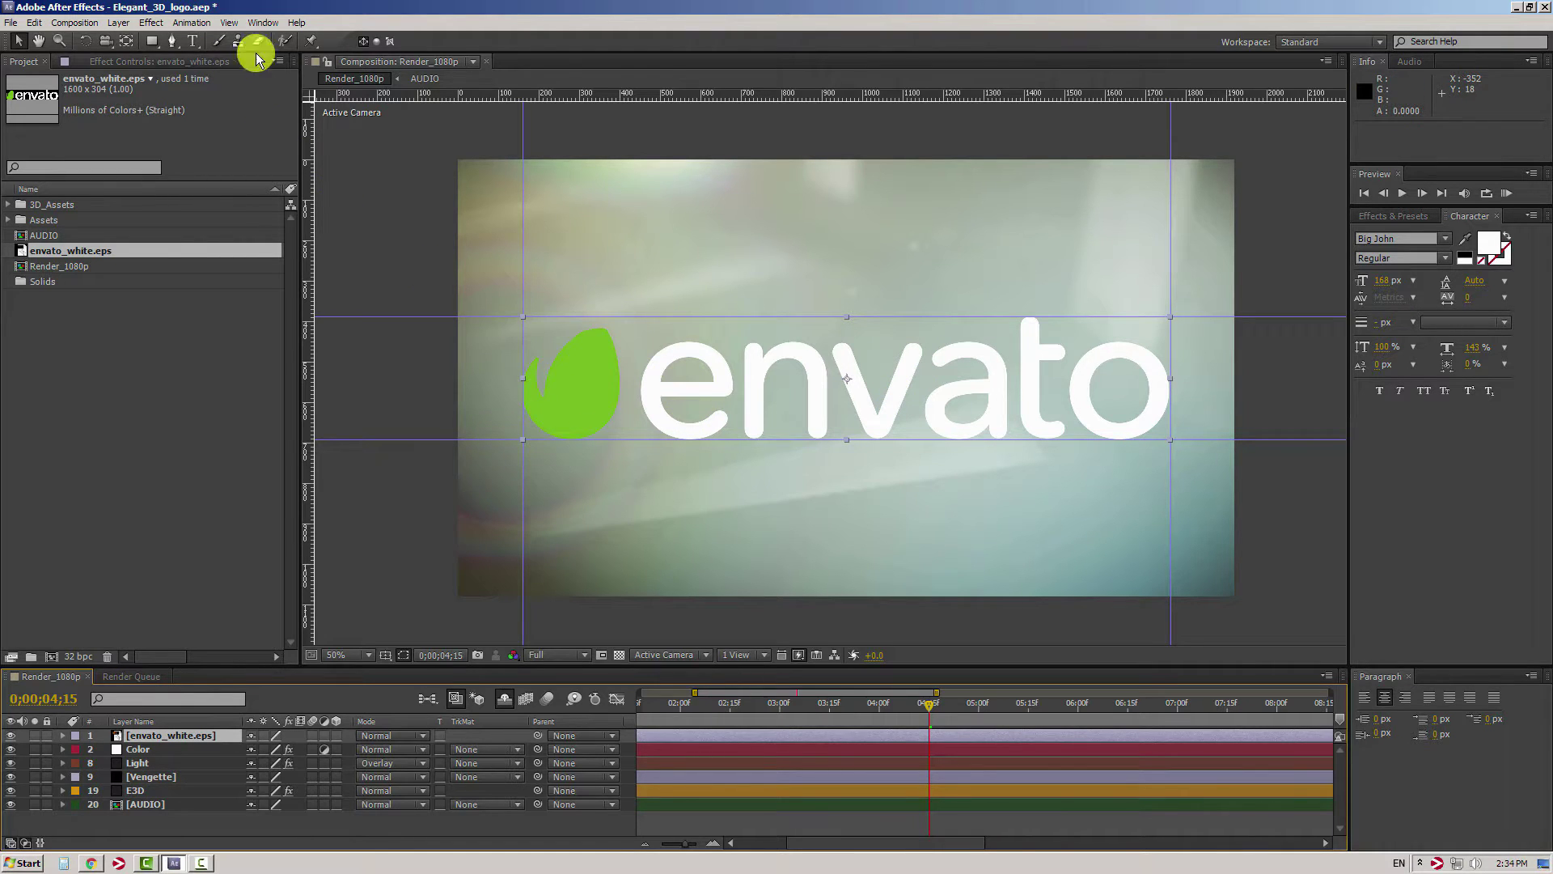
Auto-trace the envato_white.eps layer into masks, hide it, and move it to the bottom
click(243, 735)
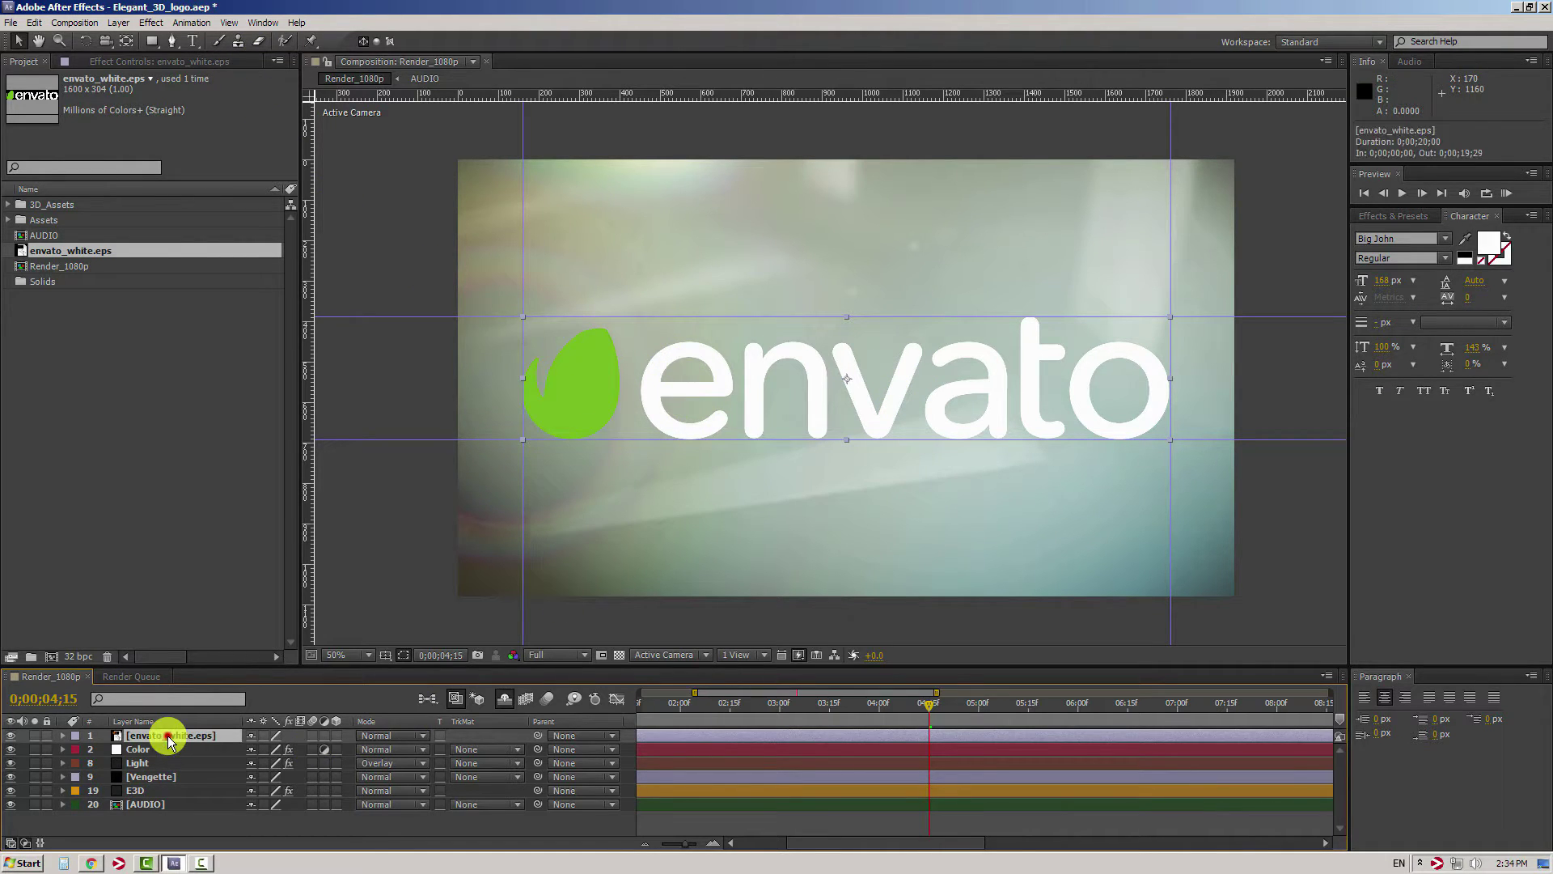
click(119, 22)
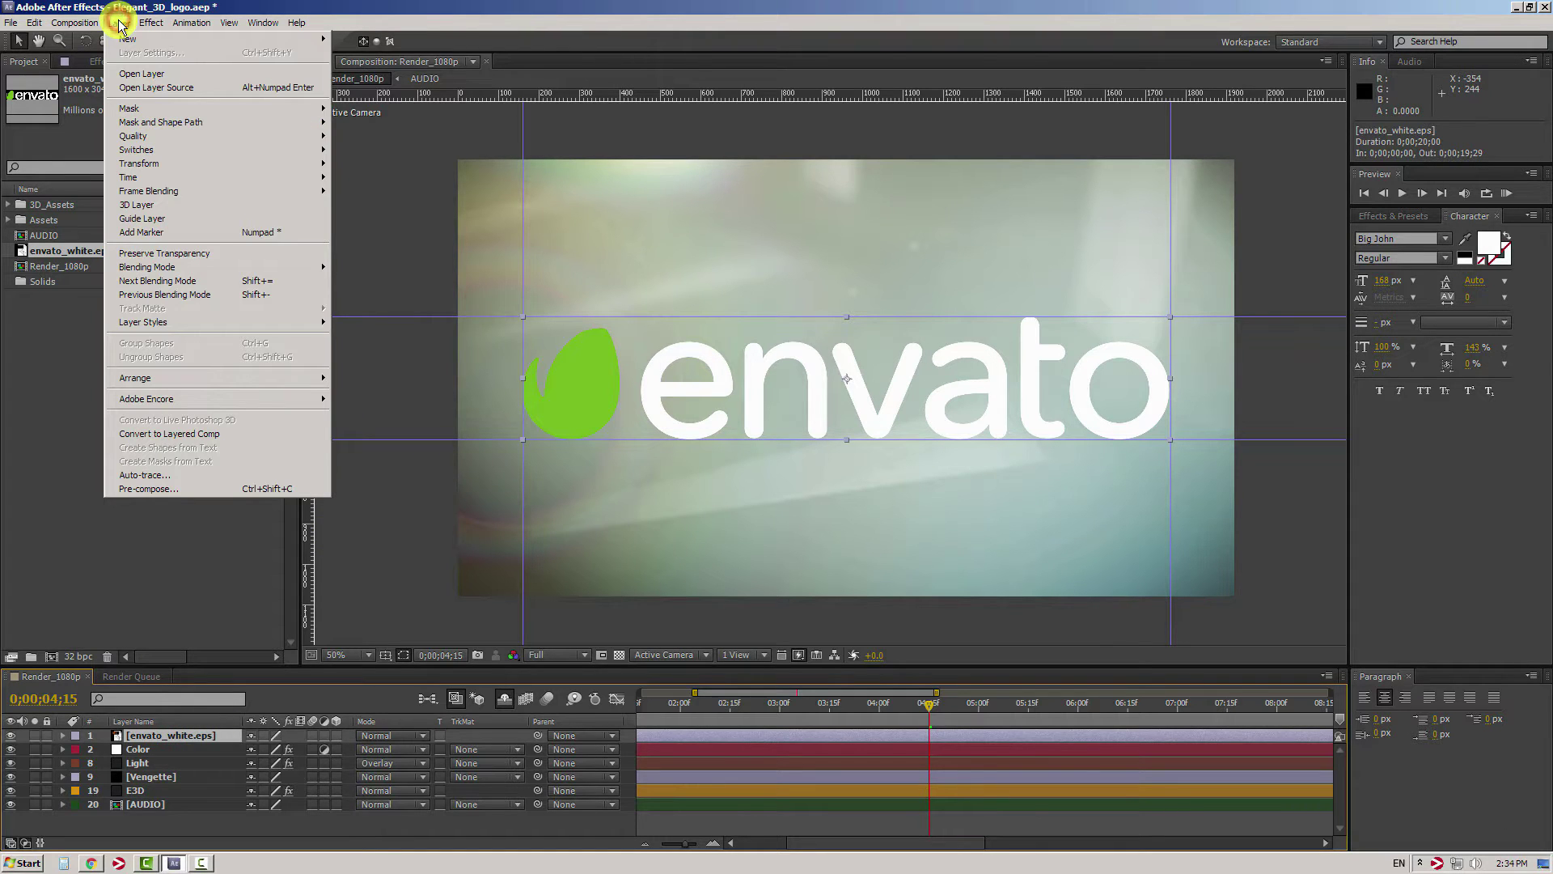
click(158, 482)
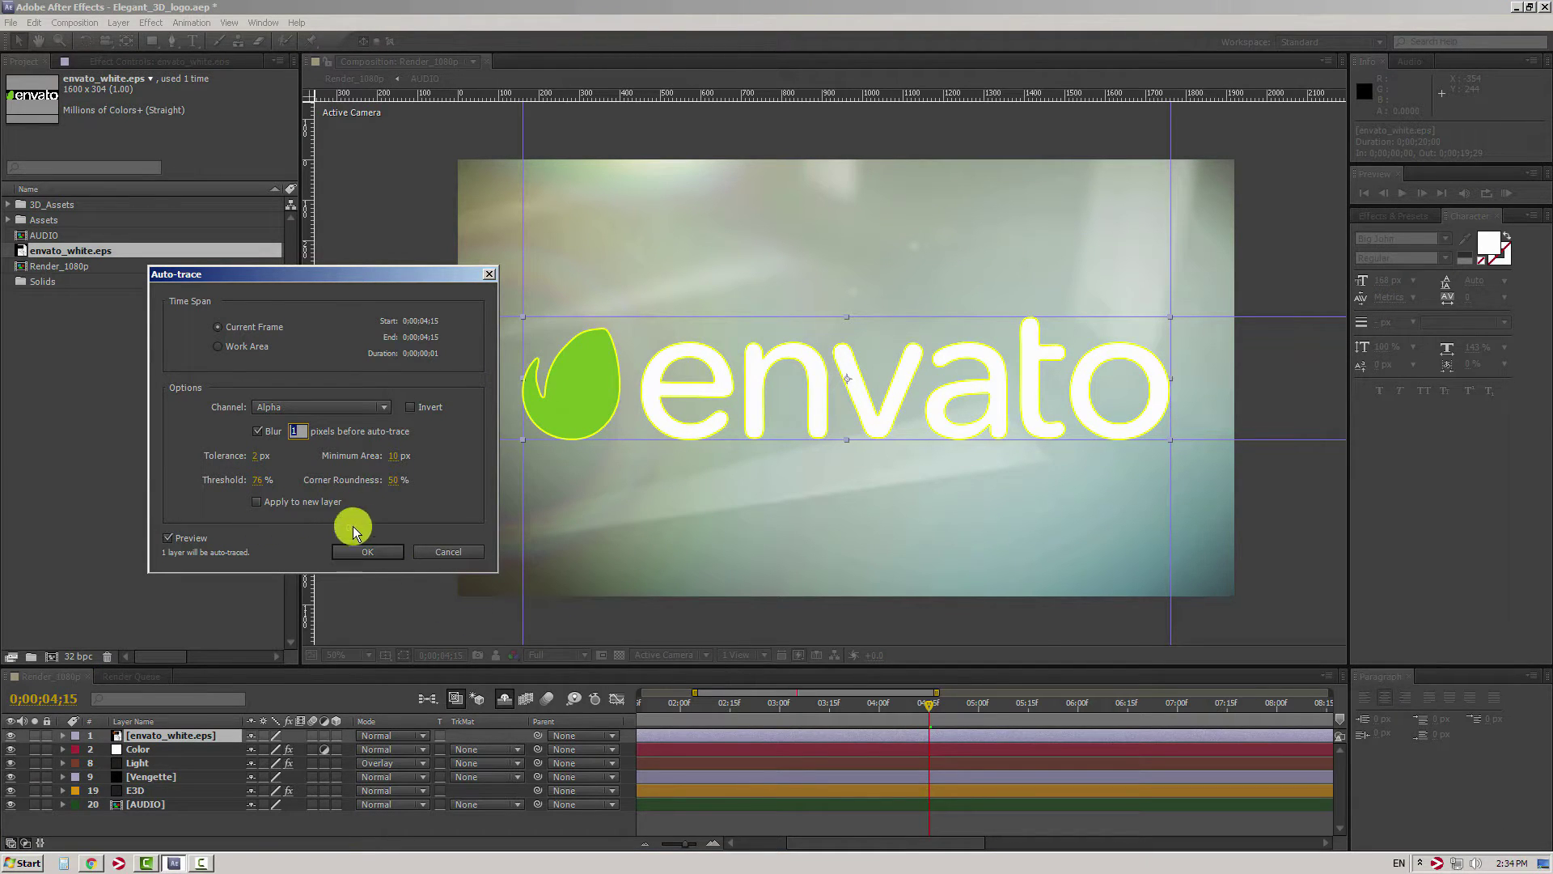
click(369, 552)
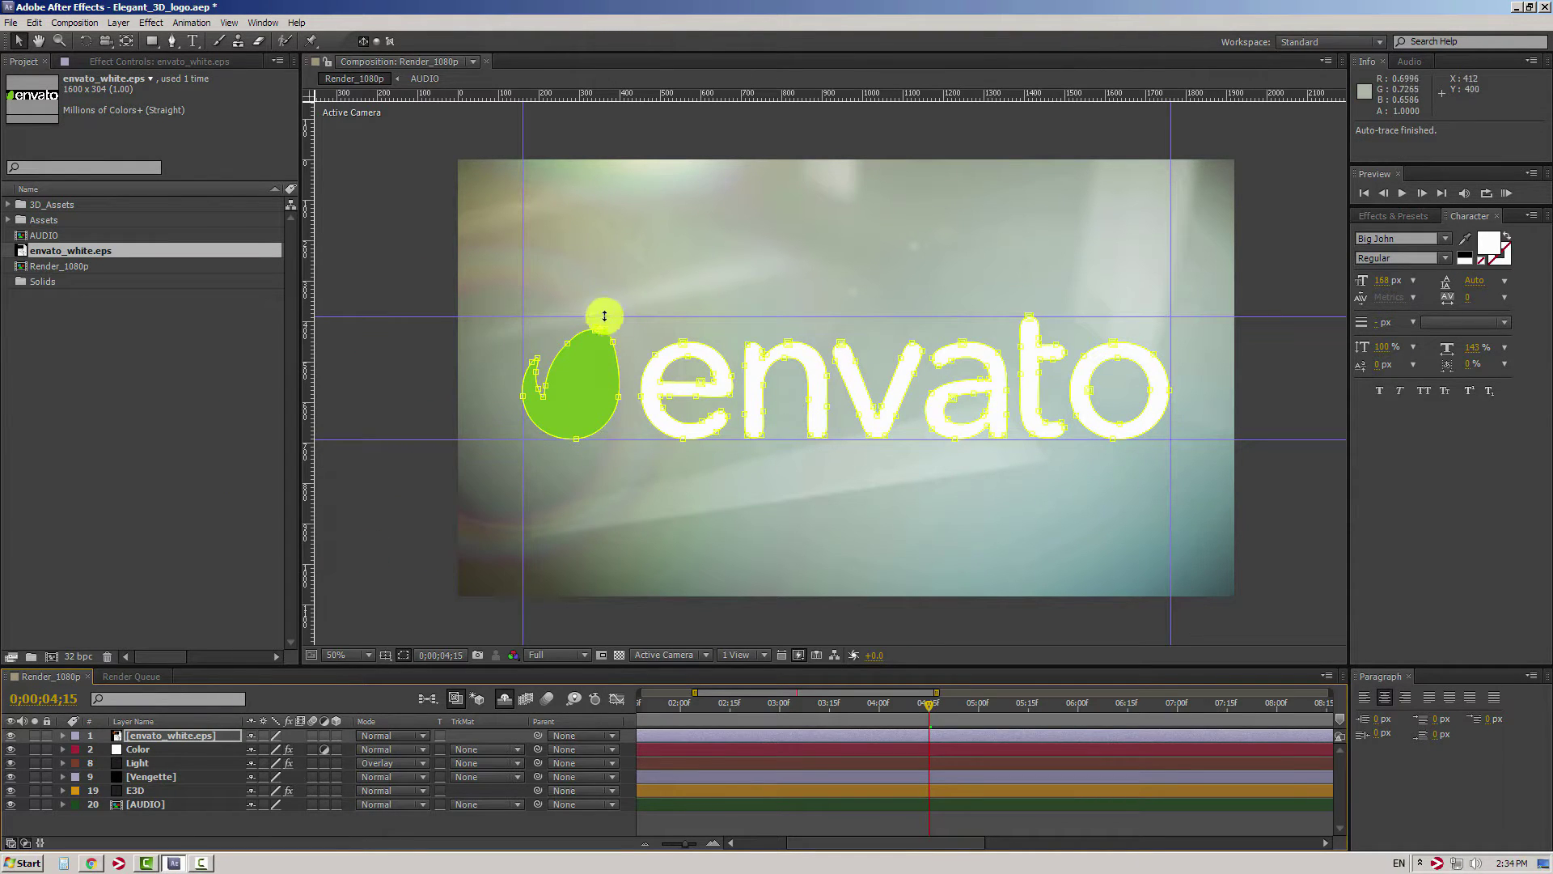
click(12, 736)
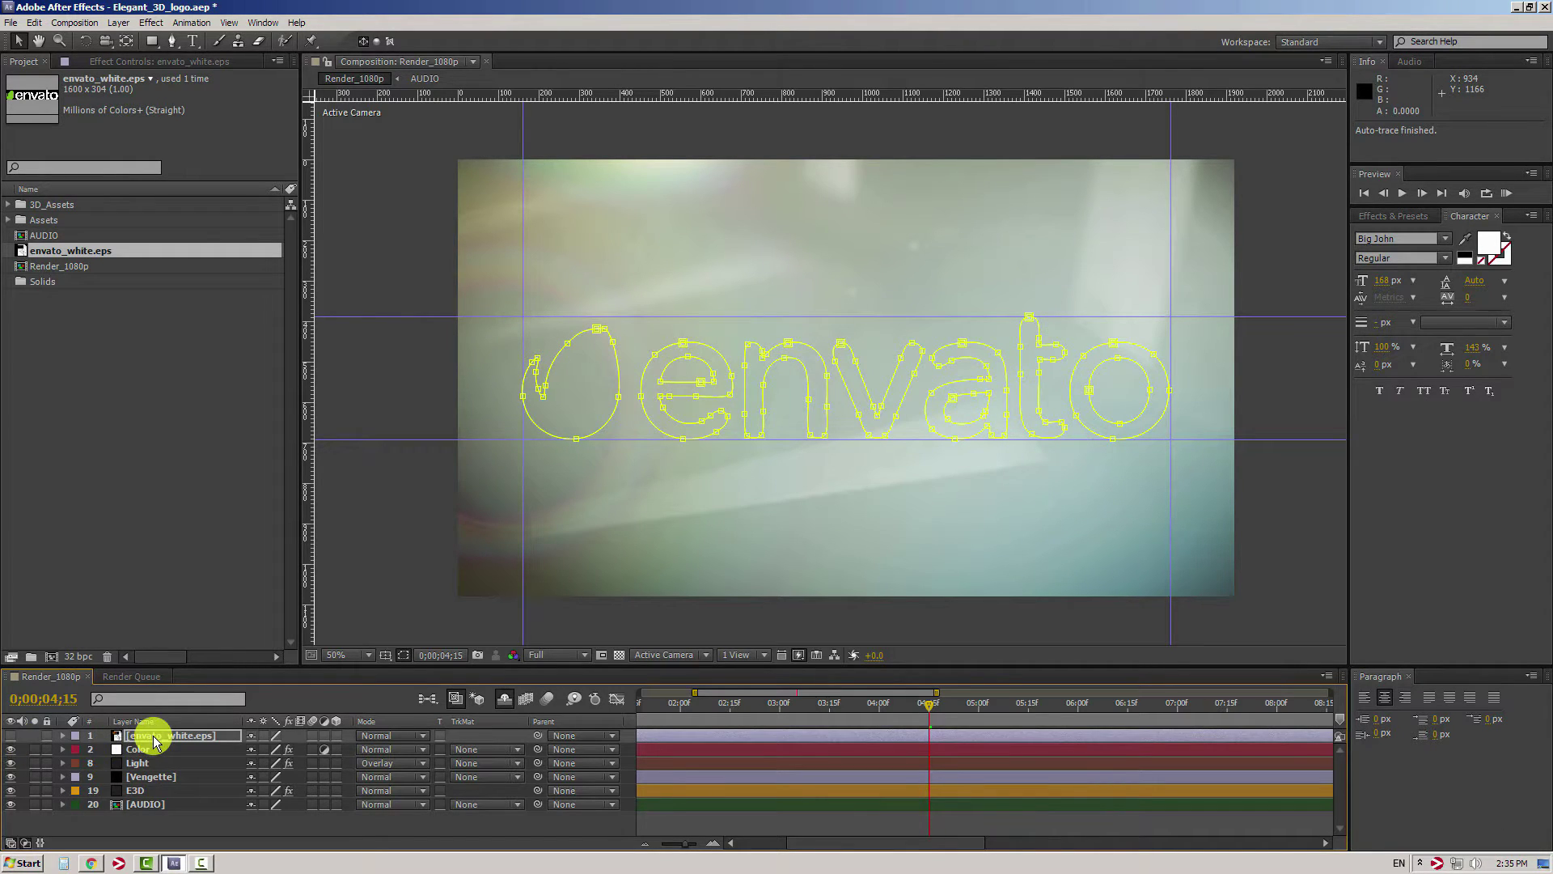
drag(153, 735, 149, 823)
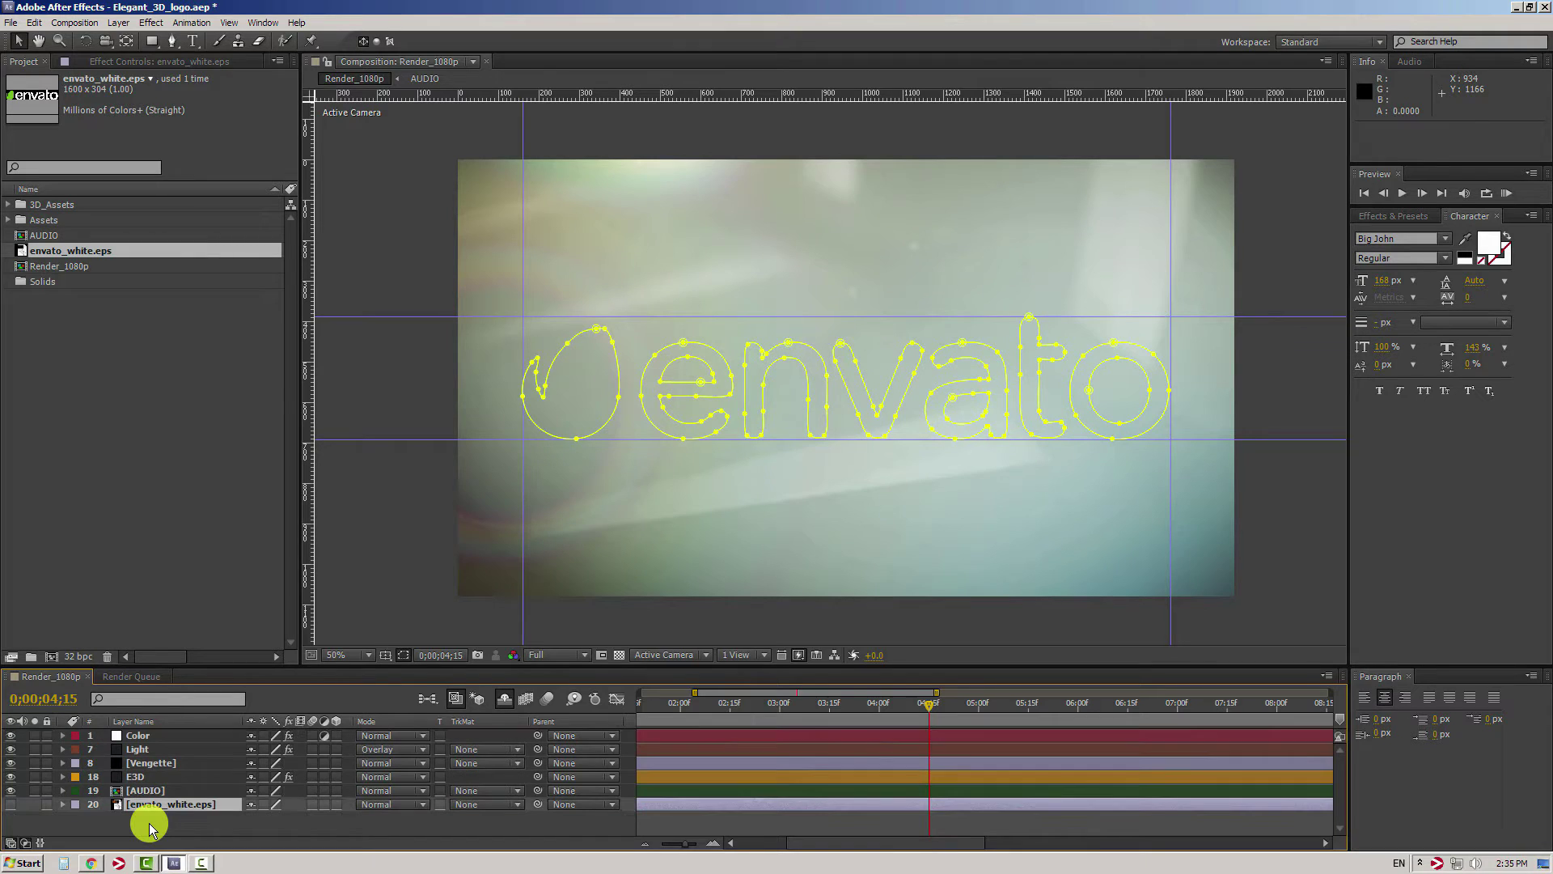
Set the E3D layer's Element Path Layer 1 to envato_white.eps and preview around nine seconds
click(137, 777)
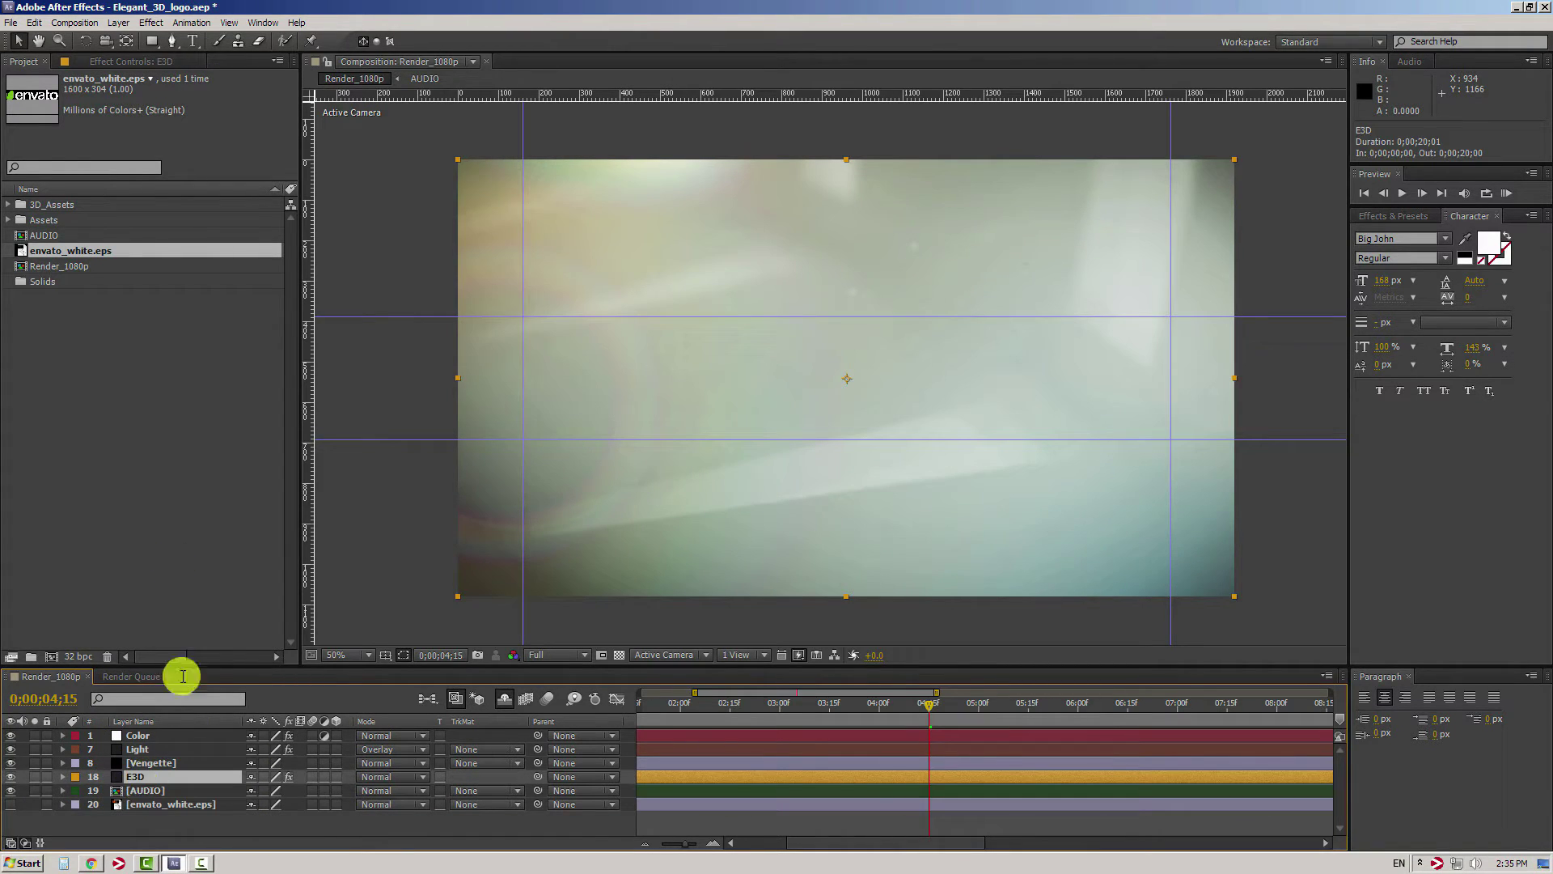
click(132, 63)
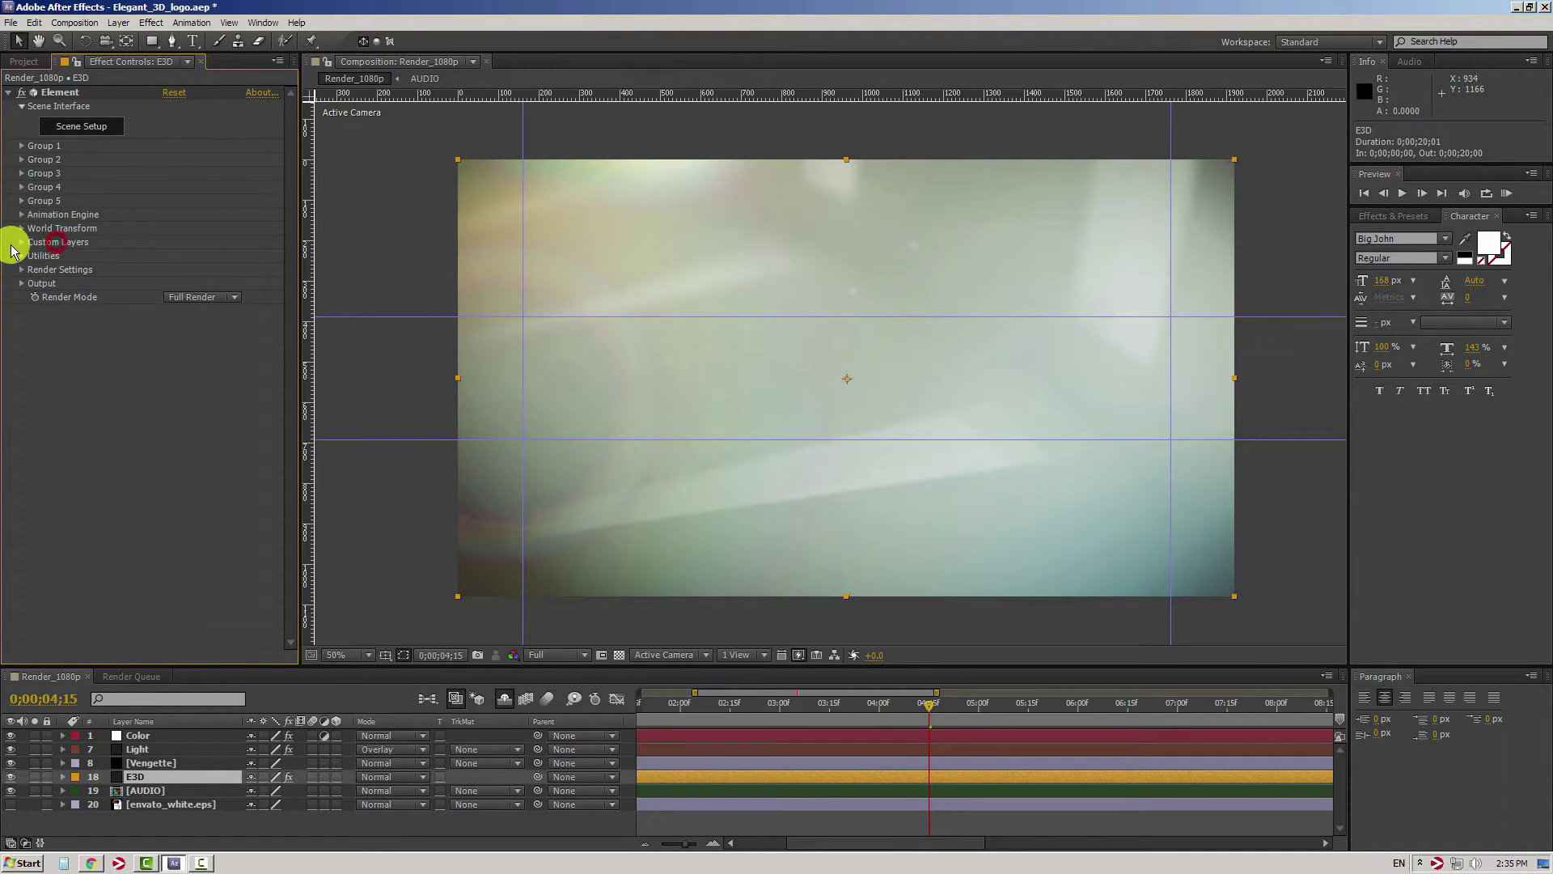
click(22, 242)
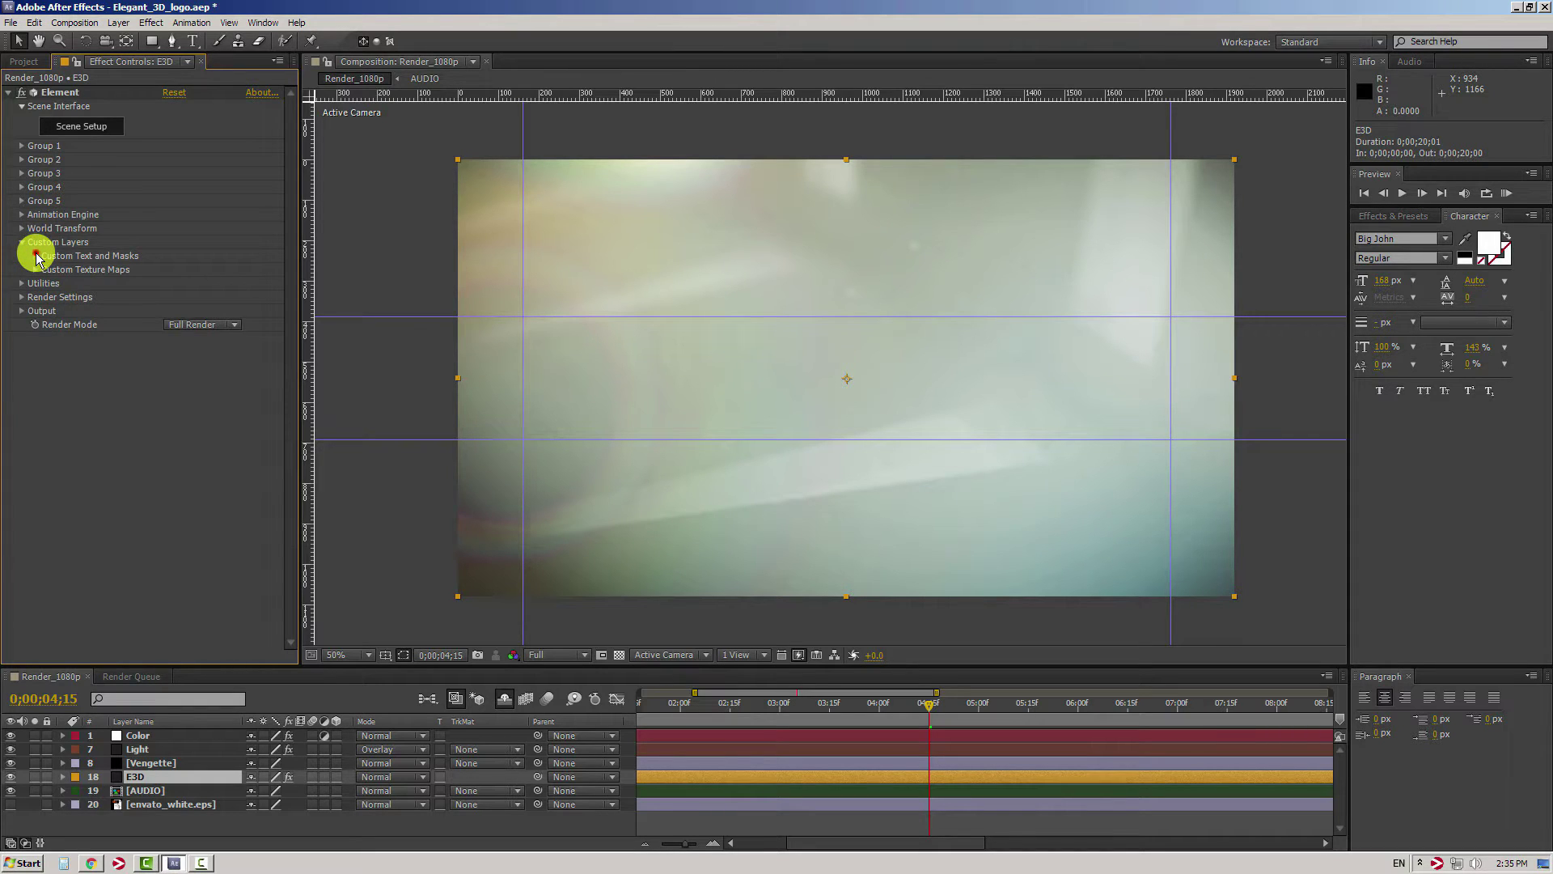
click(35, 256)
click(211, 268)
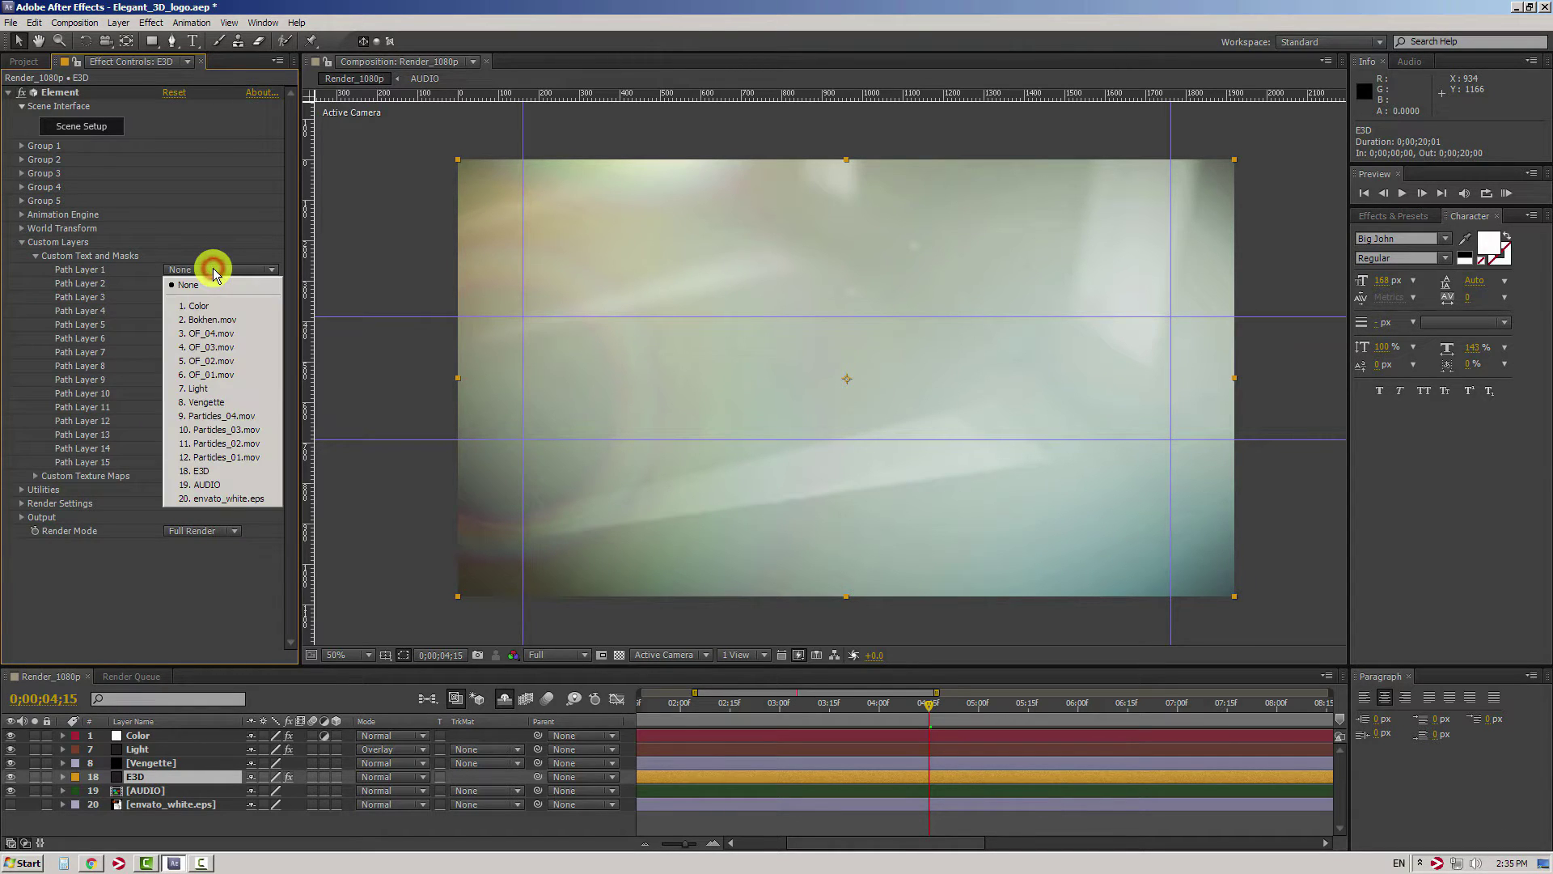
click(245, 499)
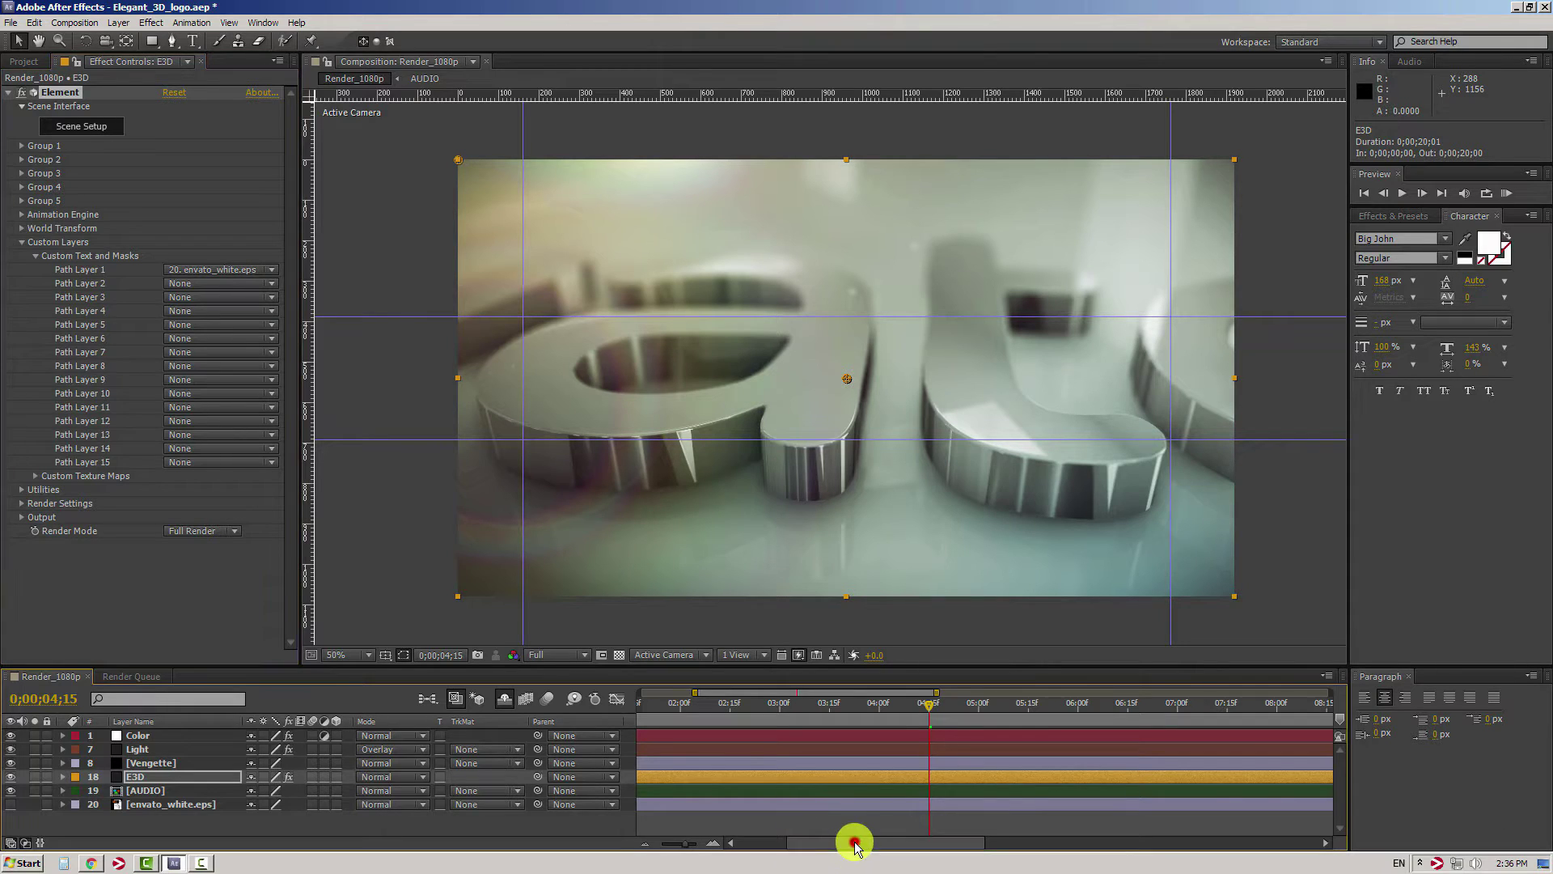
mouse_move(853, 842)
mouse_down()
mouse_move(1050, 853)
mouse_move(1024, 852)
mouse_up()
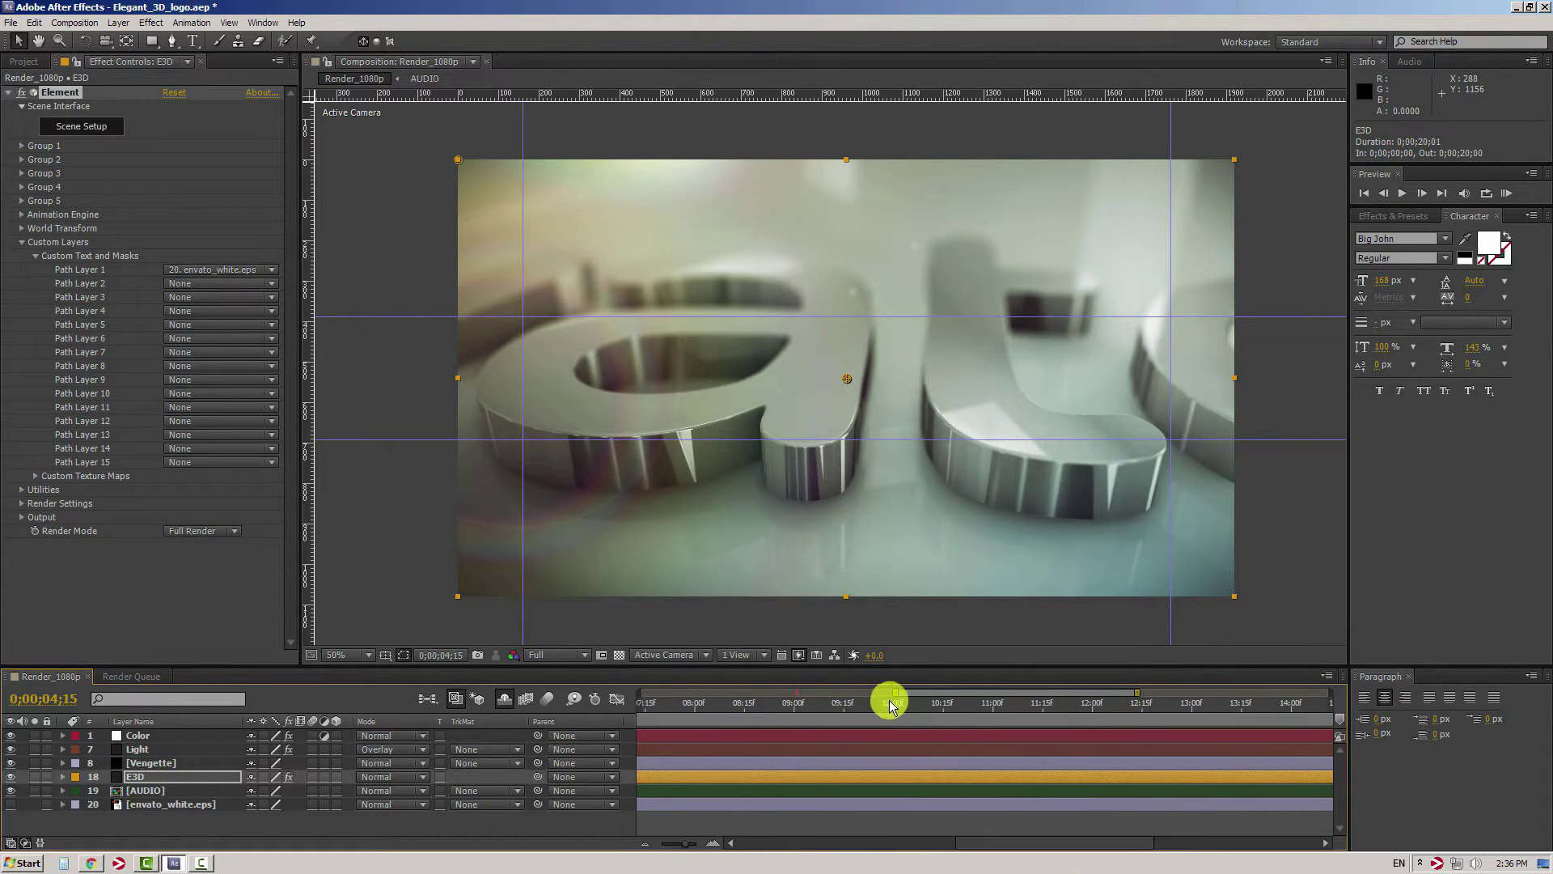
click(892, 706)
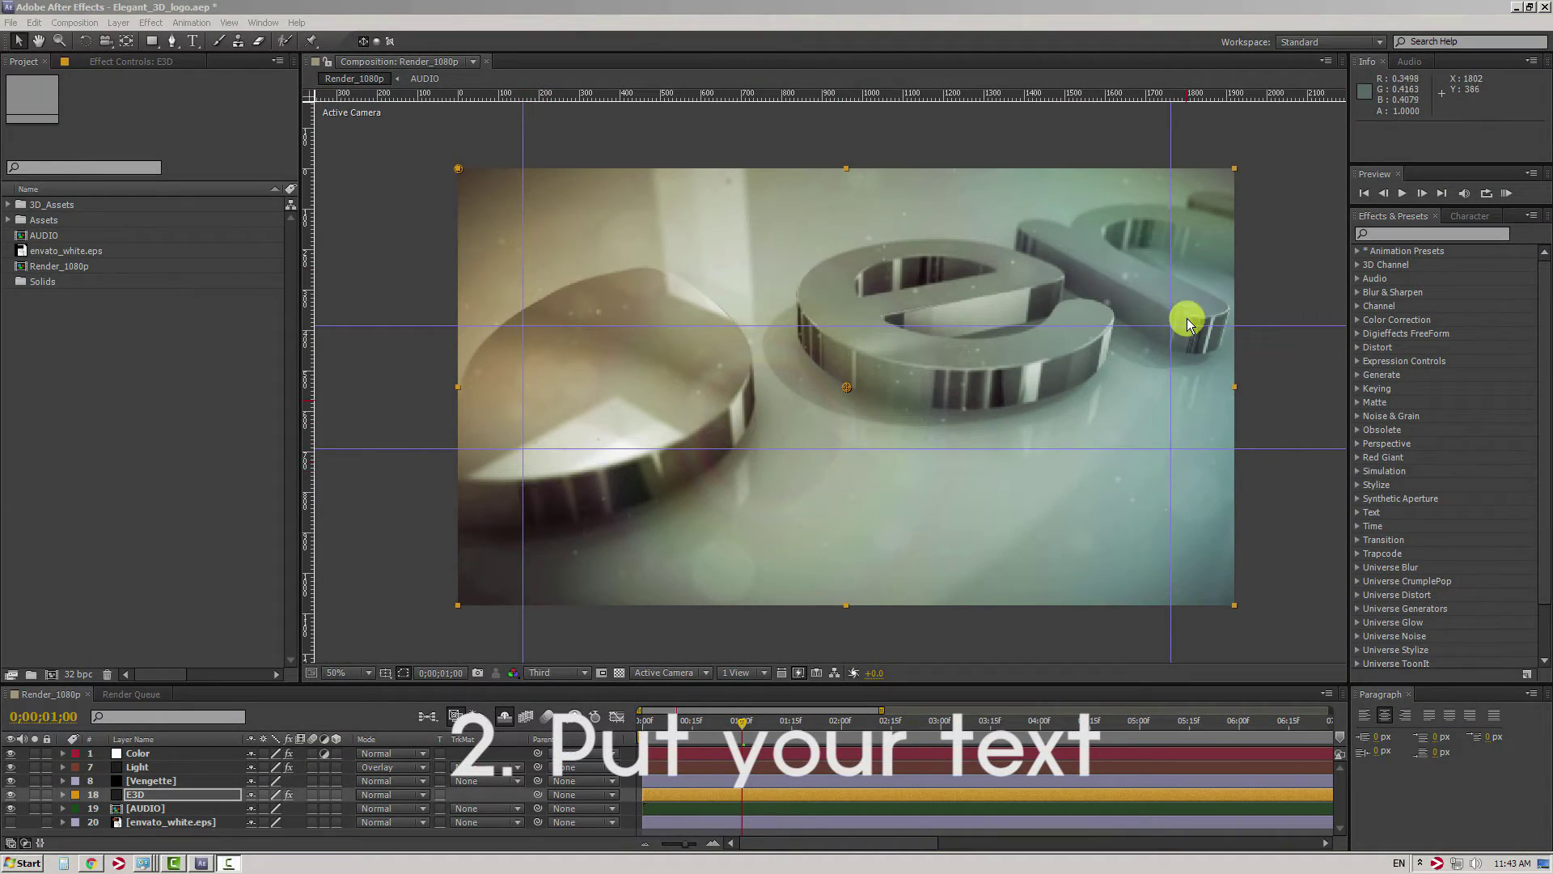
Delete the envato_white.eps layer and type NOVOCAINE as a new text layer
click(154, 824)
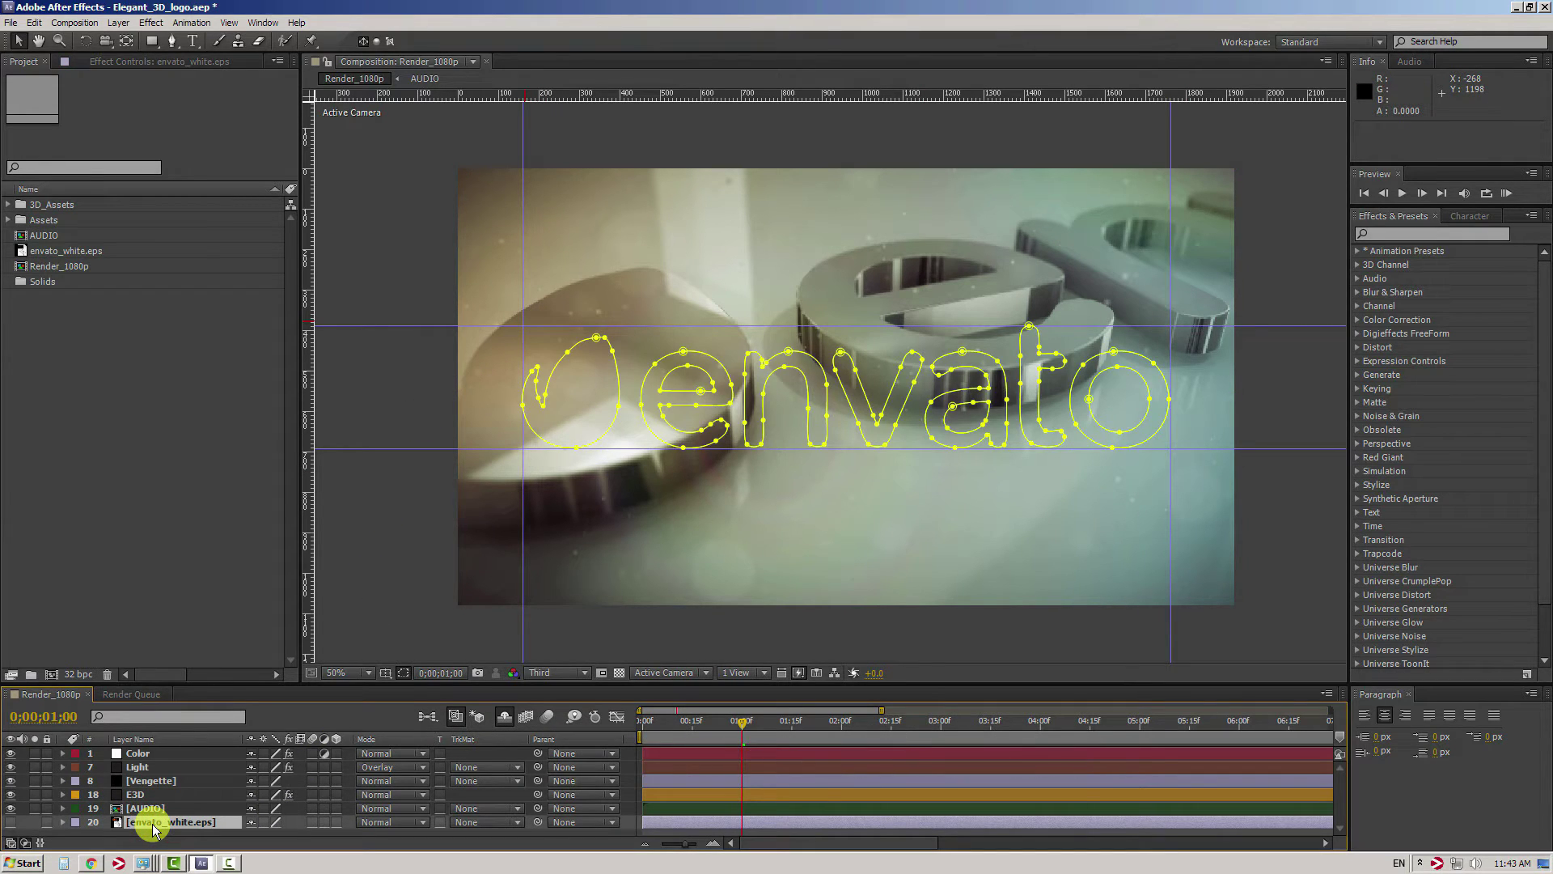
key(Delete)
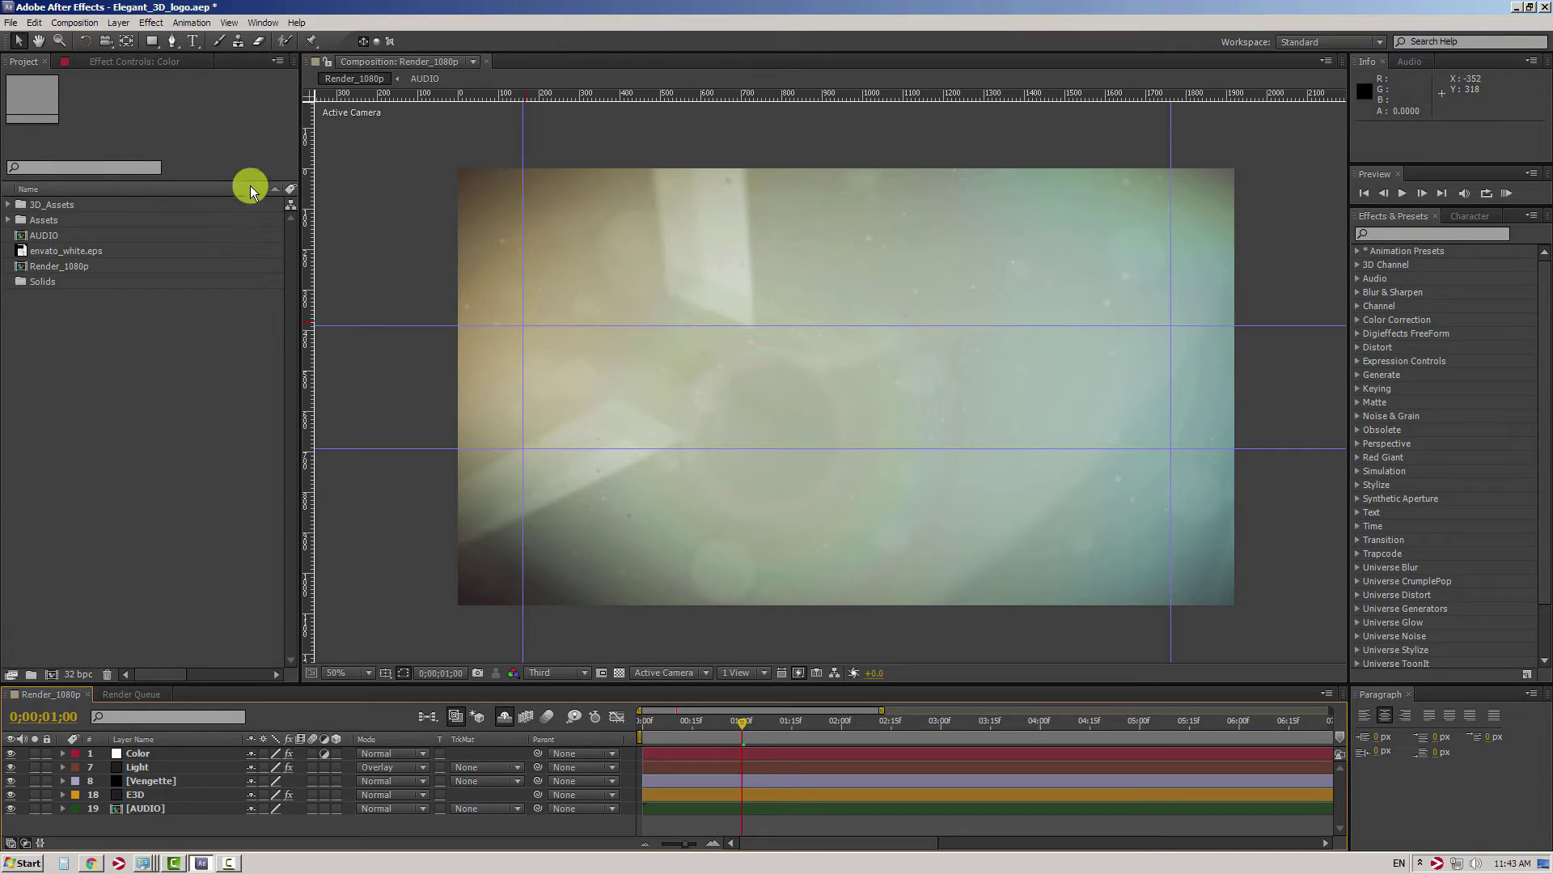
click(195, 47)
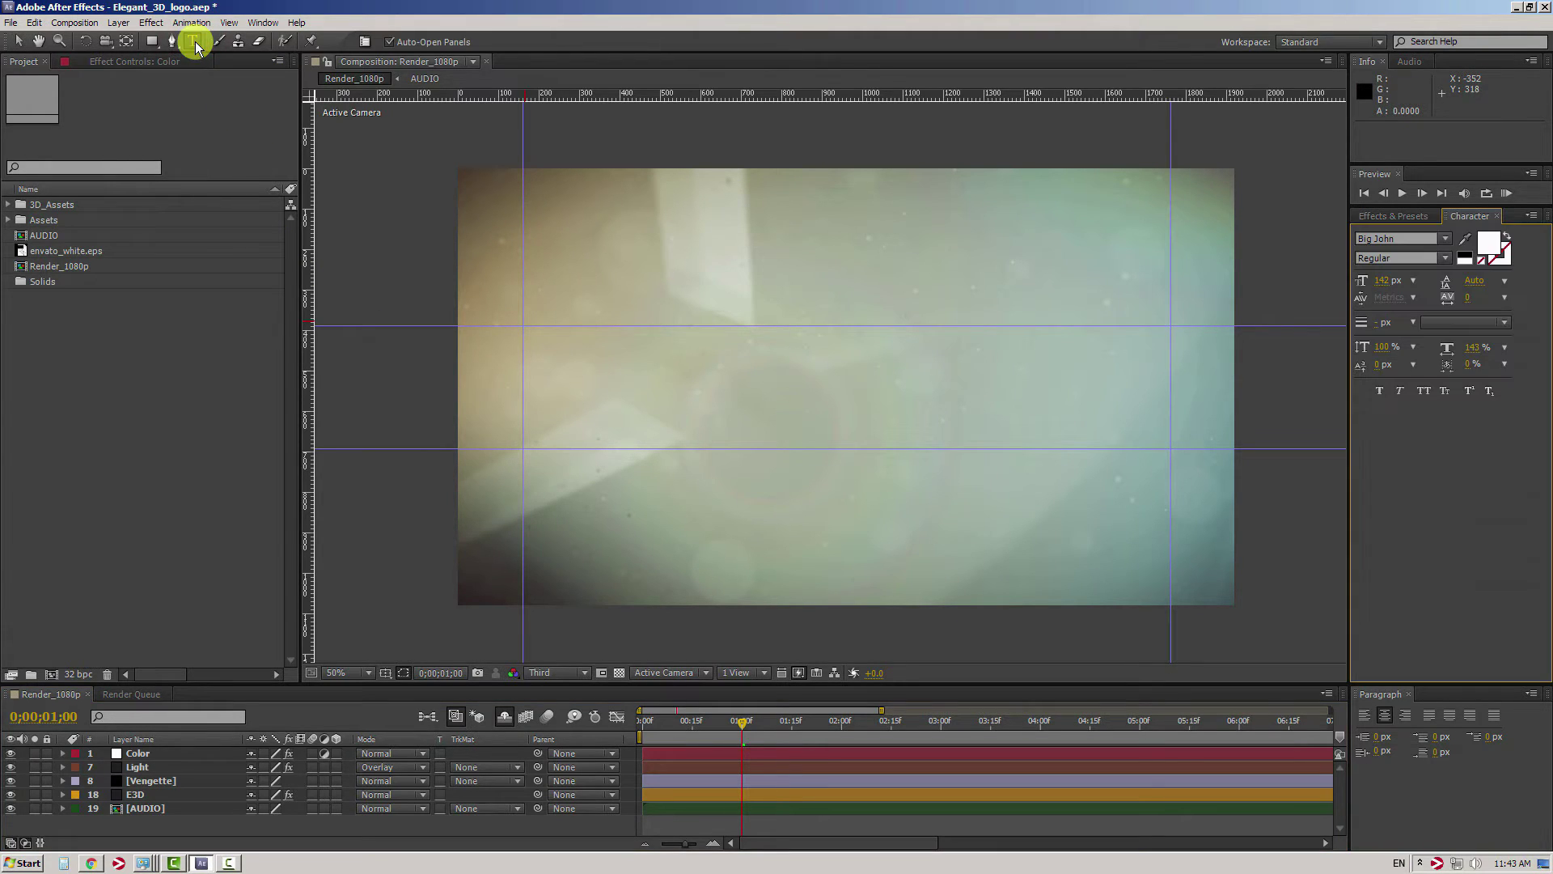
click(544, 409)
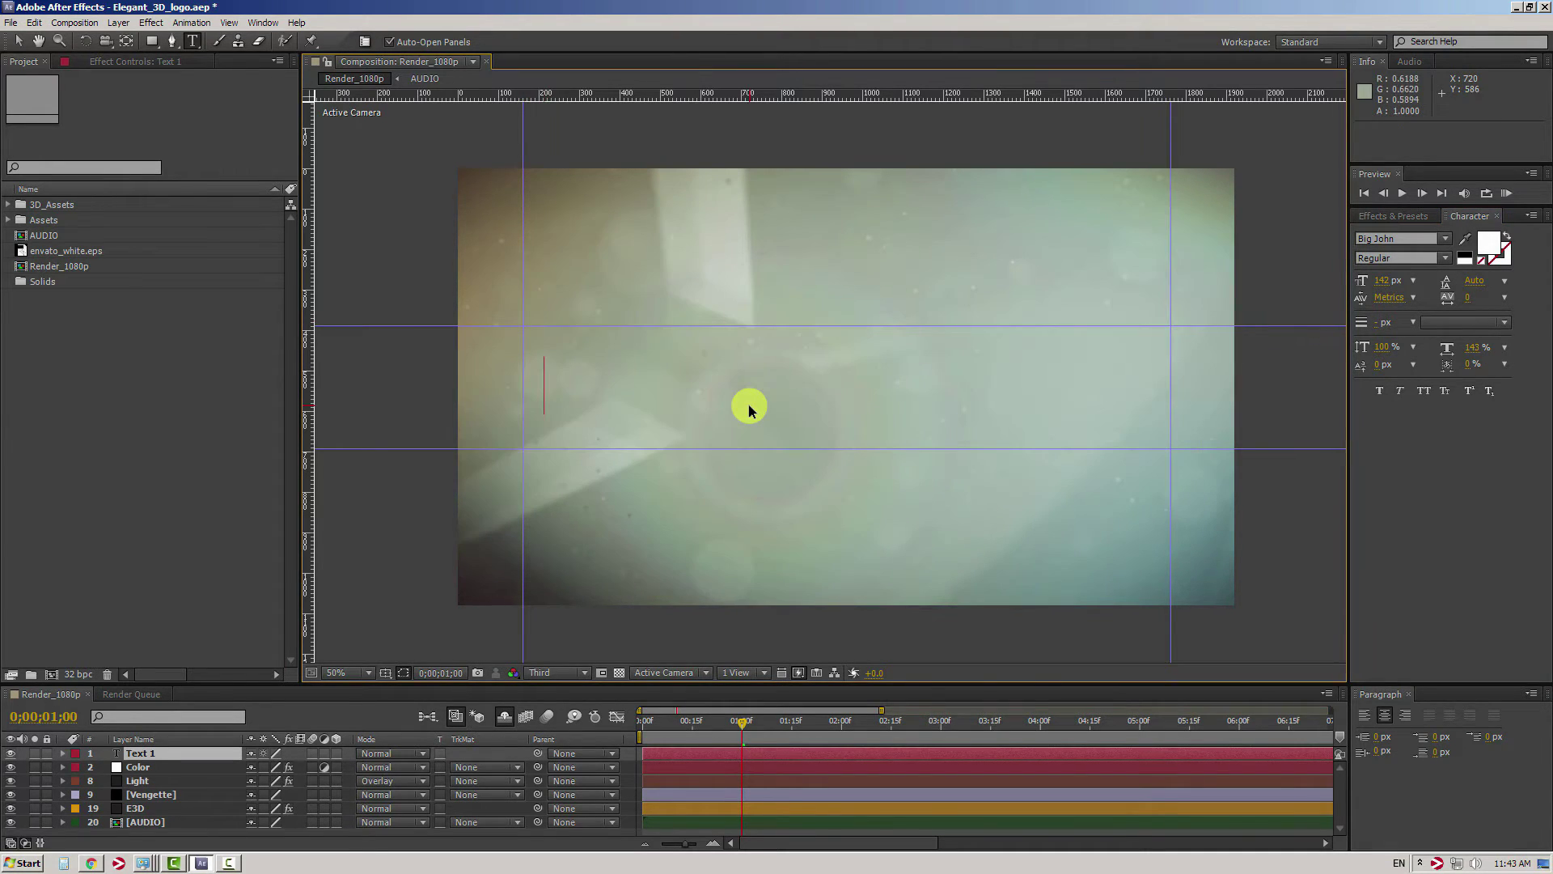
text(N)
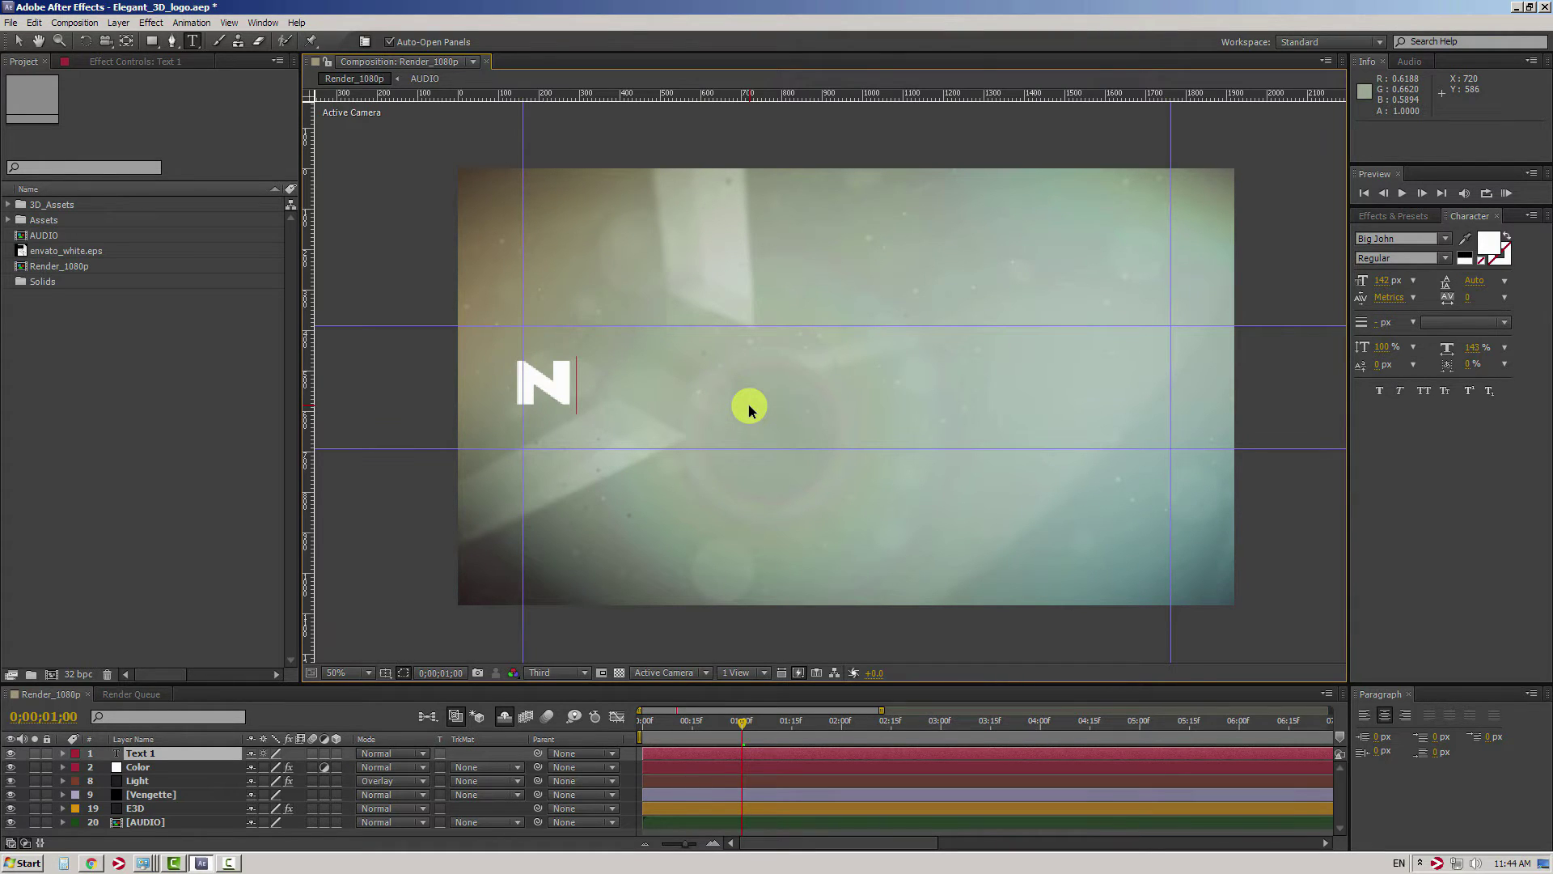
text(OVO)
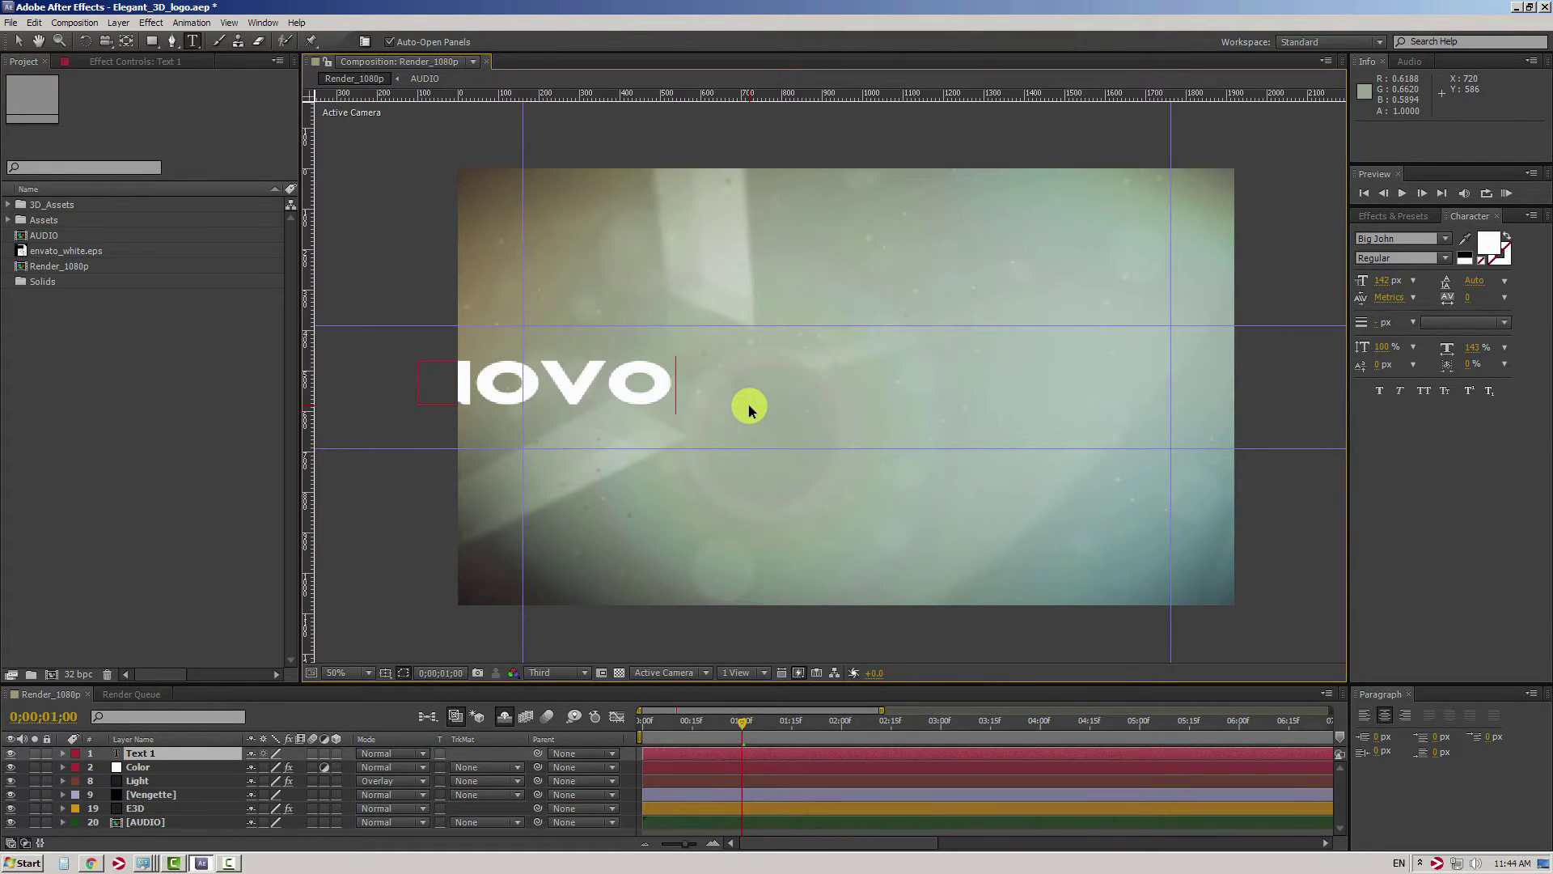
text(CAIN)
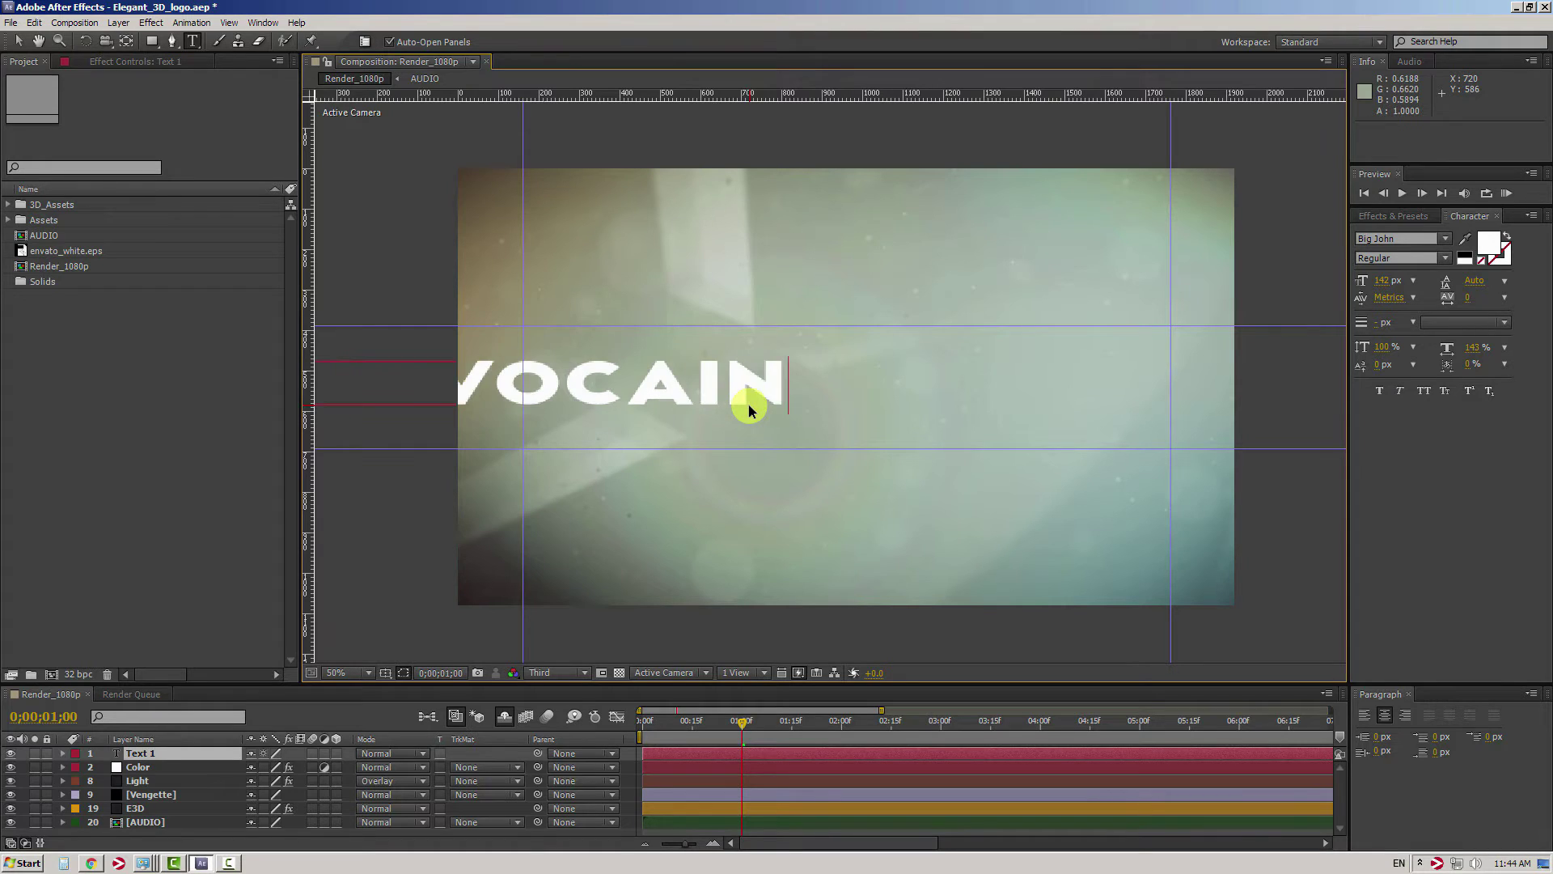
text(E)
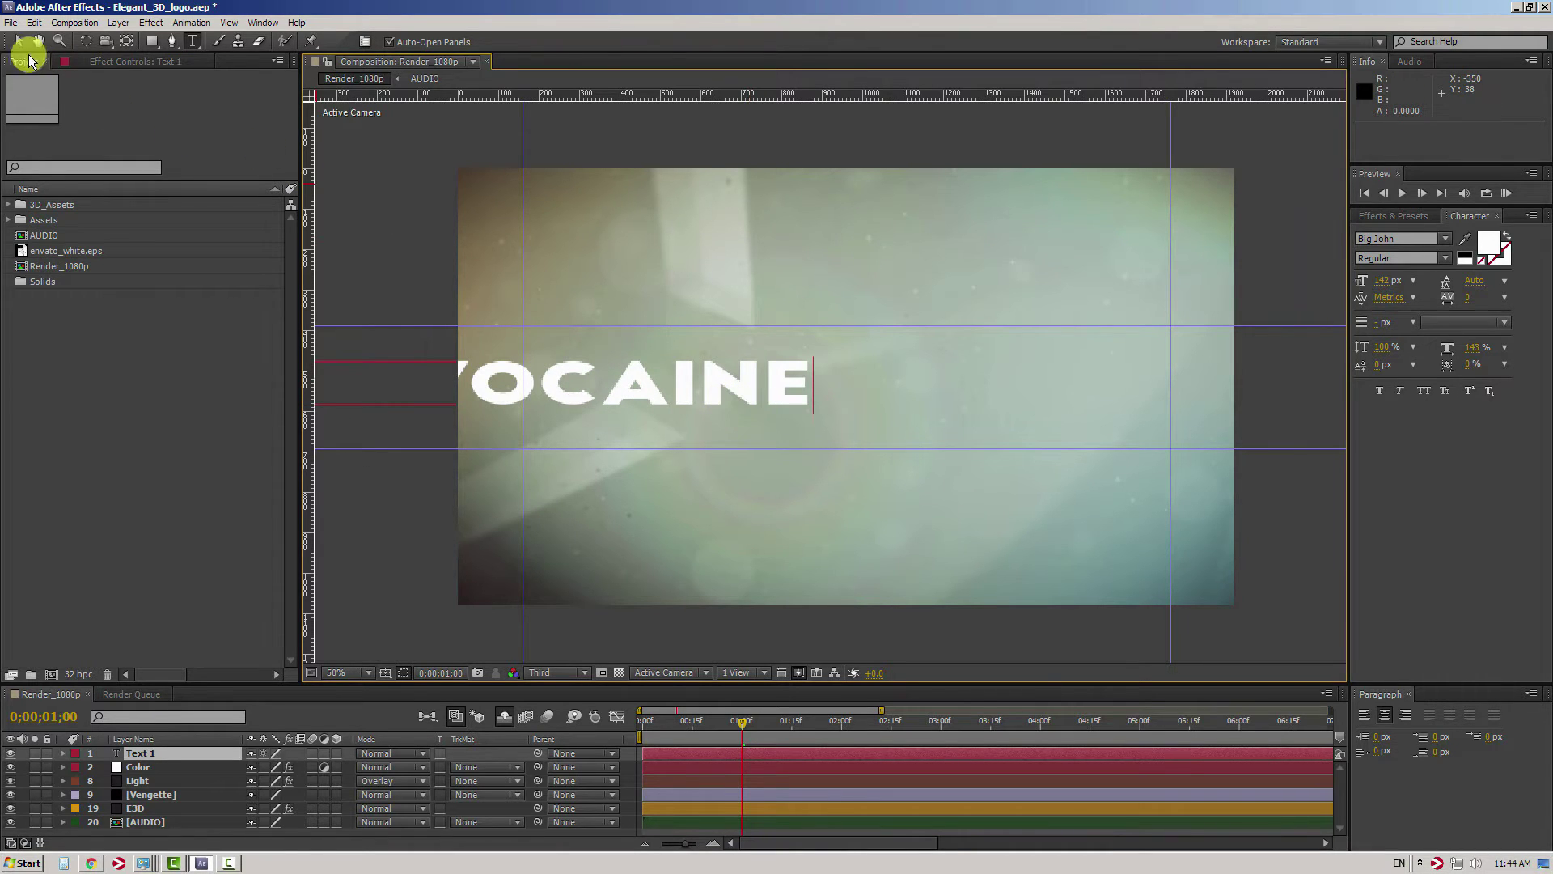
Centre the NOVOCAINE title in the frame and increase its font size
click(18, 40)
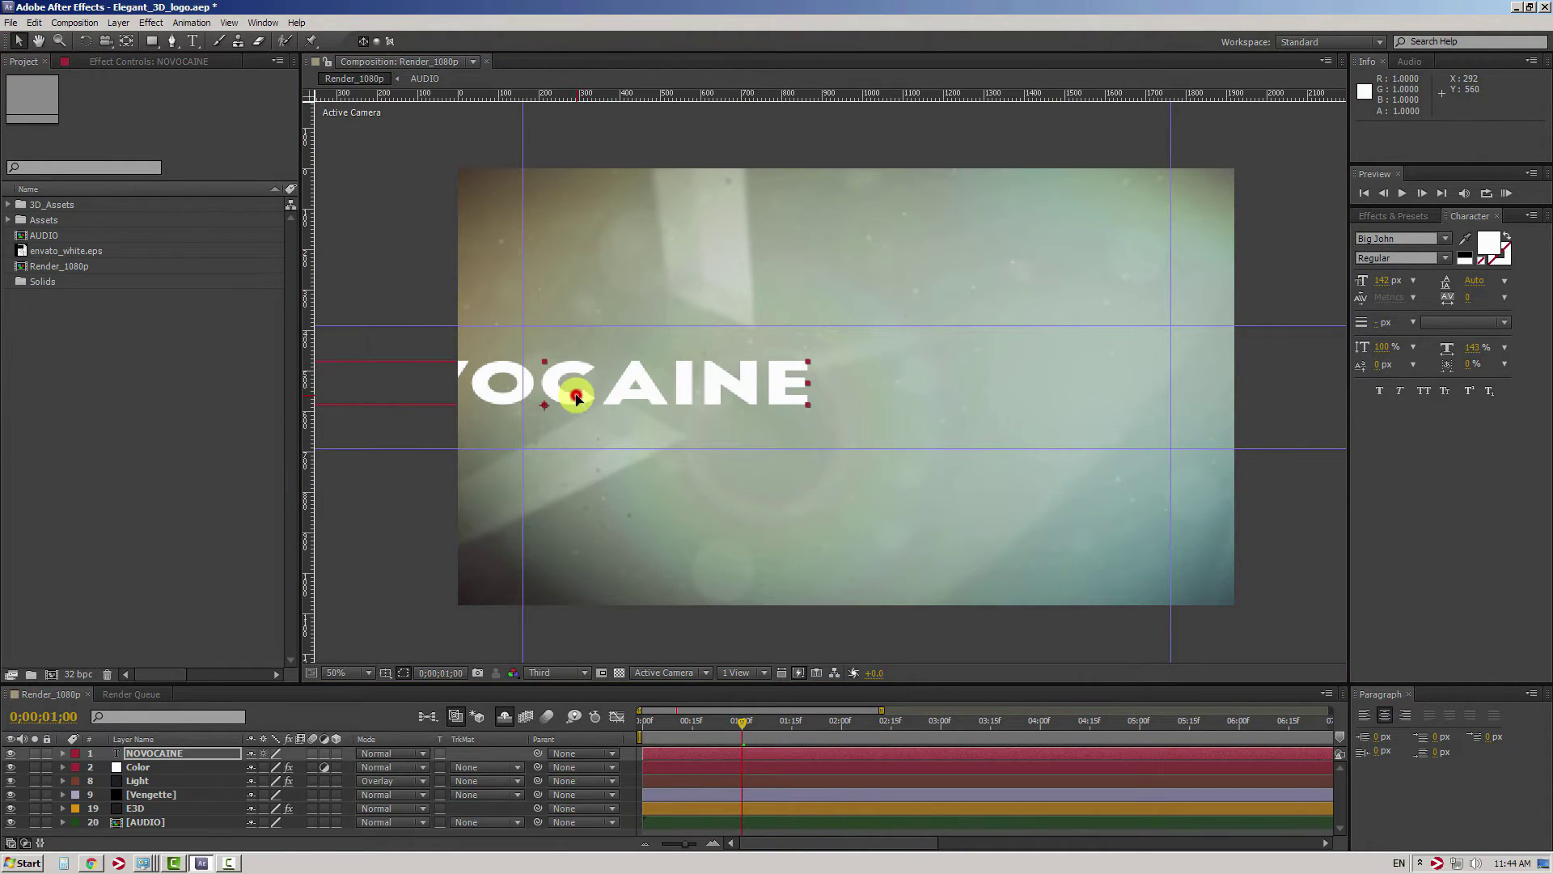
drag(577, 397, 870, 404)
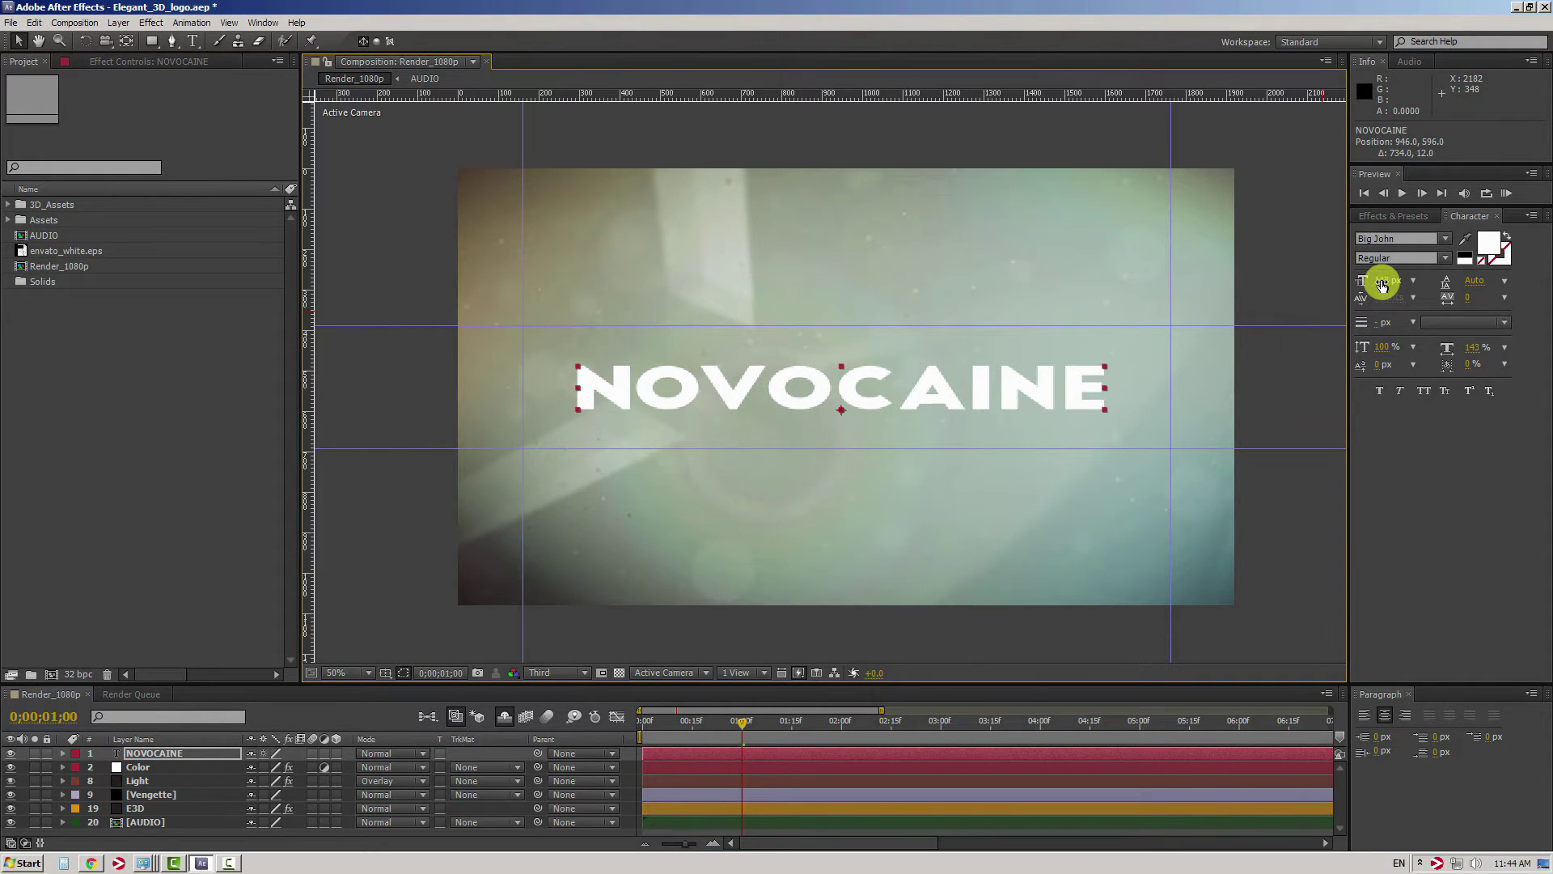
drag(1381, 285, 1403, 280)
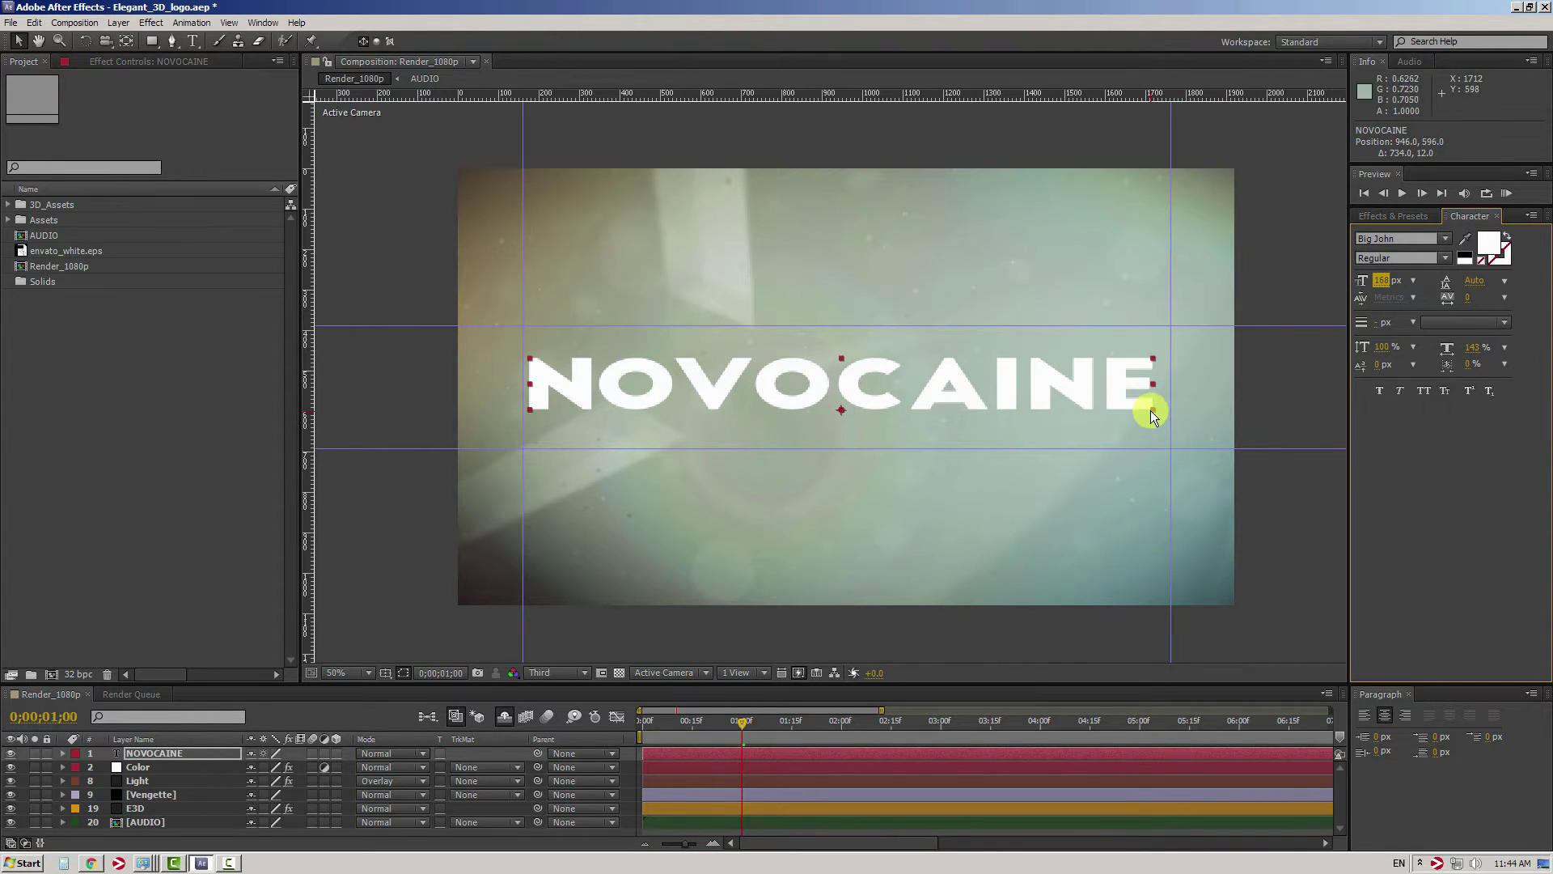
drag(1154, 410, 1163, 412)
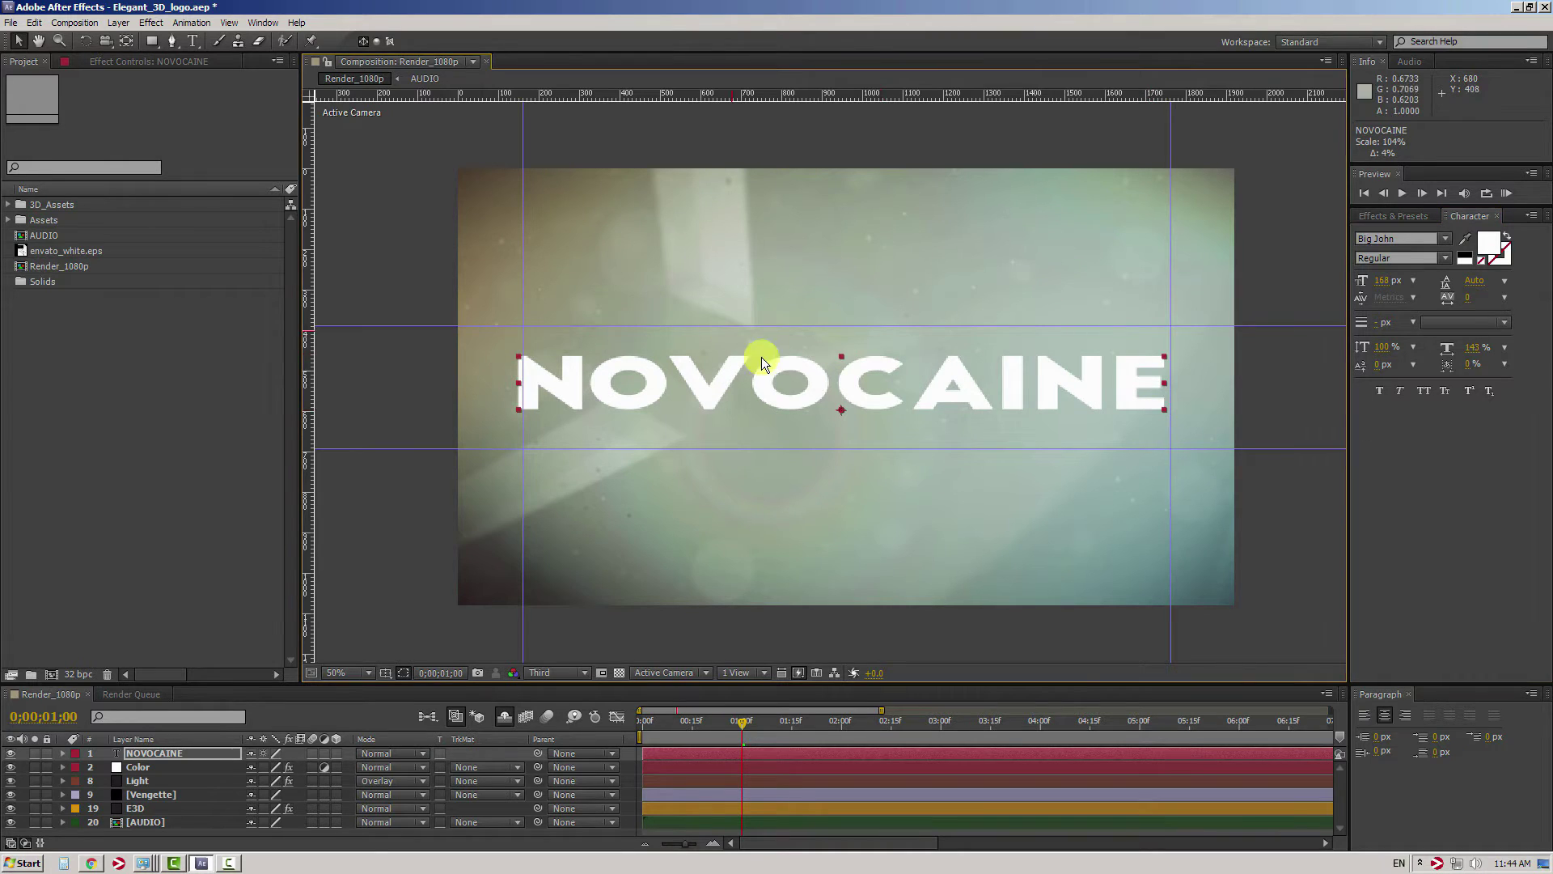
drag(817, 396, 846, 346)
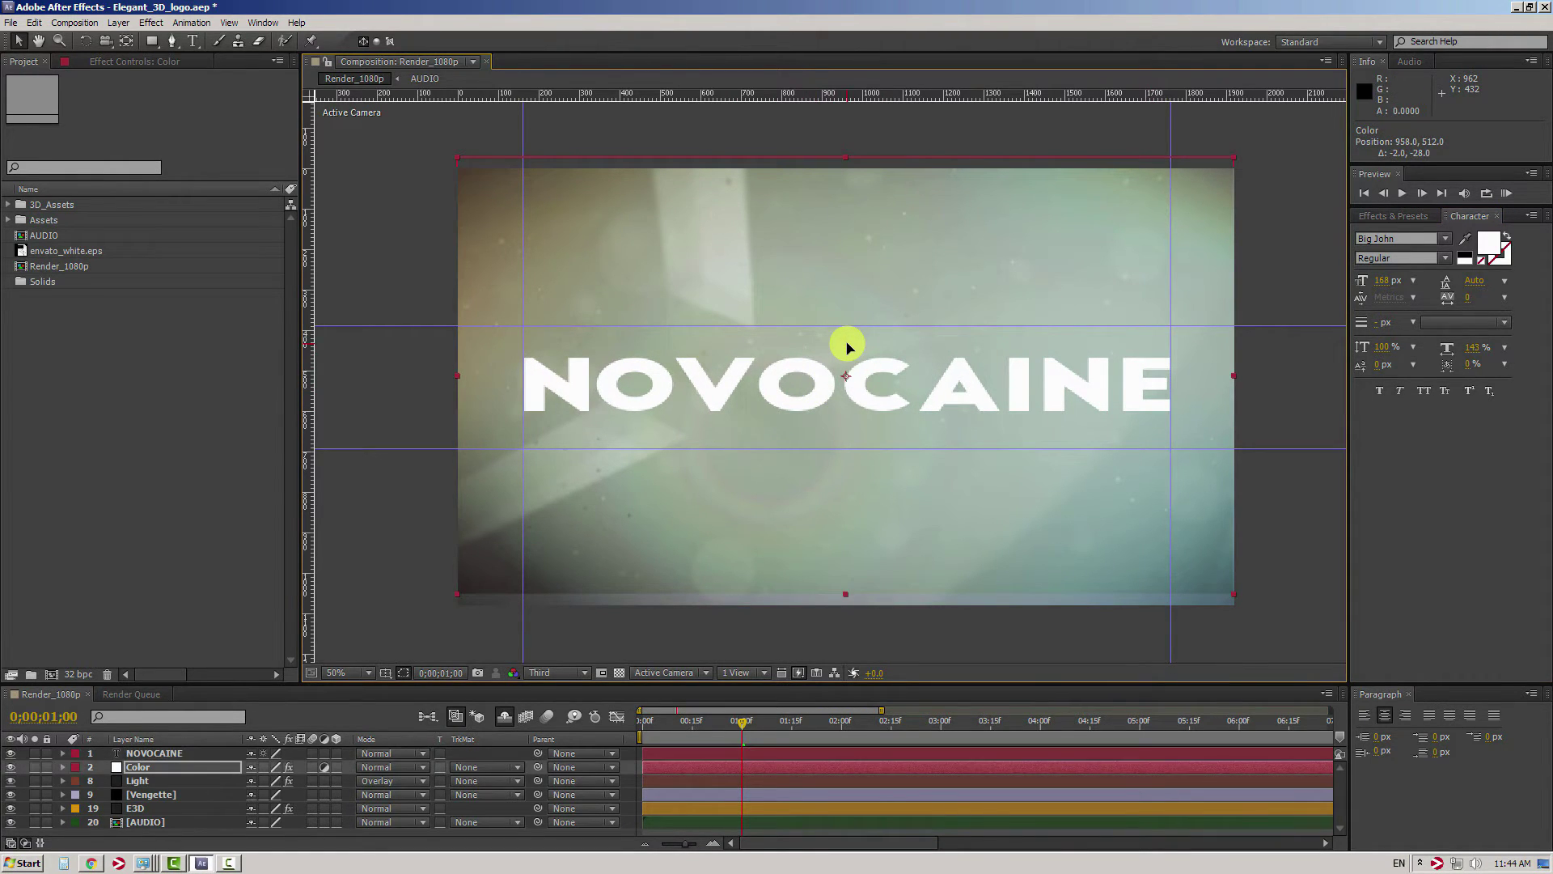
key(ctrl+z)
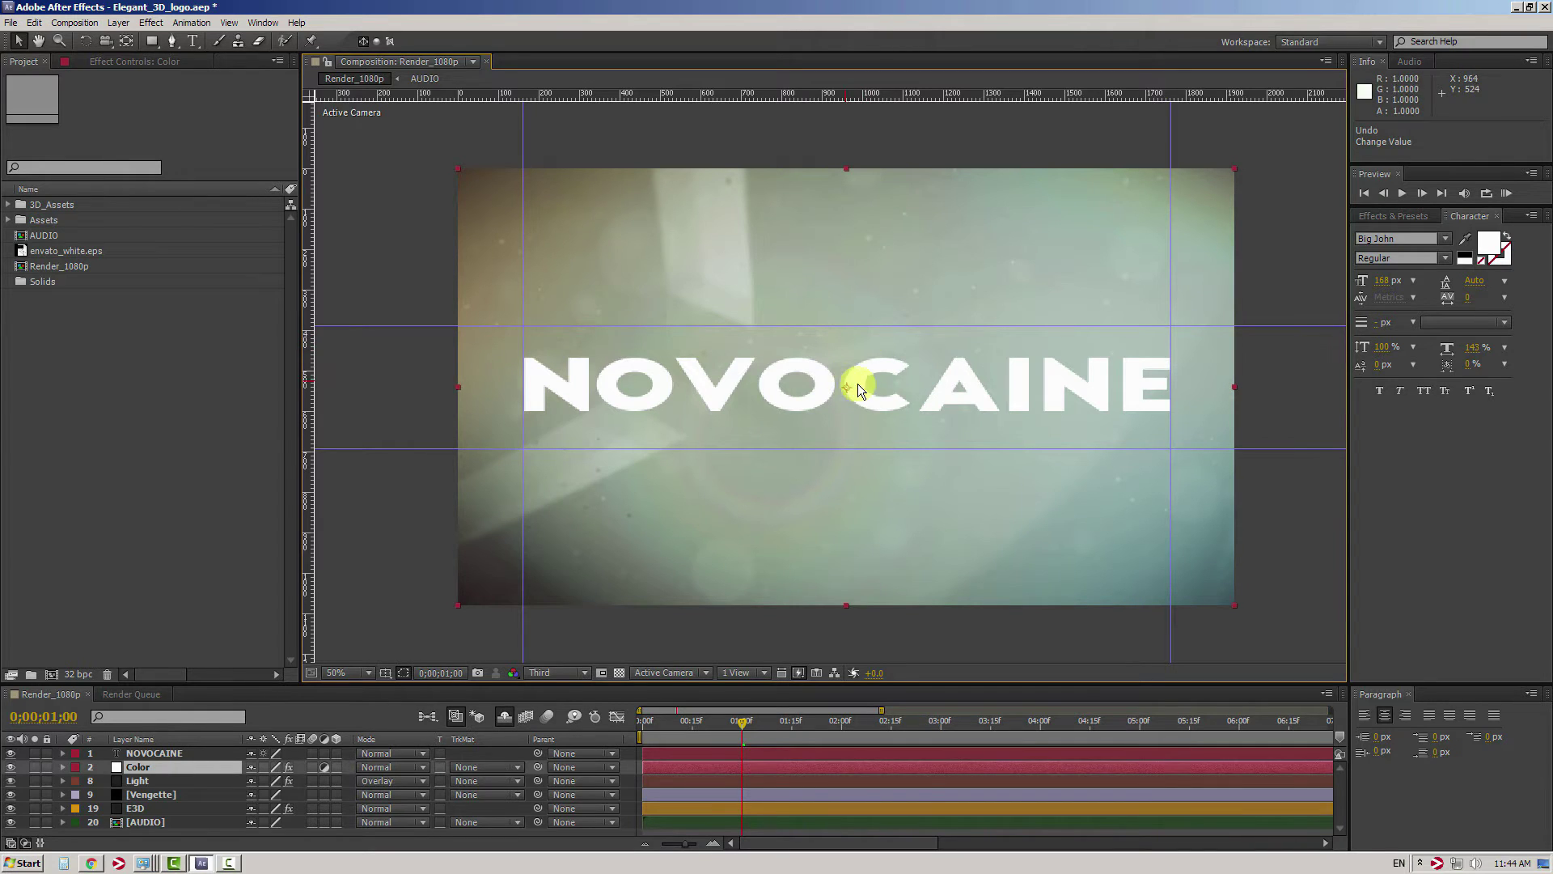
Stretch the NOVOCAINE letters taller to 104% by 236% and lower the title slightly
click(153, 753)
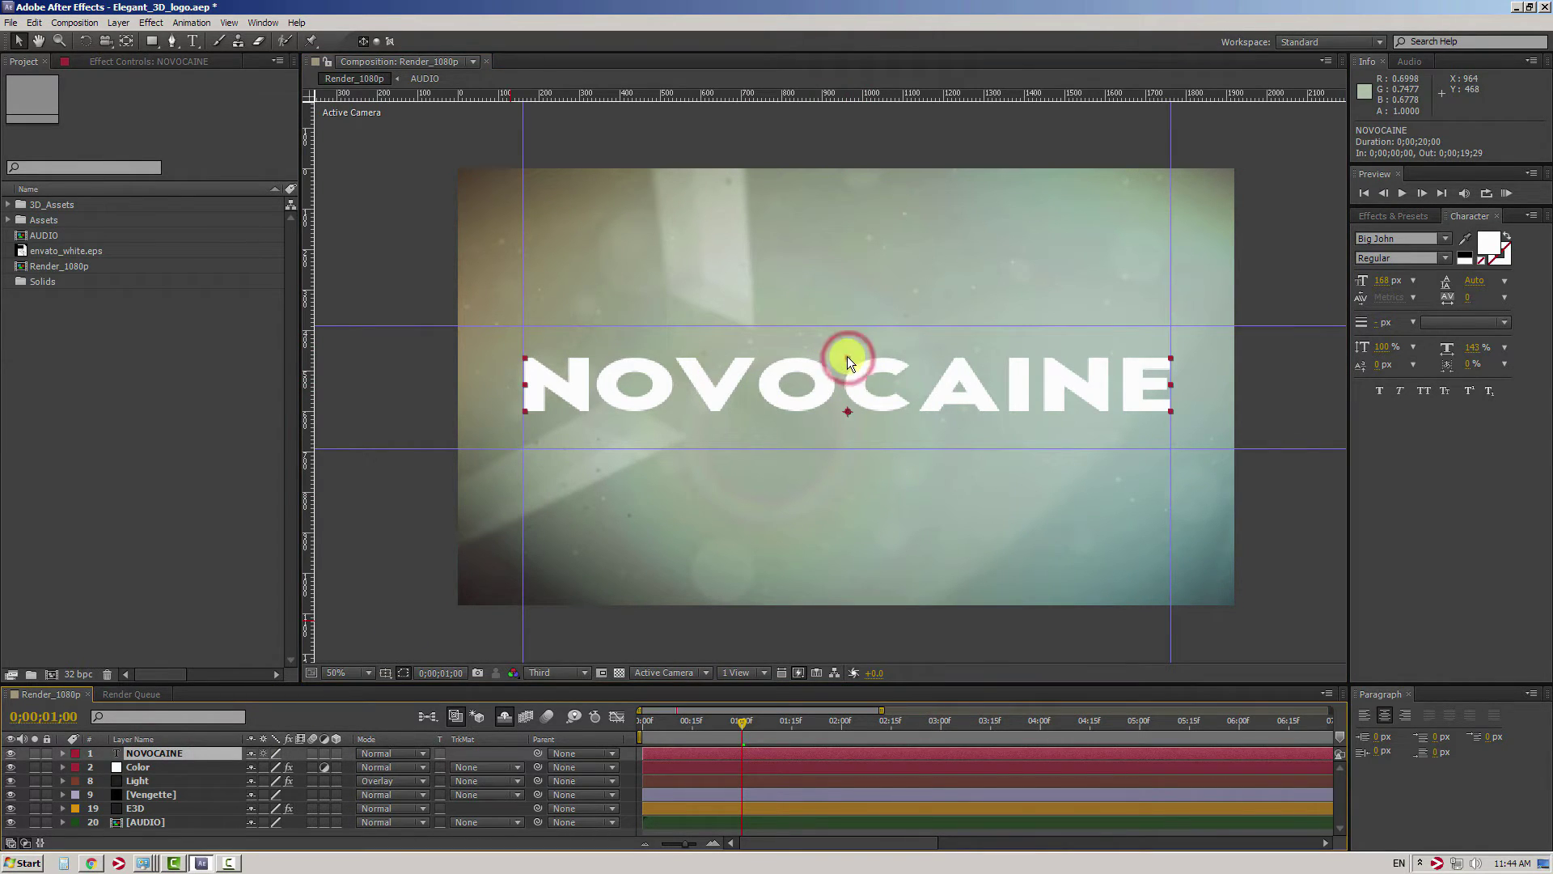
drag(848, 358, 847, 327)
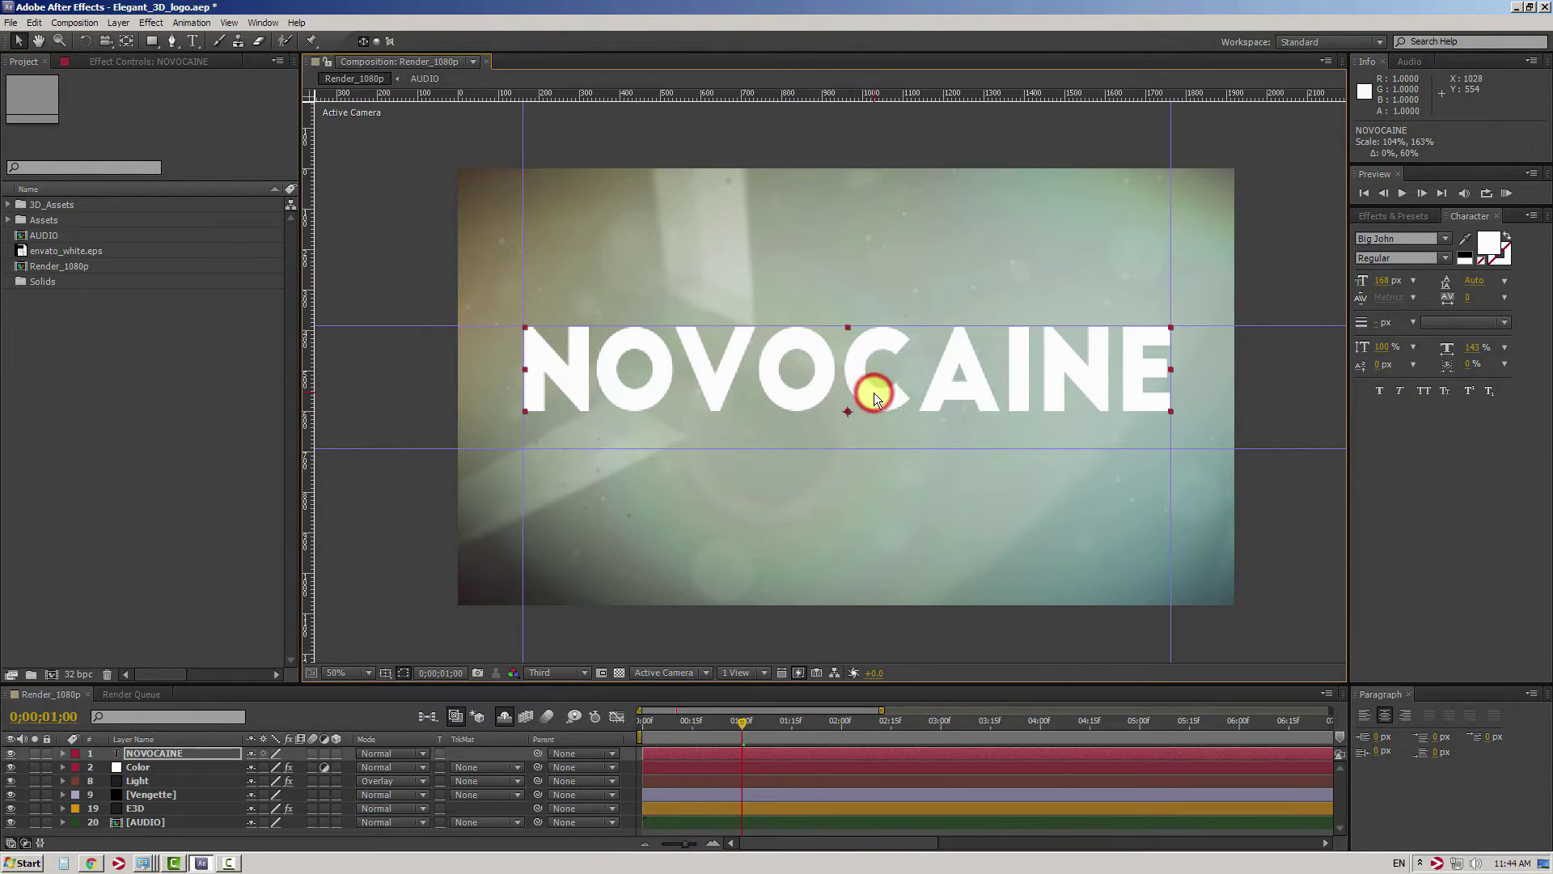
drag(873, 391, 881, 428)
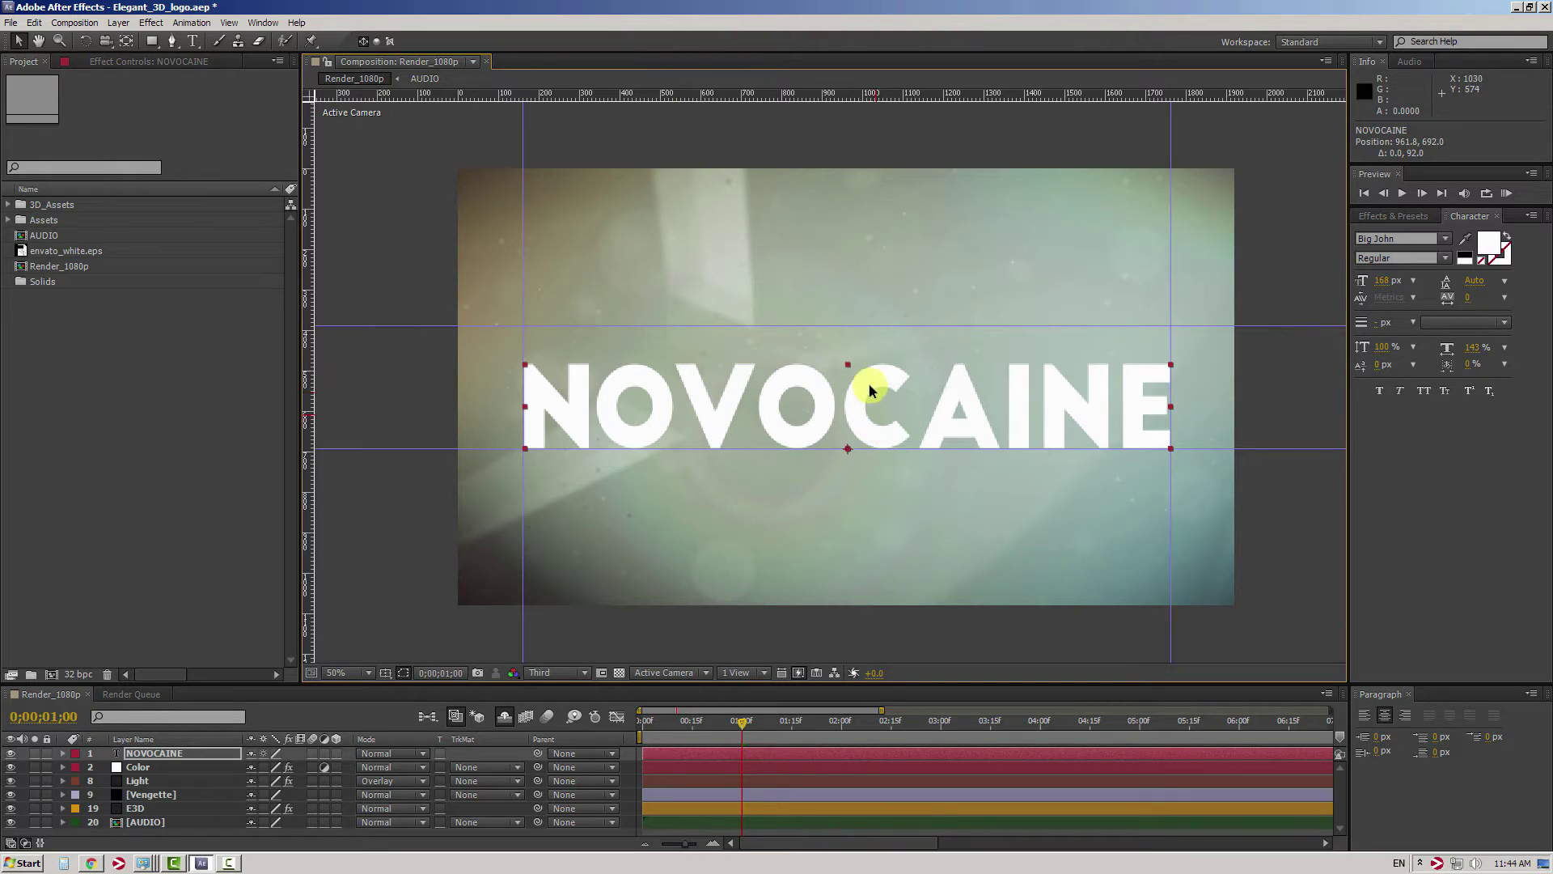
drag(848, 364, 851, 325)
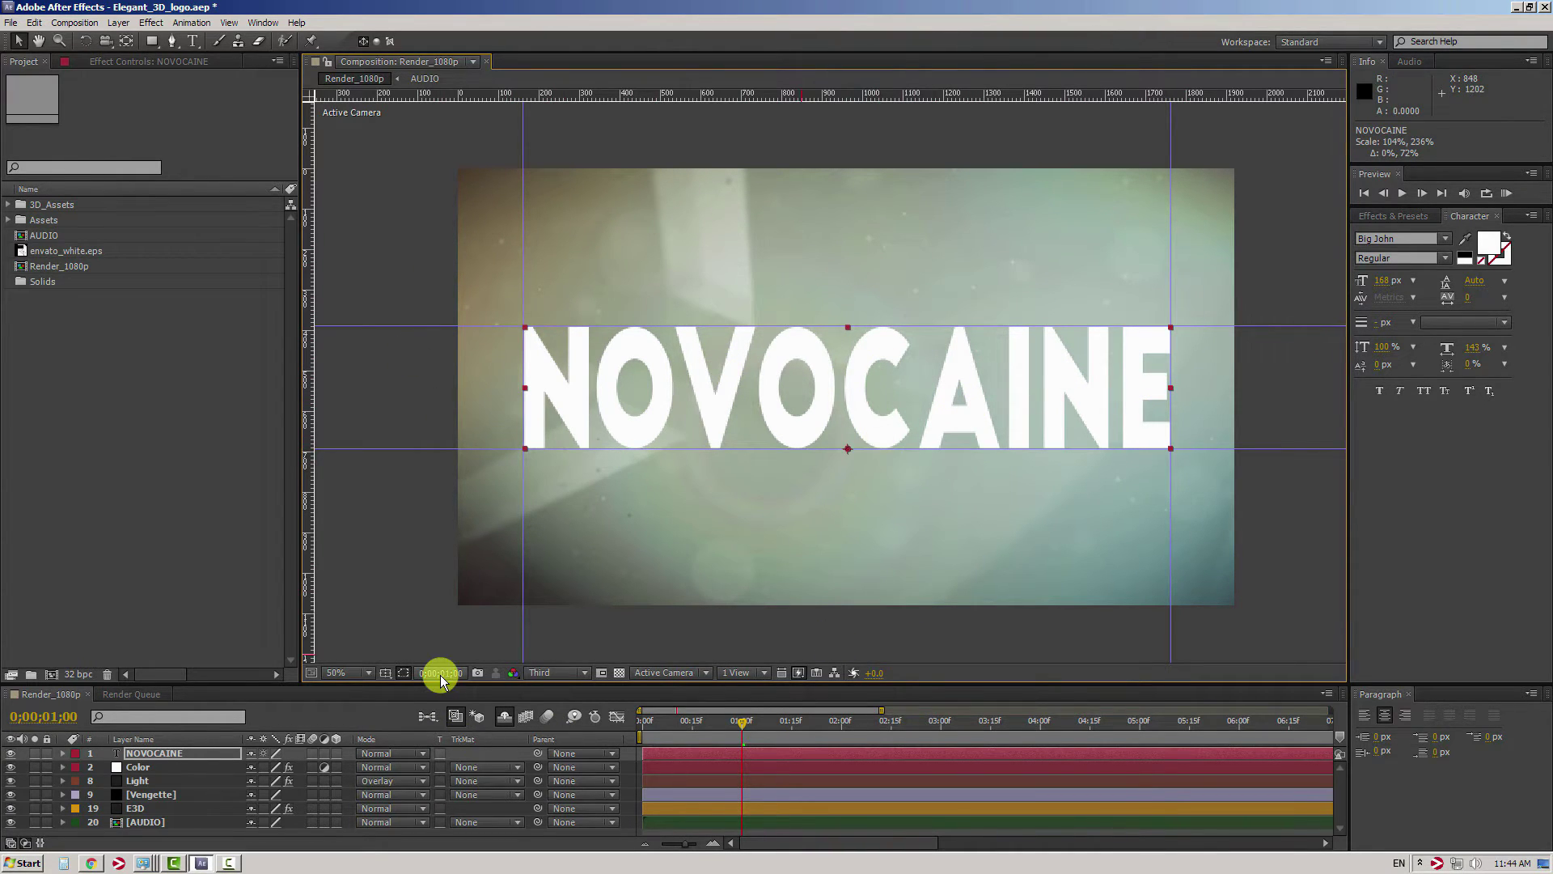
Hide the NOVOCAINE text layer and set E3D's Element Path Layer 1 to 1. NOVOCAINE
click(168, 755)
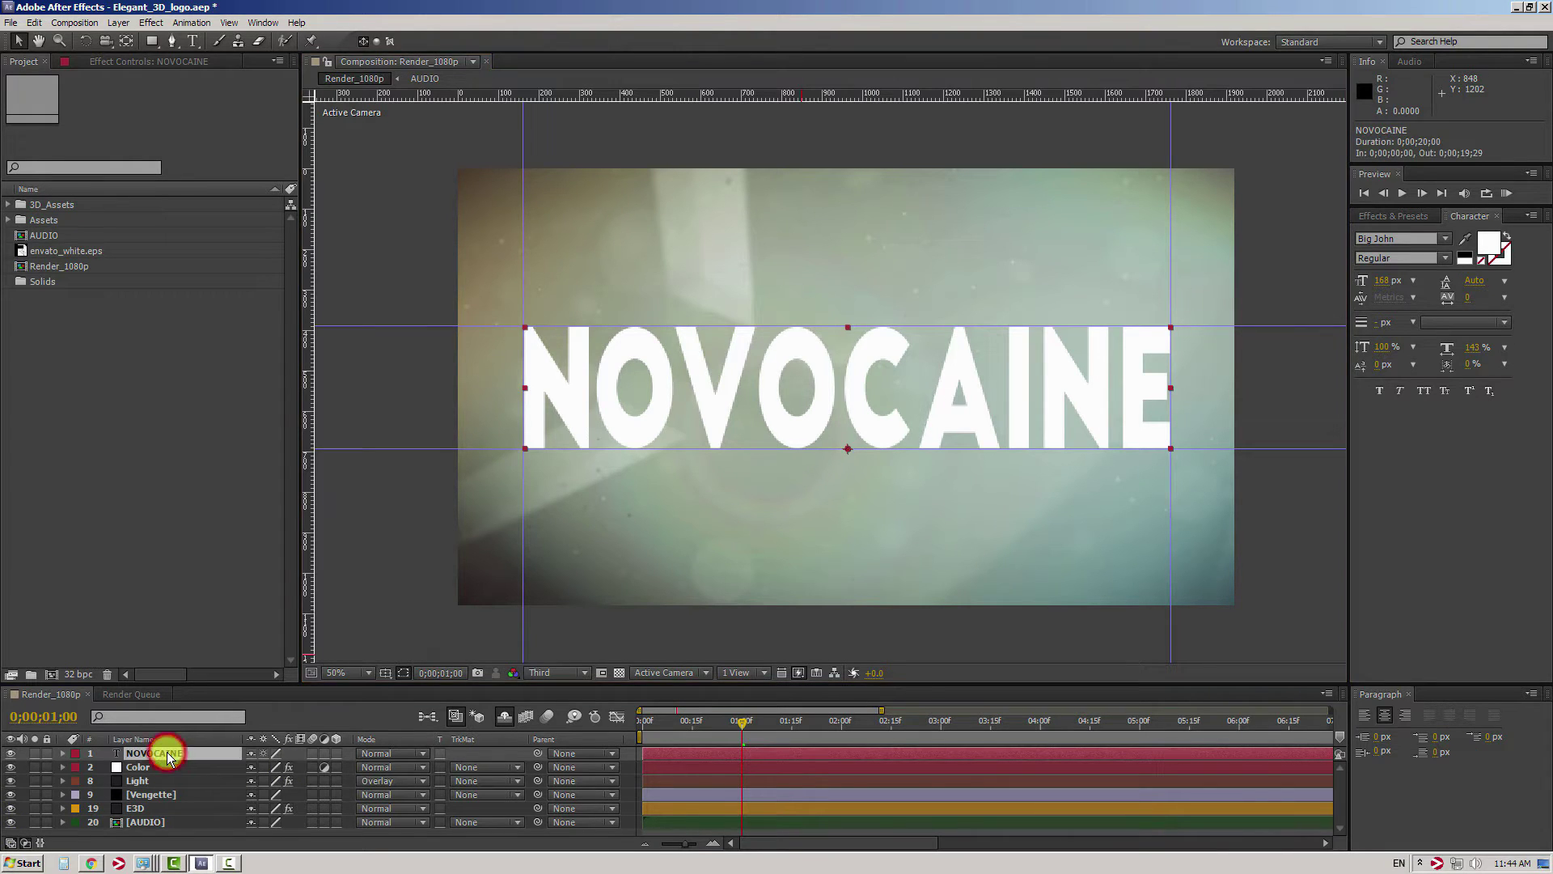
click(11, 754)
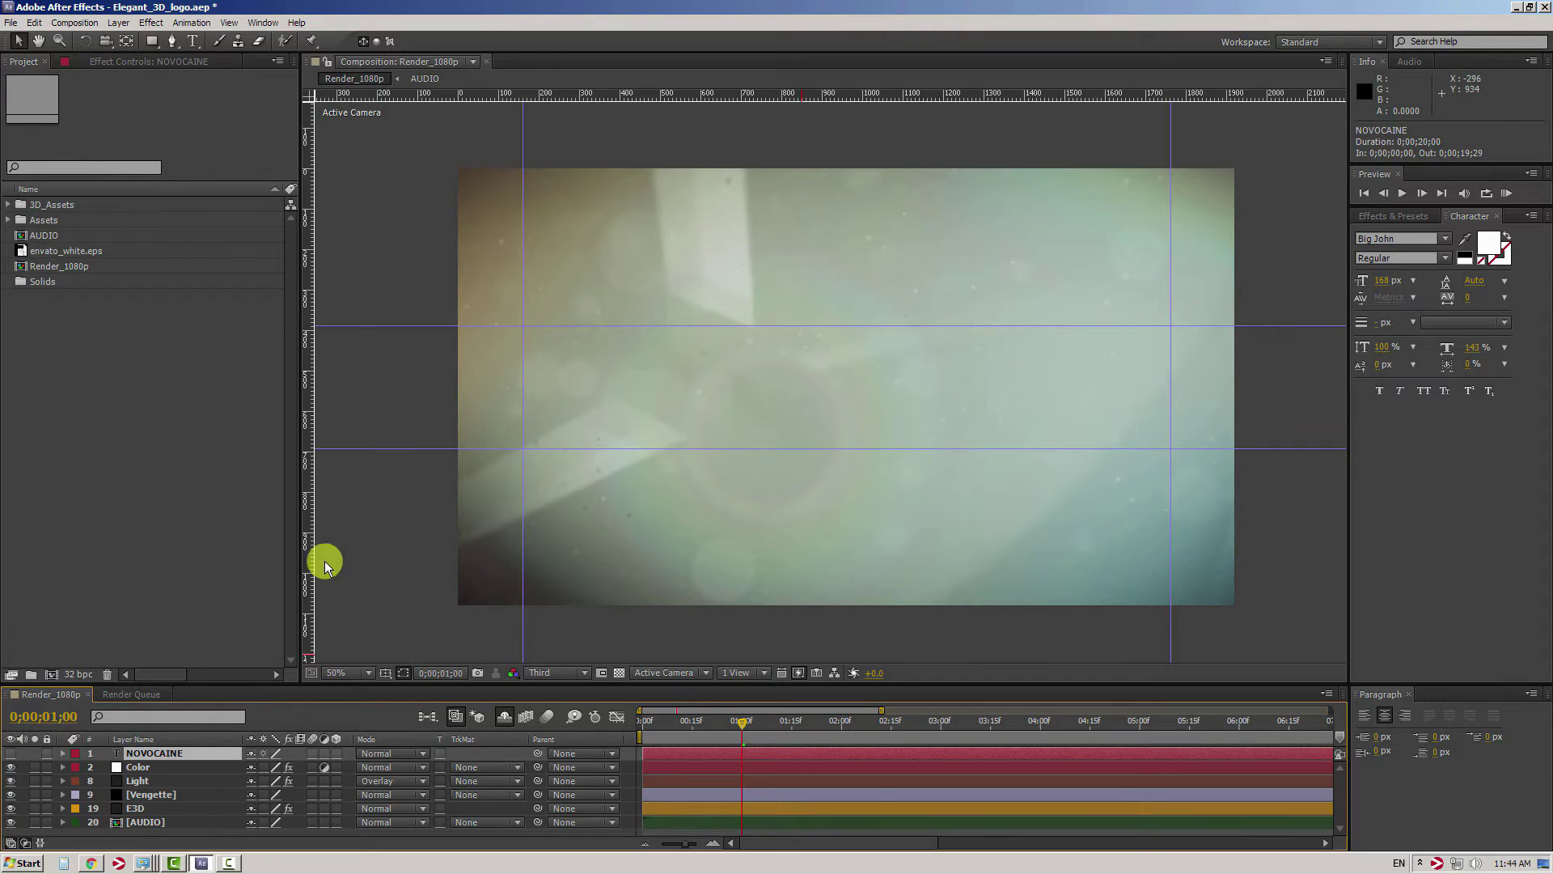
click(134, 809)
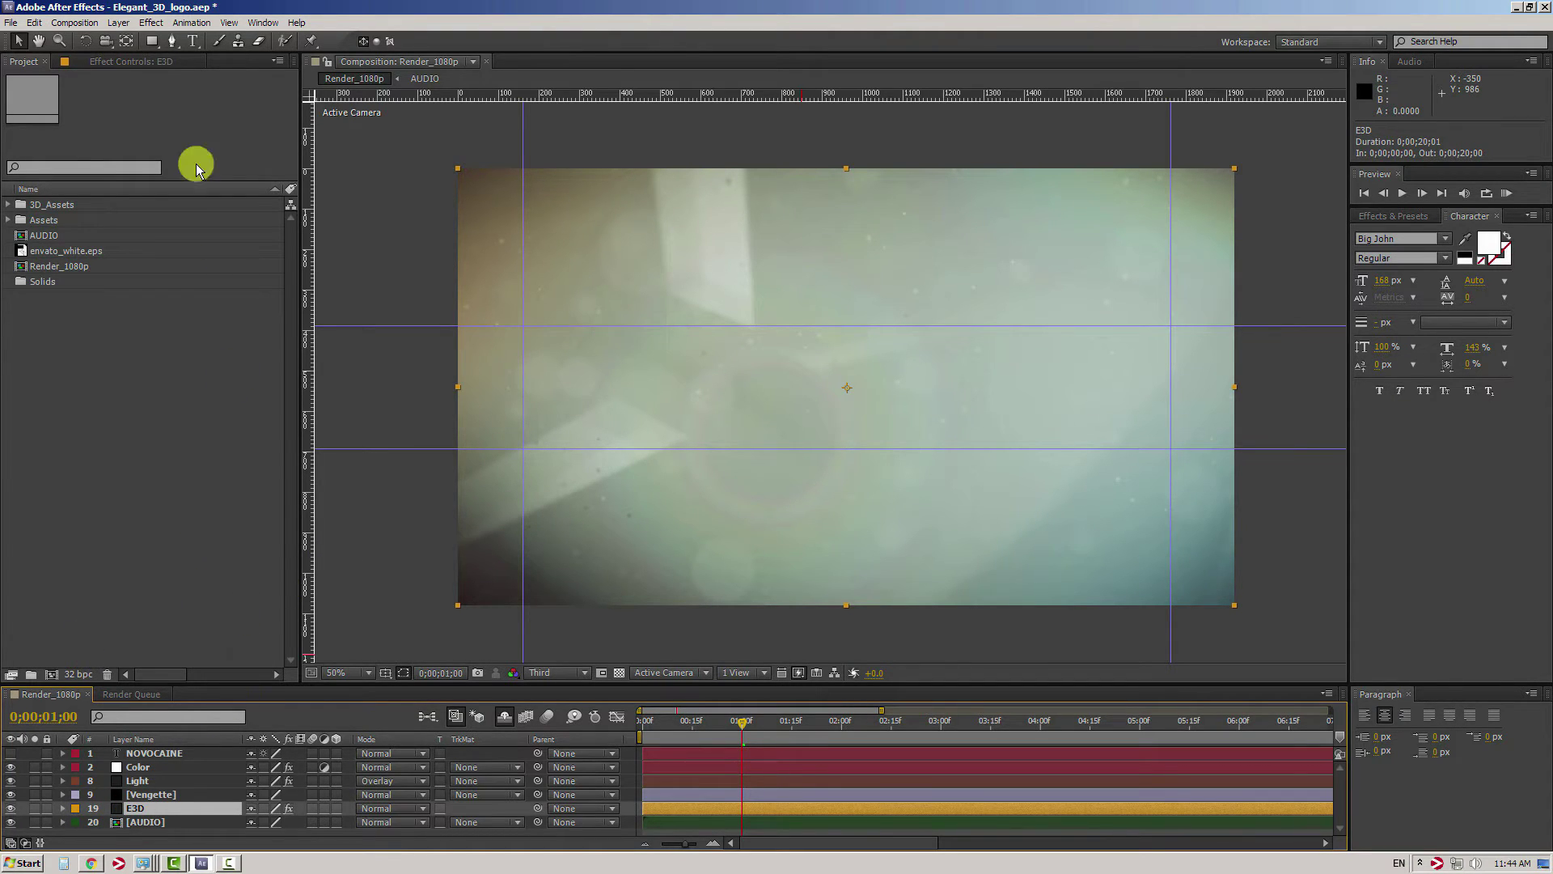
click(124, 58)
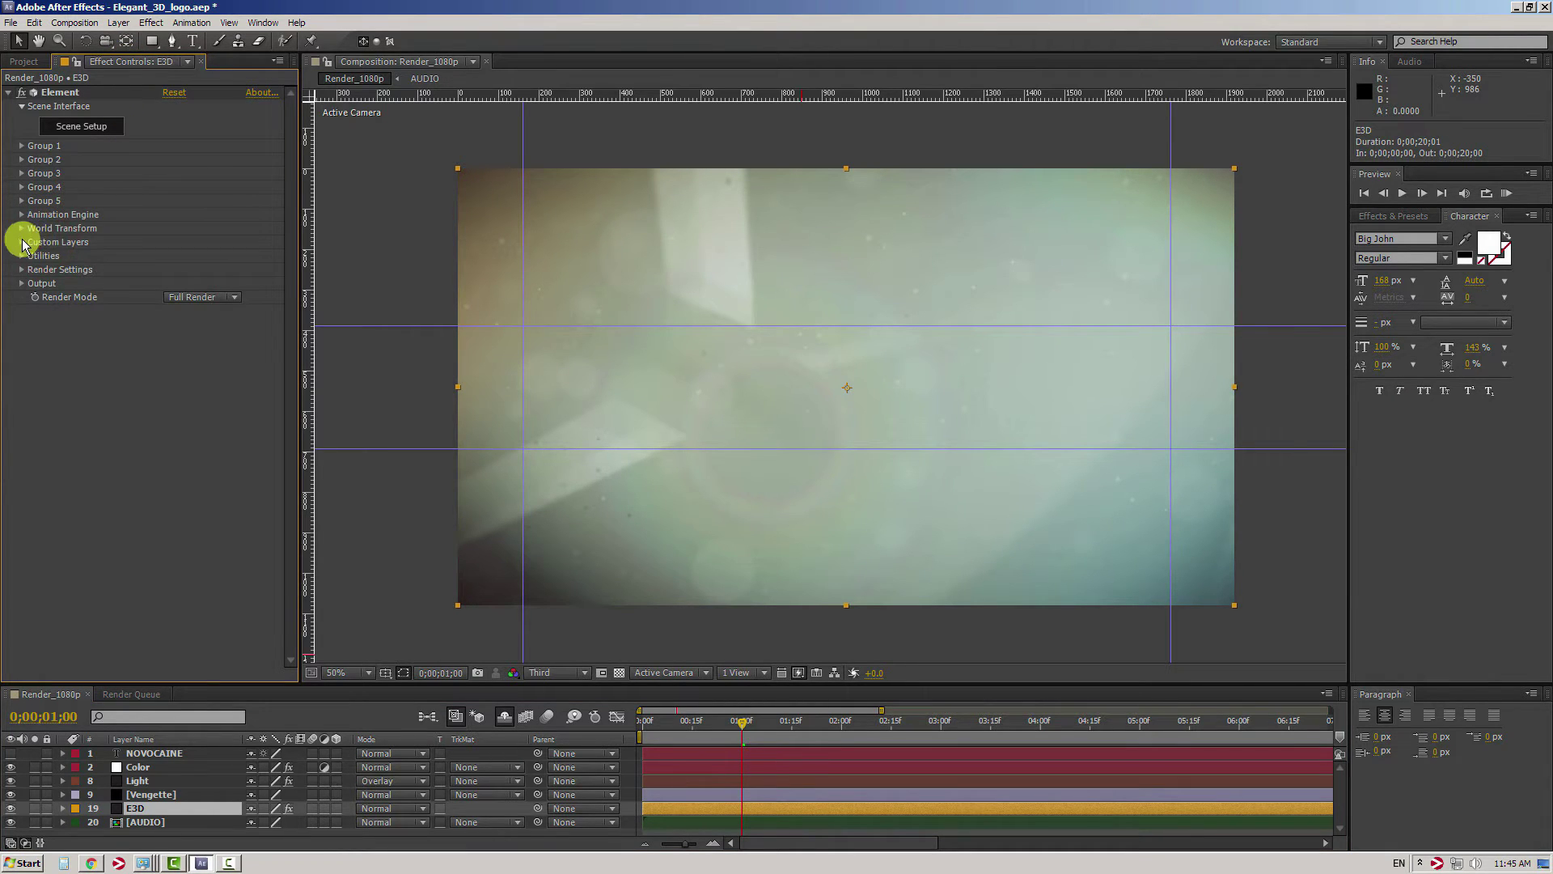
click(21, 242)
click(209, 269)
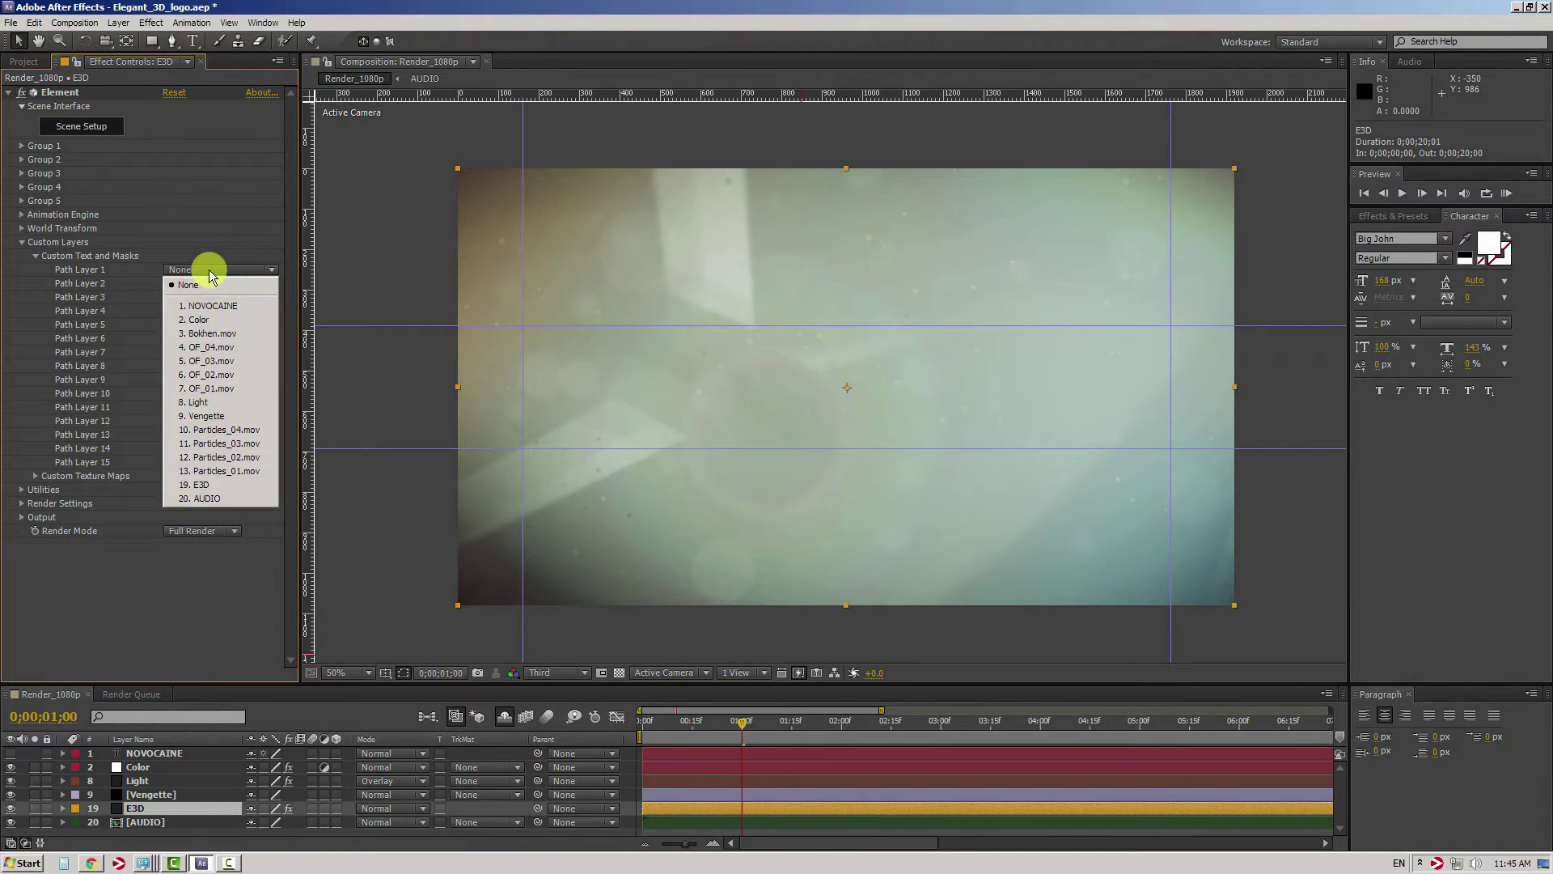
click(226, 307)
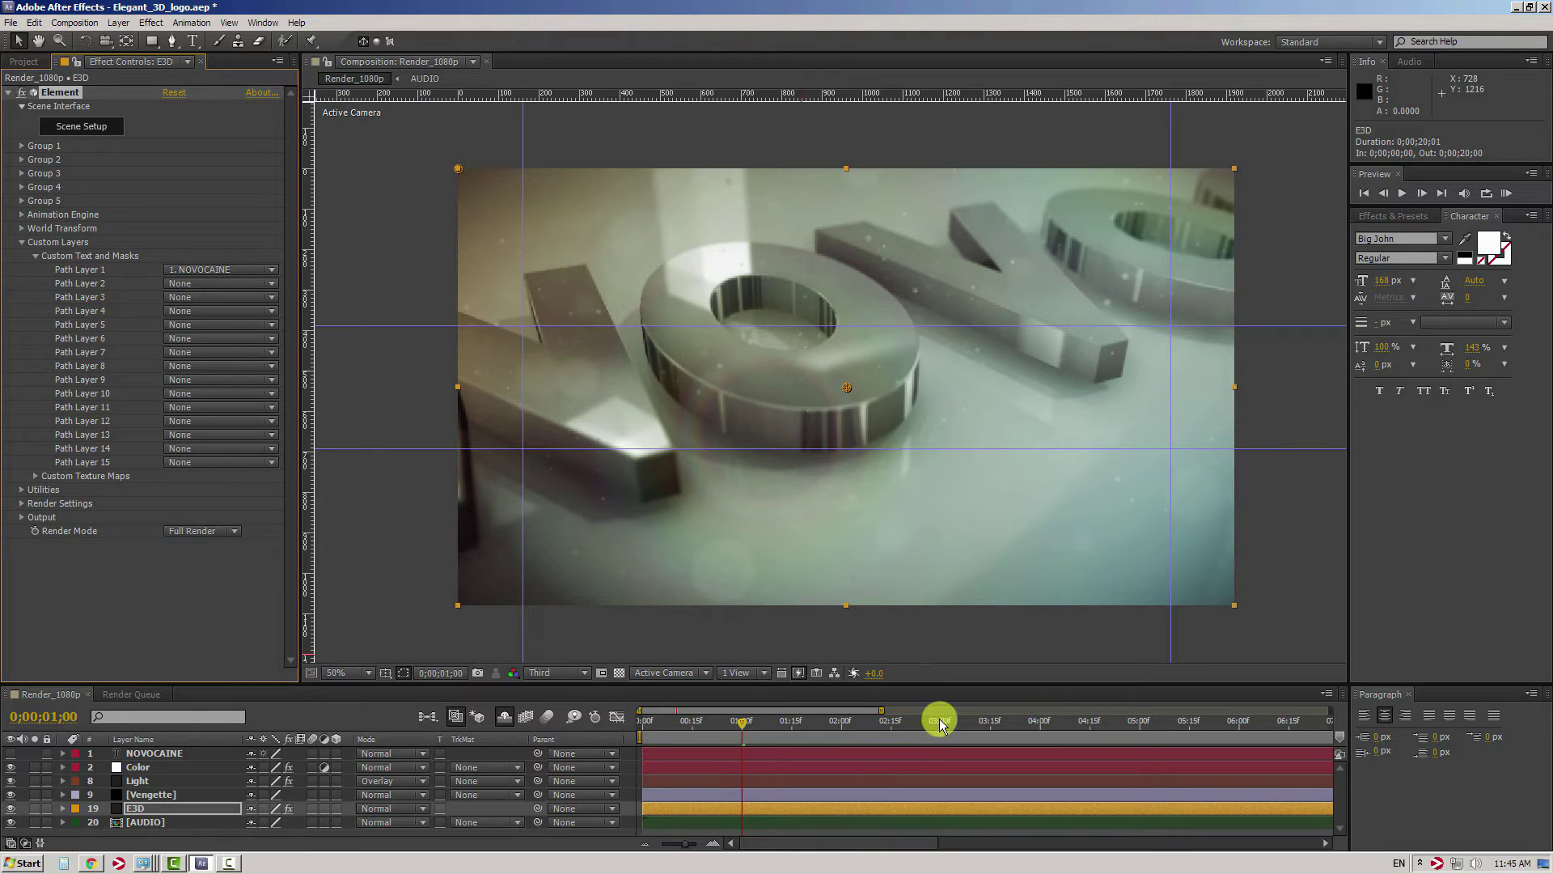
Preview the 3D letter animation at the 5- and 10-second marks
click(1138, 724)
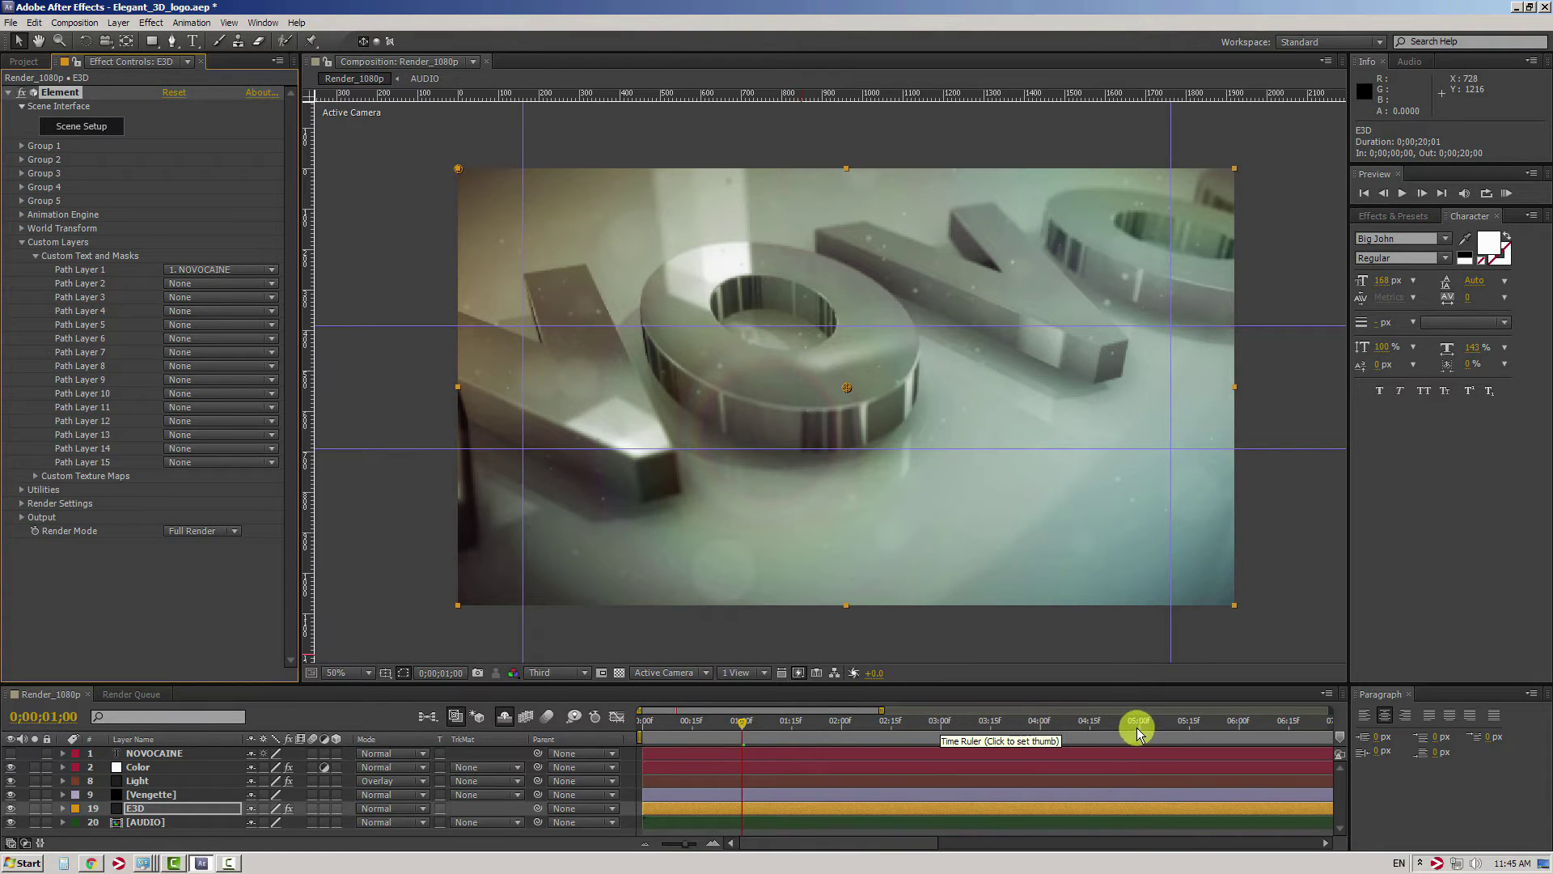
scroll(1020, 830, right, 5)
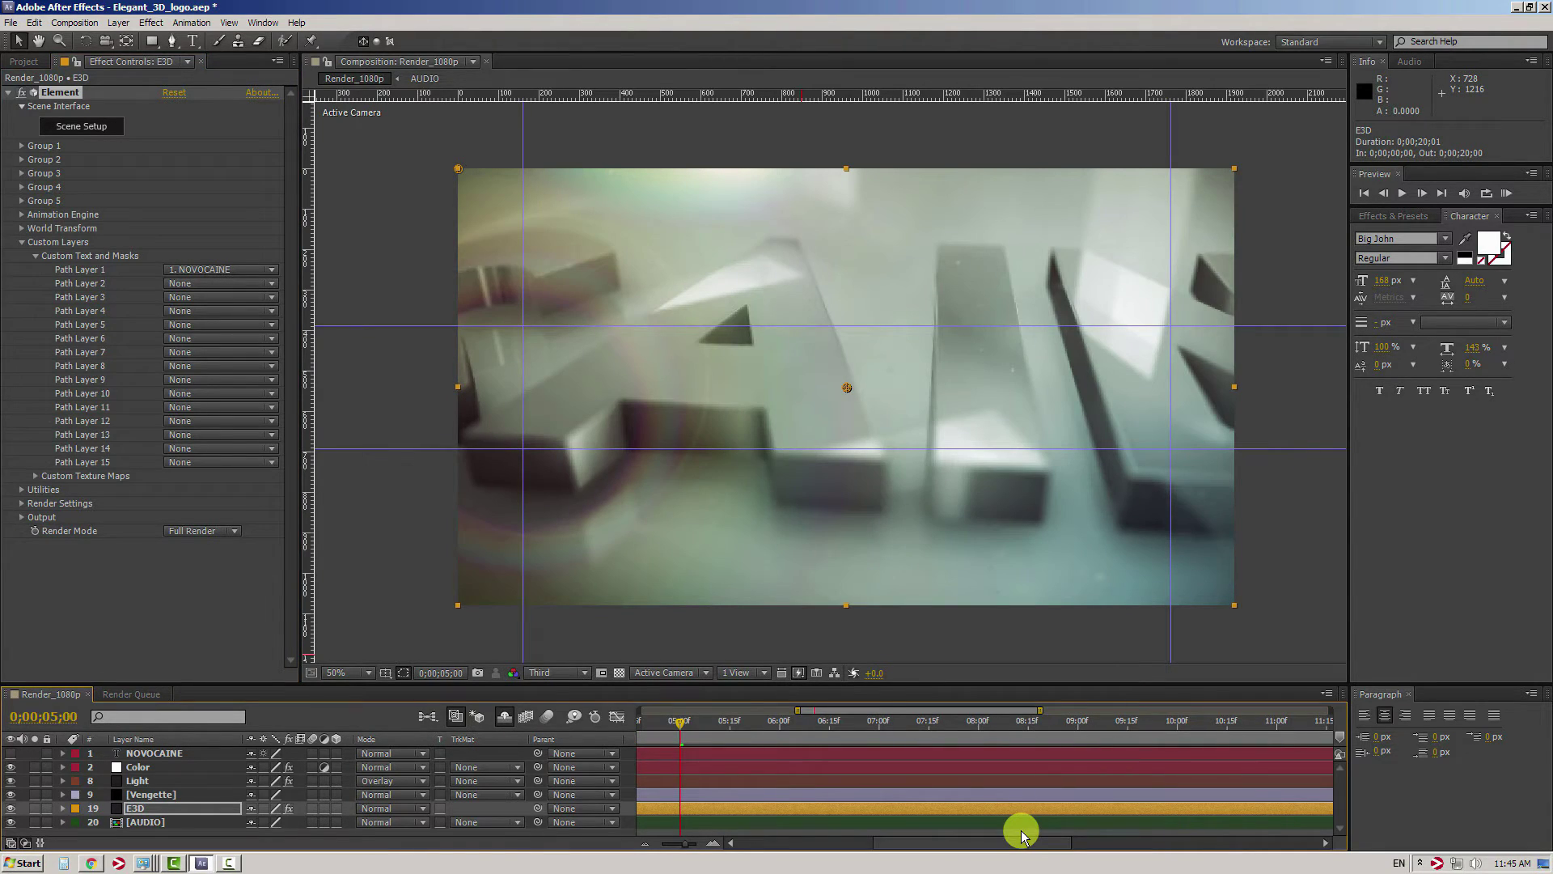
click(1176, 724)
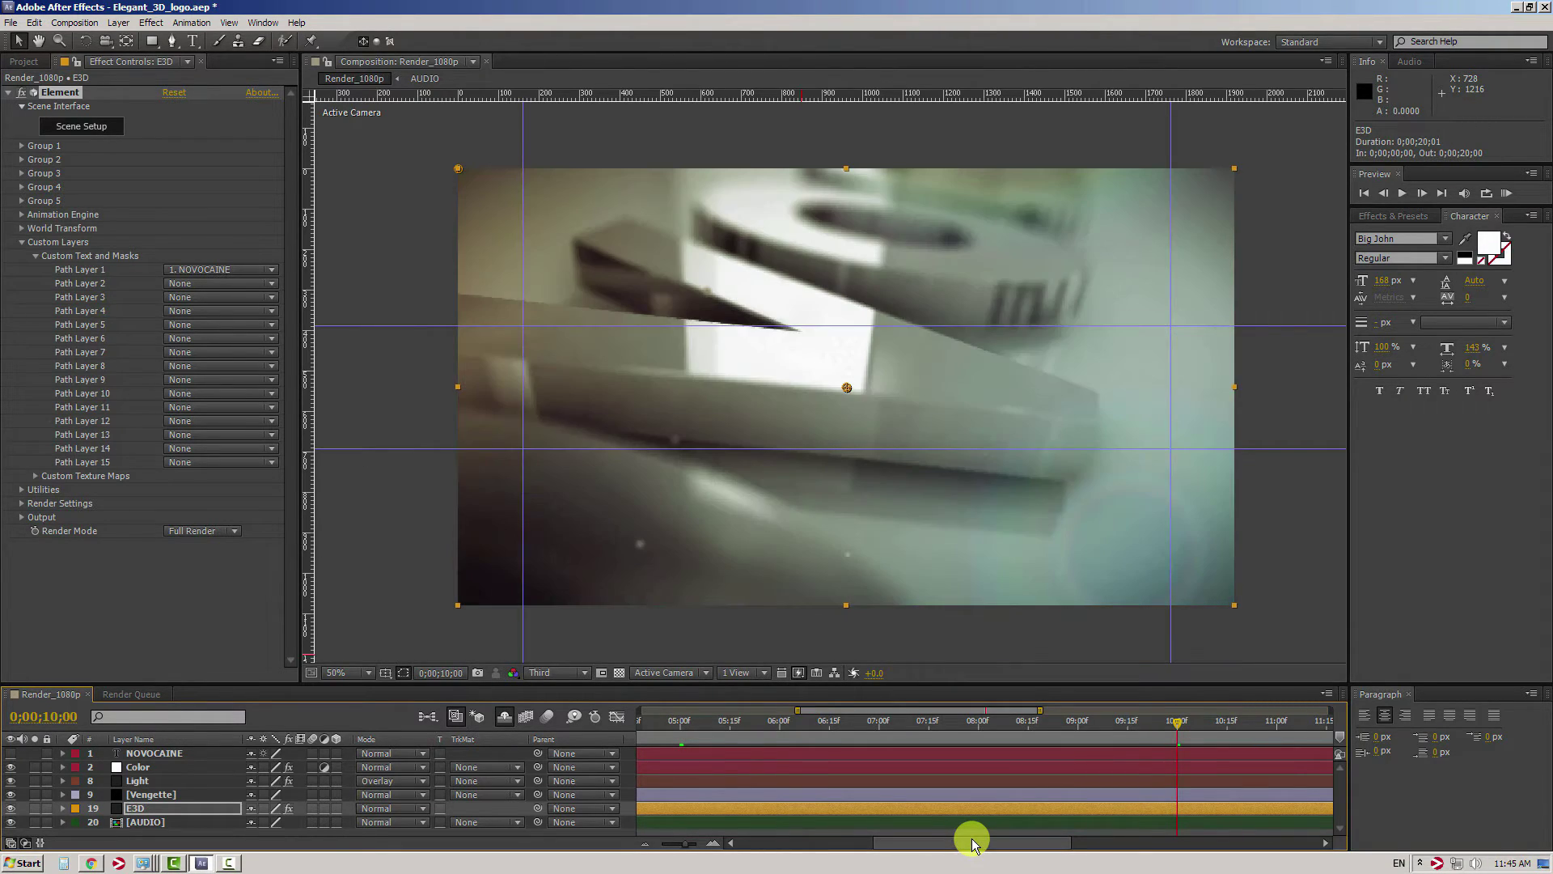
drag(973, 844, 1175, 840)
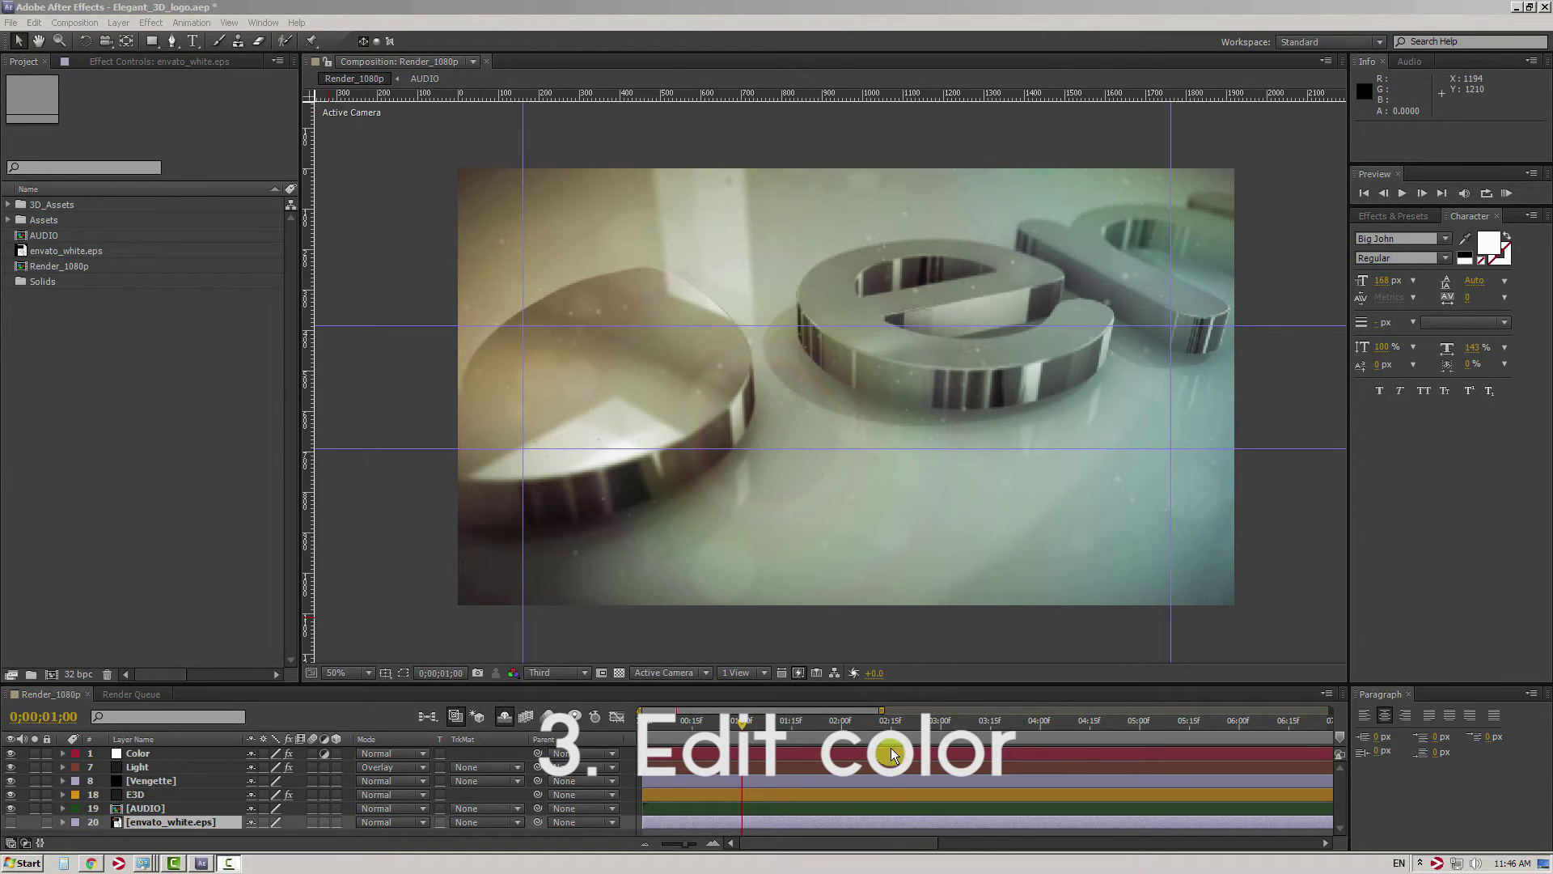
Bend the Color layer's master Curves upward to brighten the image
click(875, 844)
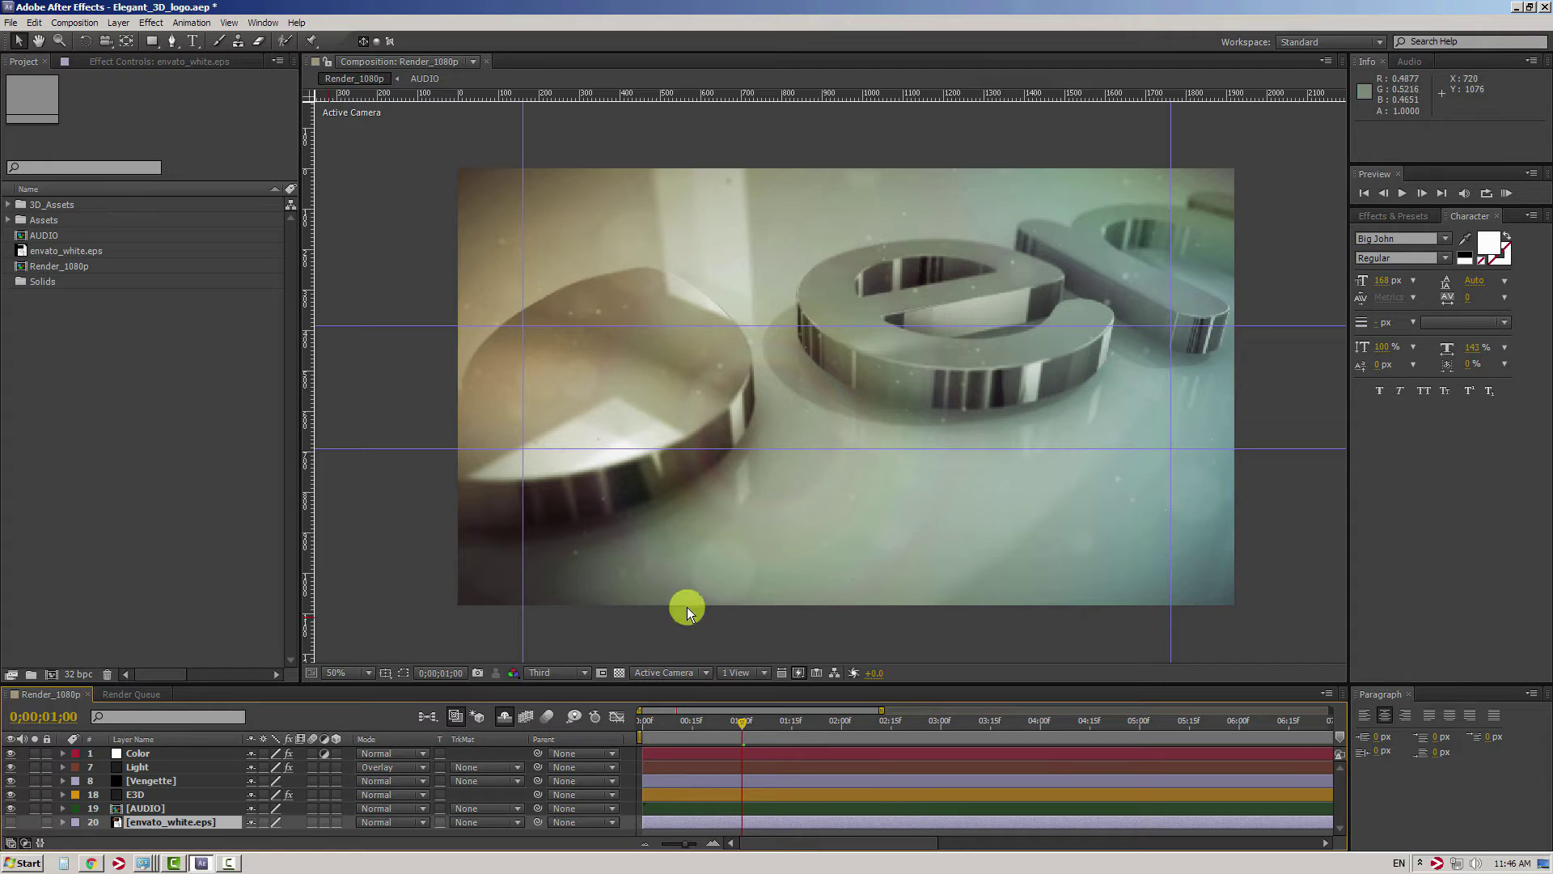
click(63, 753)
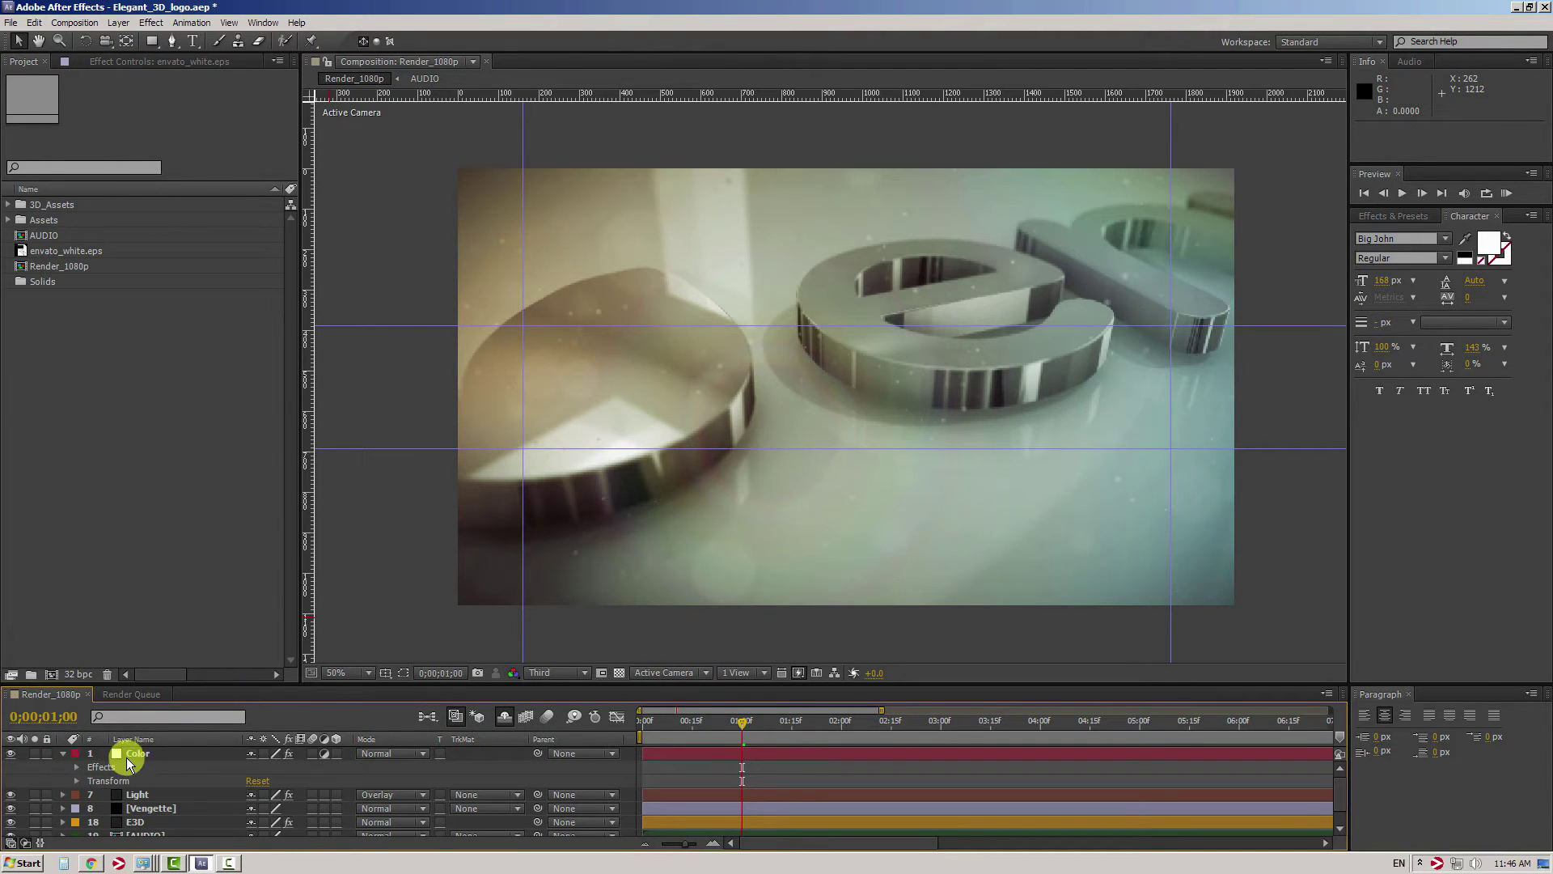
click(135, 755)
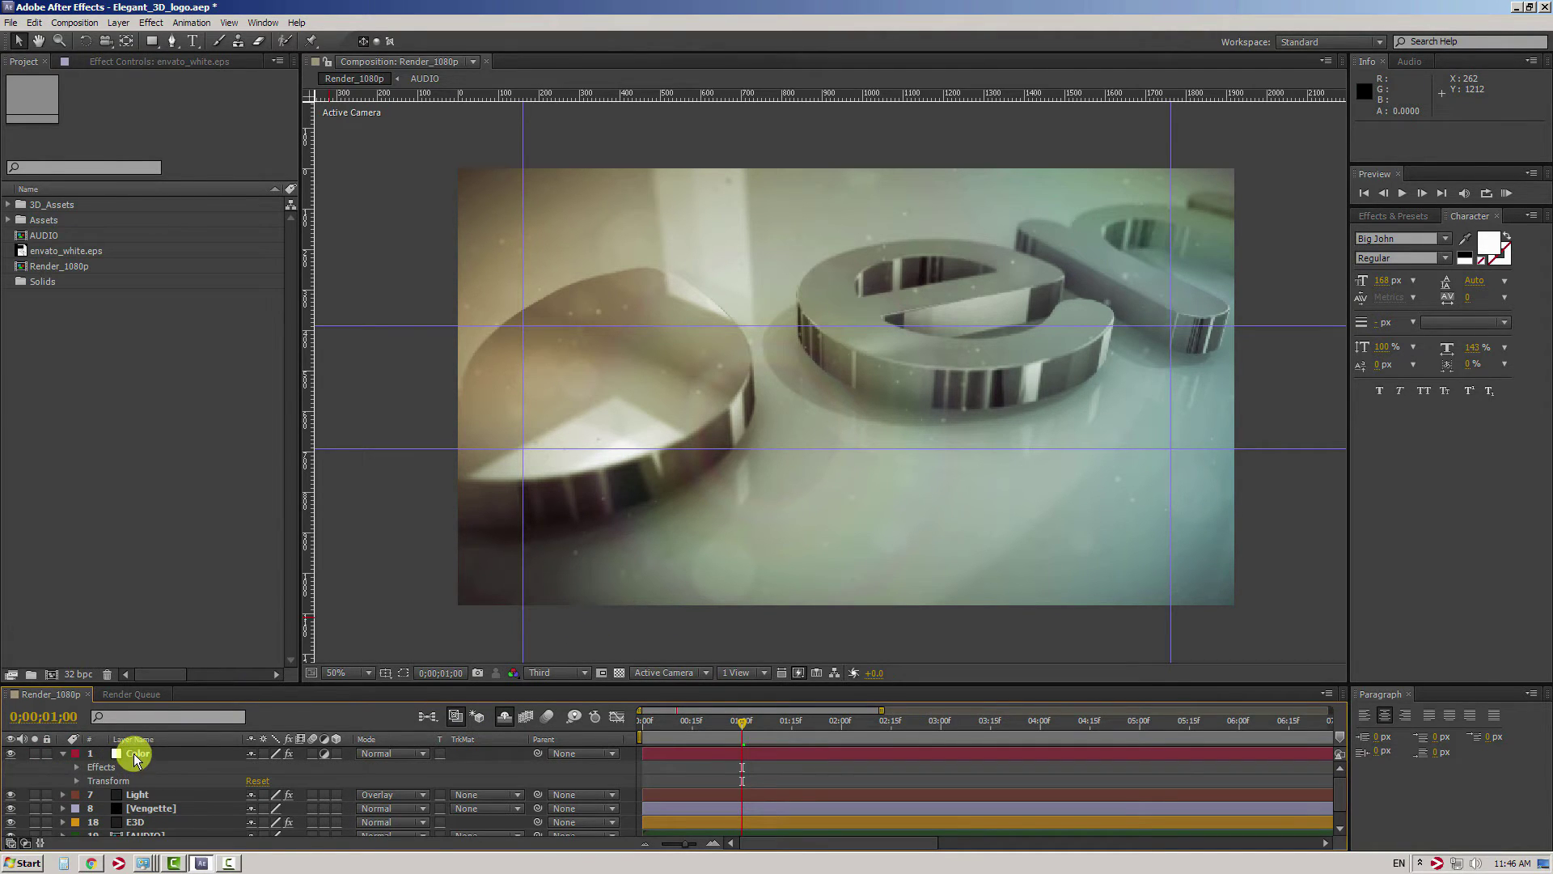
click(124, 64)
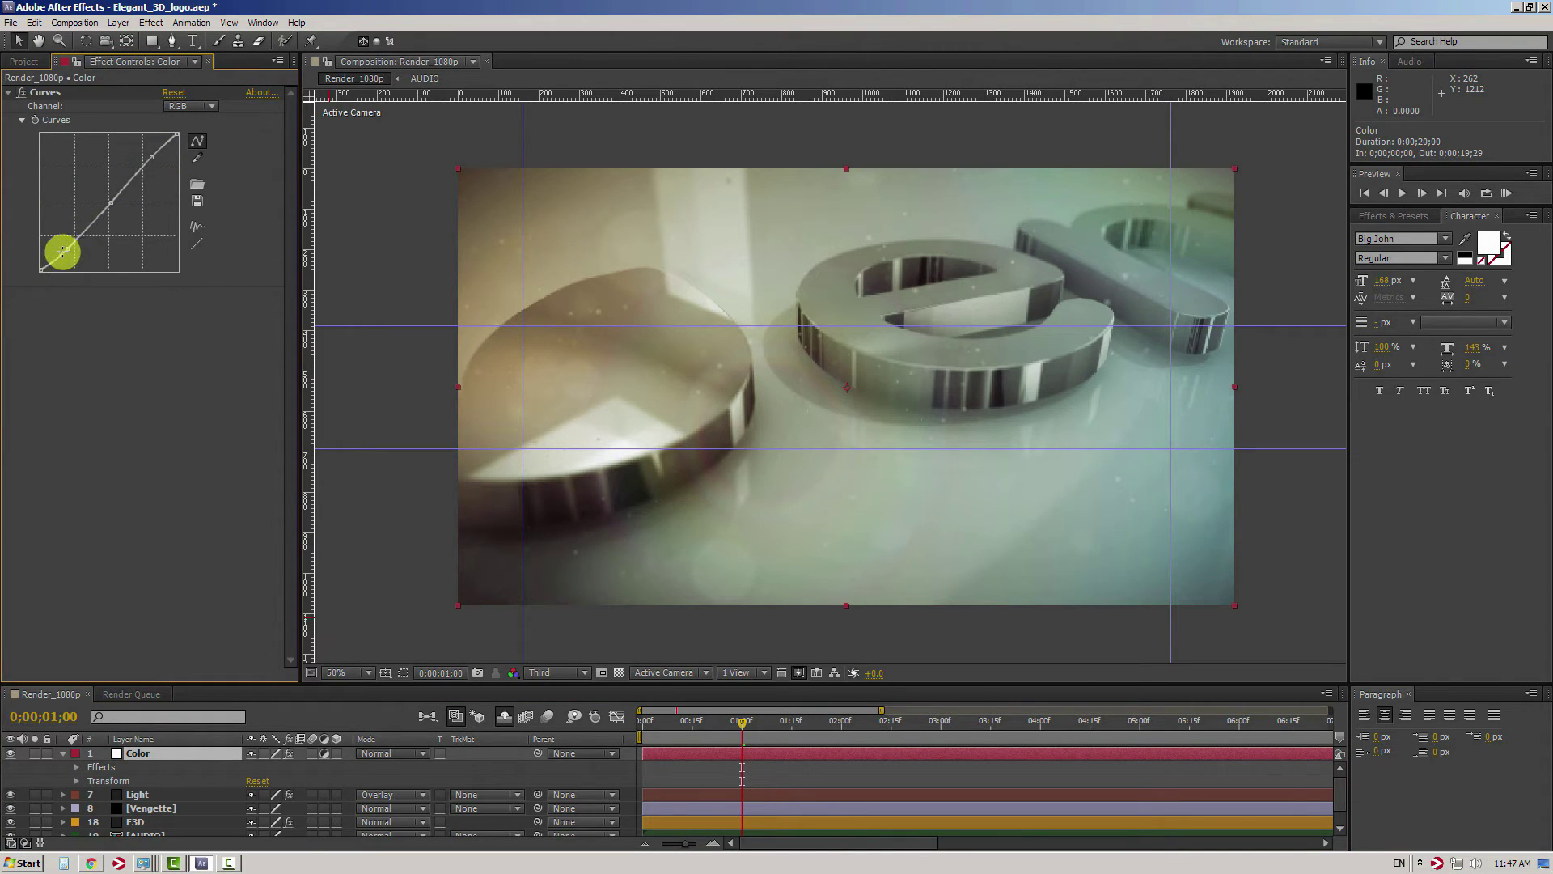
mouse_move(68, 248)
mouse_down()
mouse_move(98, 236)
mouse_move(64, 259)
mouse_move(123, 204)
mouse_move(147, 152)
mouse_up()
click(158, 166)
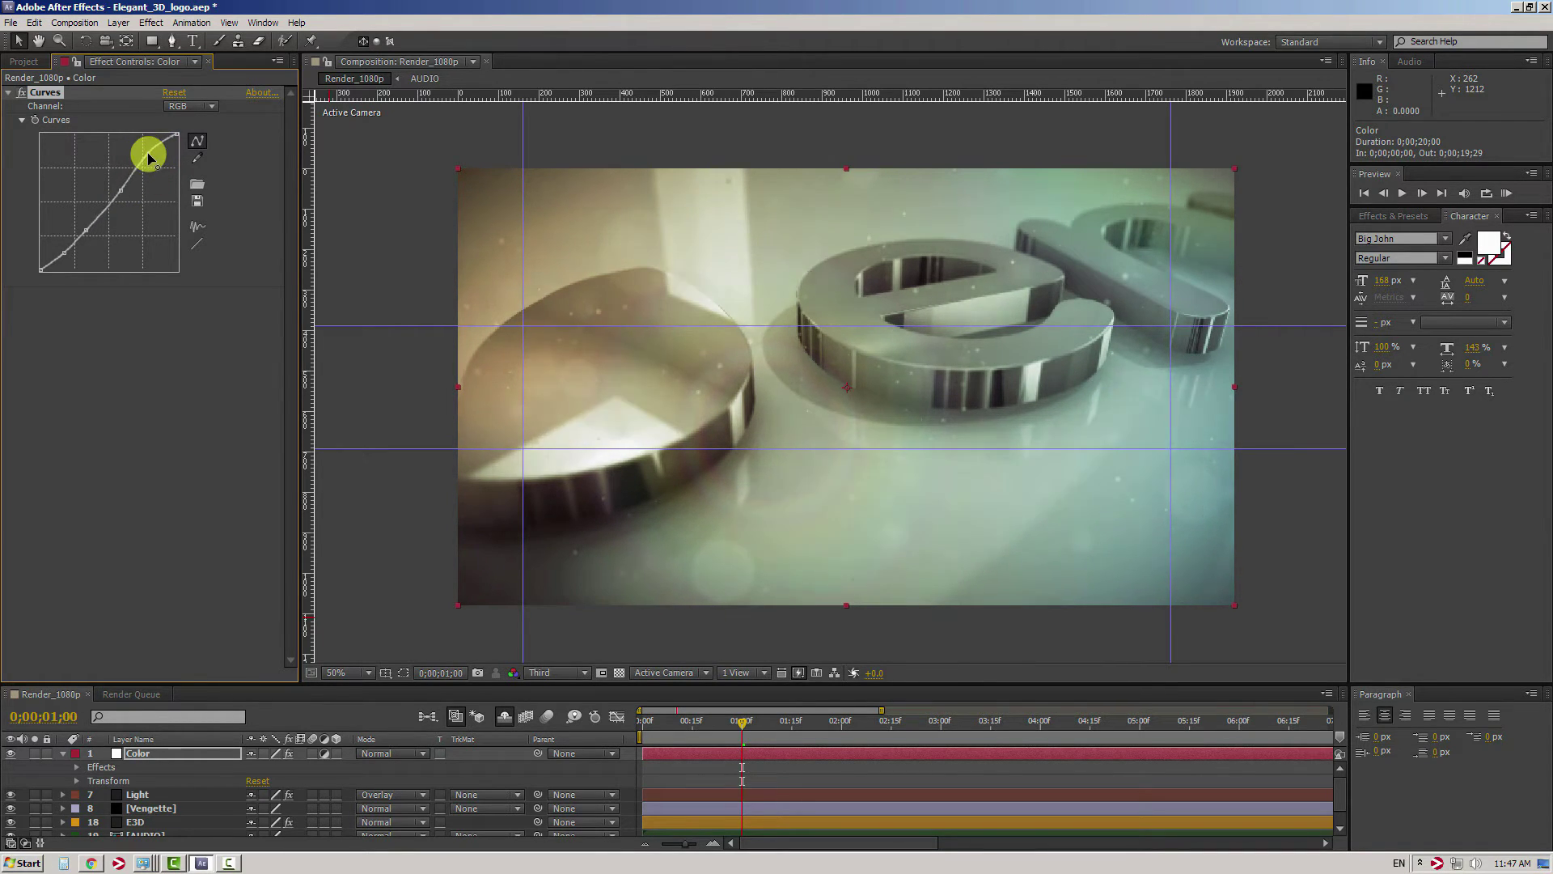
Pull red out with the Red curve and raise the Blue curve to add blue
click(190, 106)
click(188, 136)
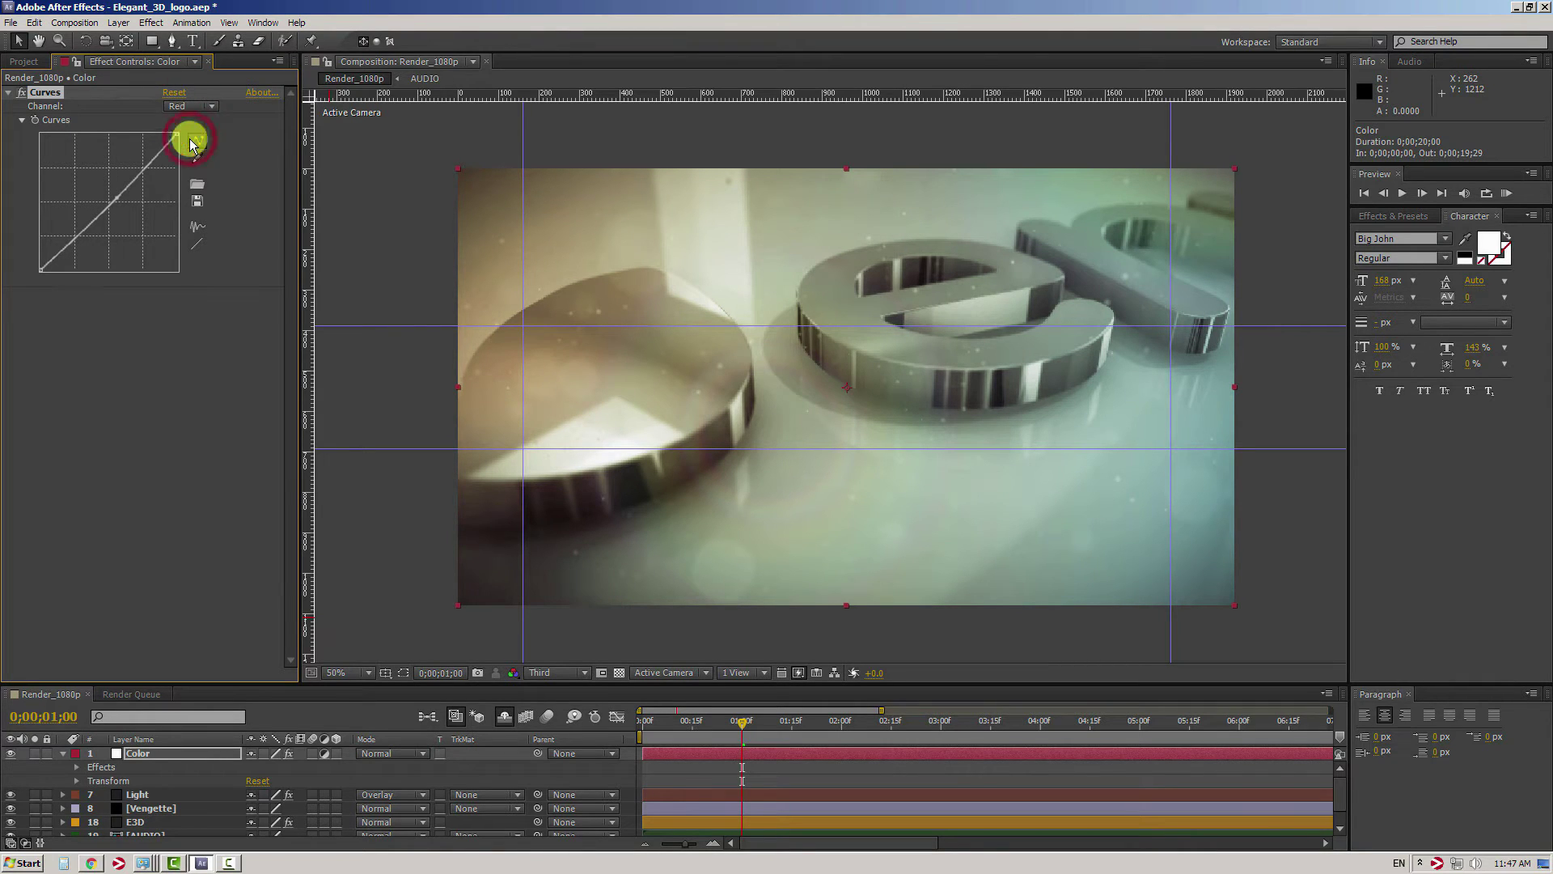
drag(118, 199, 147, 183)
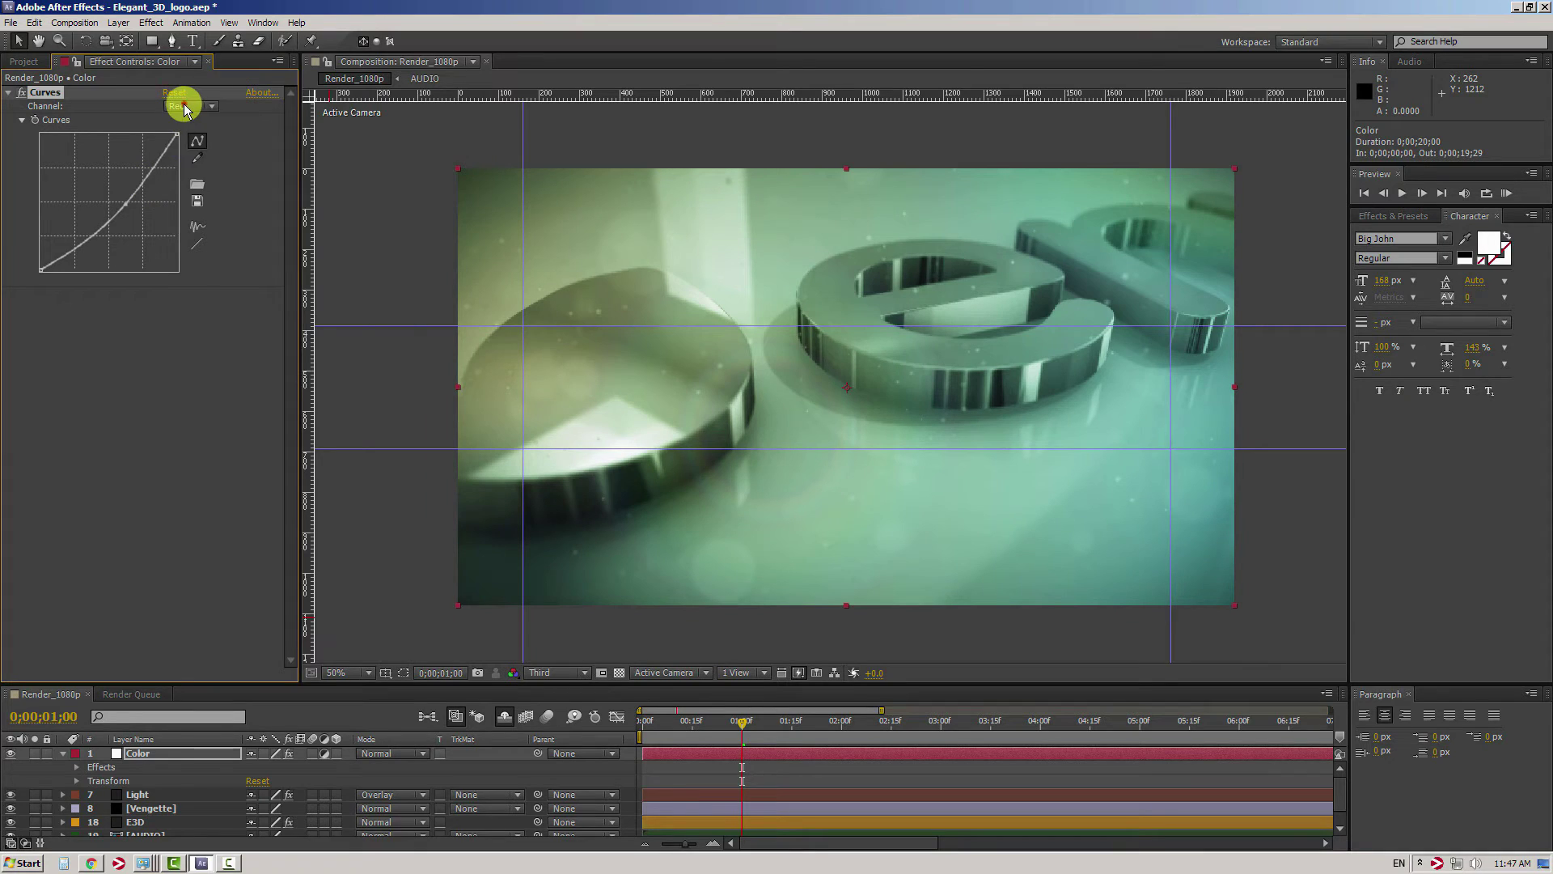
drag(182, 103, 194, 165)
click(118, 207)
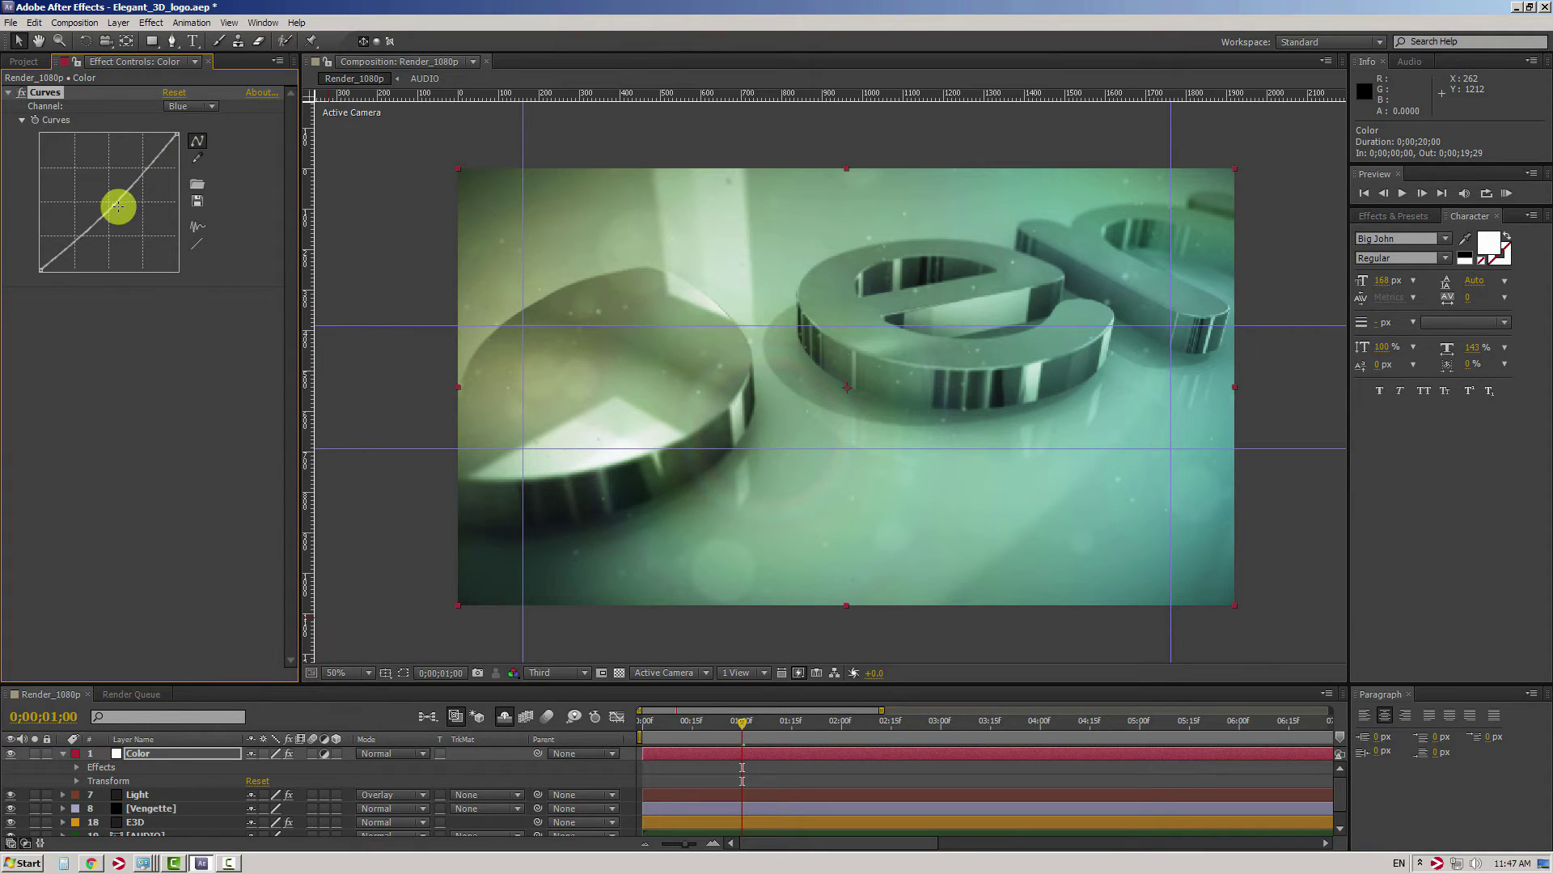
drag(111, 206, 103, 199)
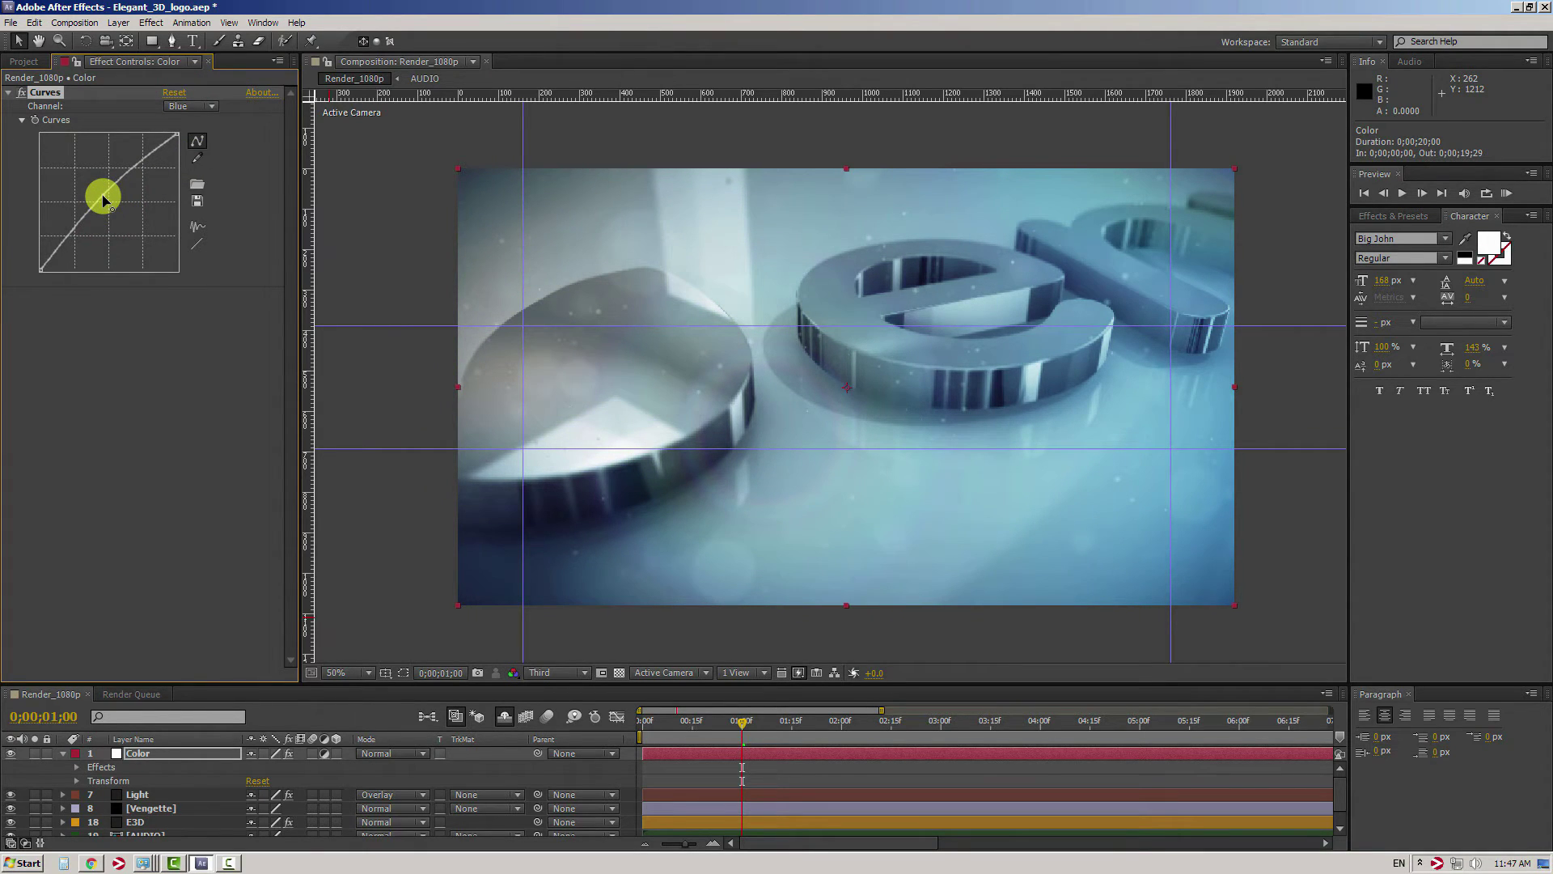
Lift the Green curve's upper midtones and pull down its shadows
drag(191, 106, 194, 150)
click(111, 204)
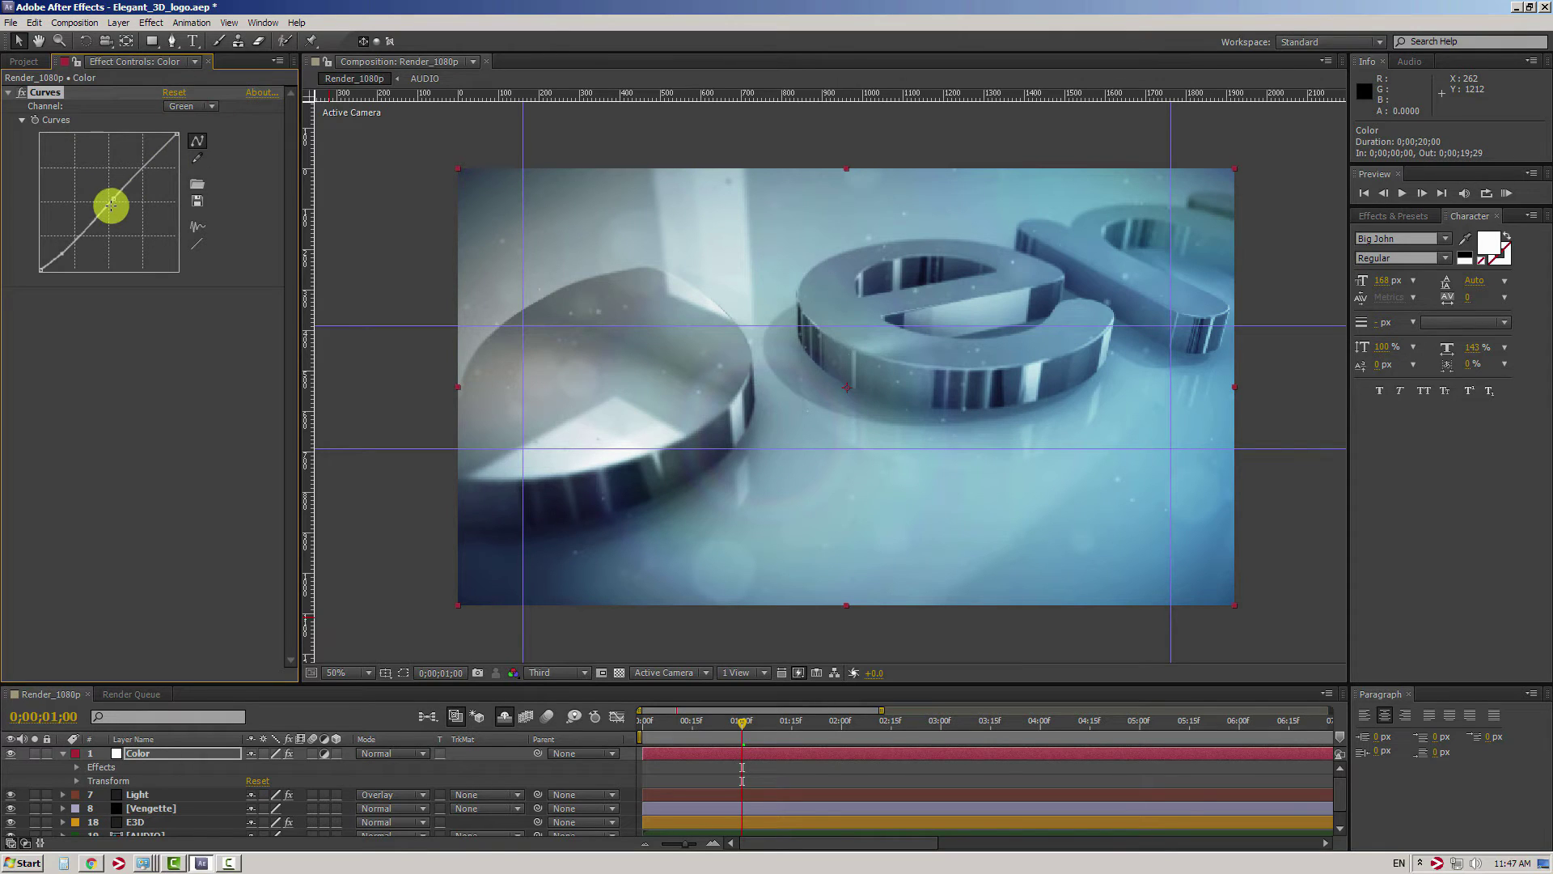
drag(116, 198, 149, 174)
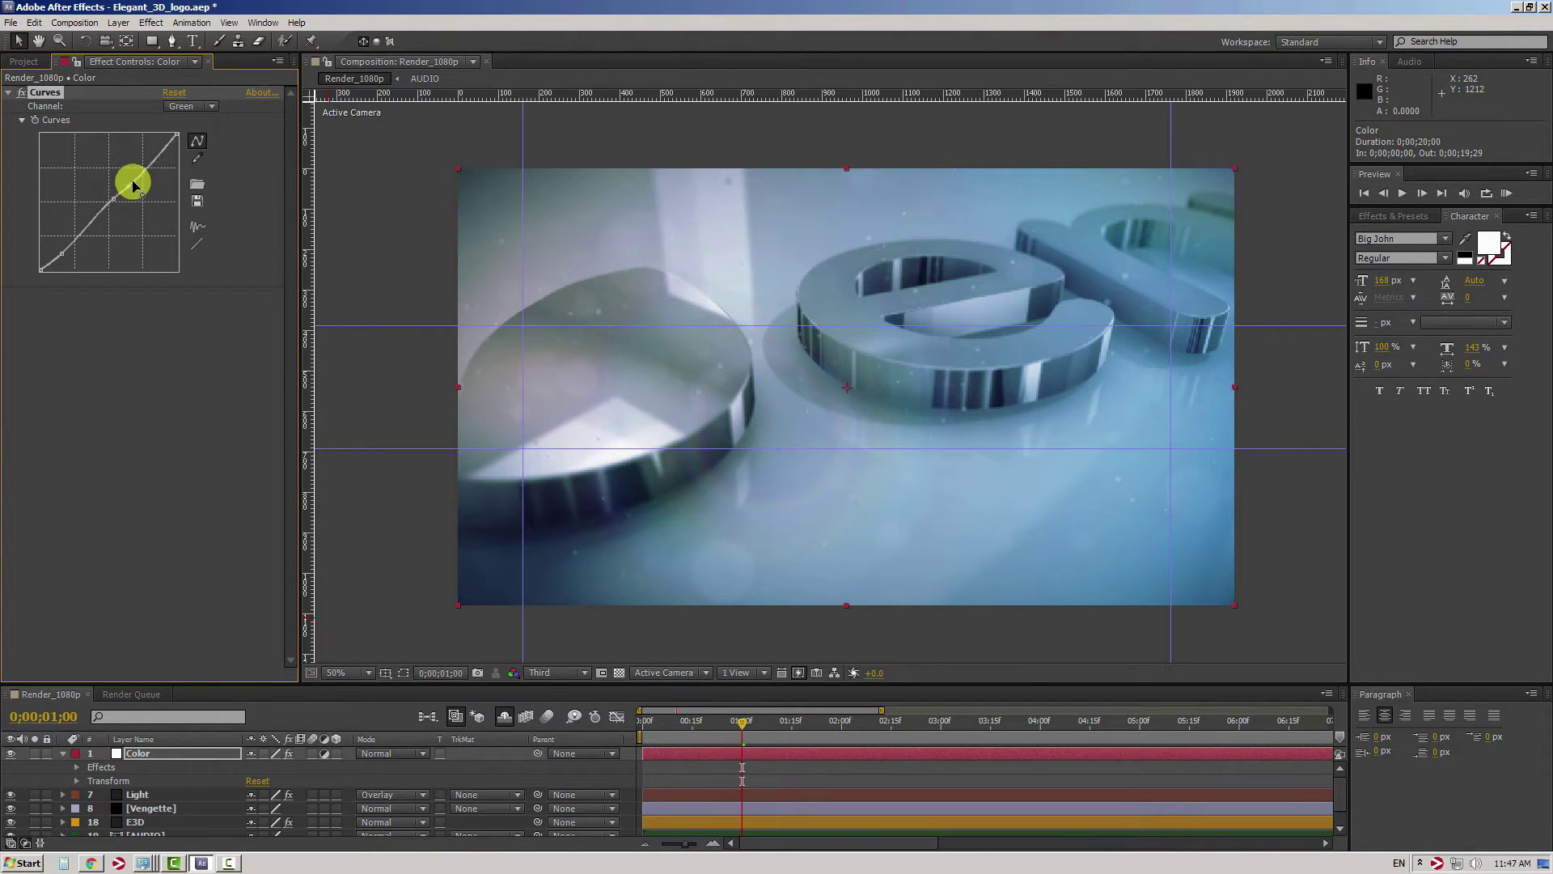
click(114, 200)
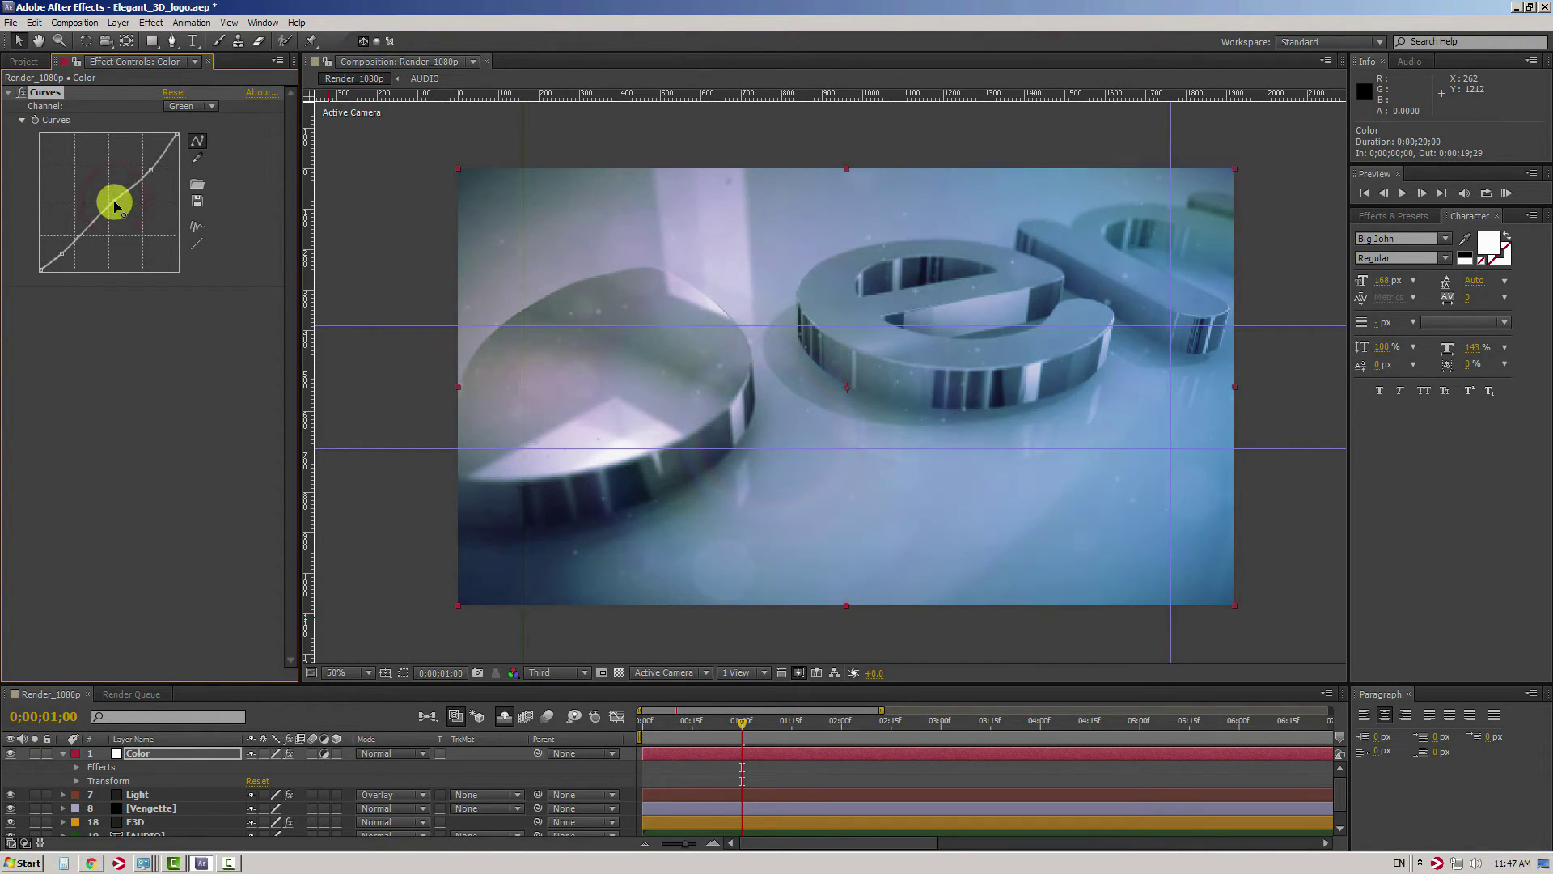
drag(115, 214, 271, 333)
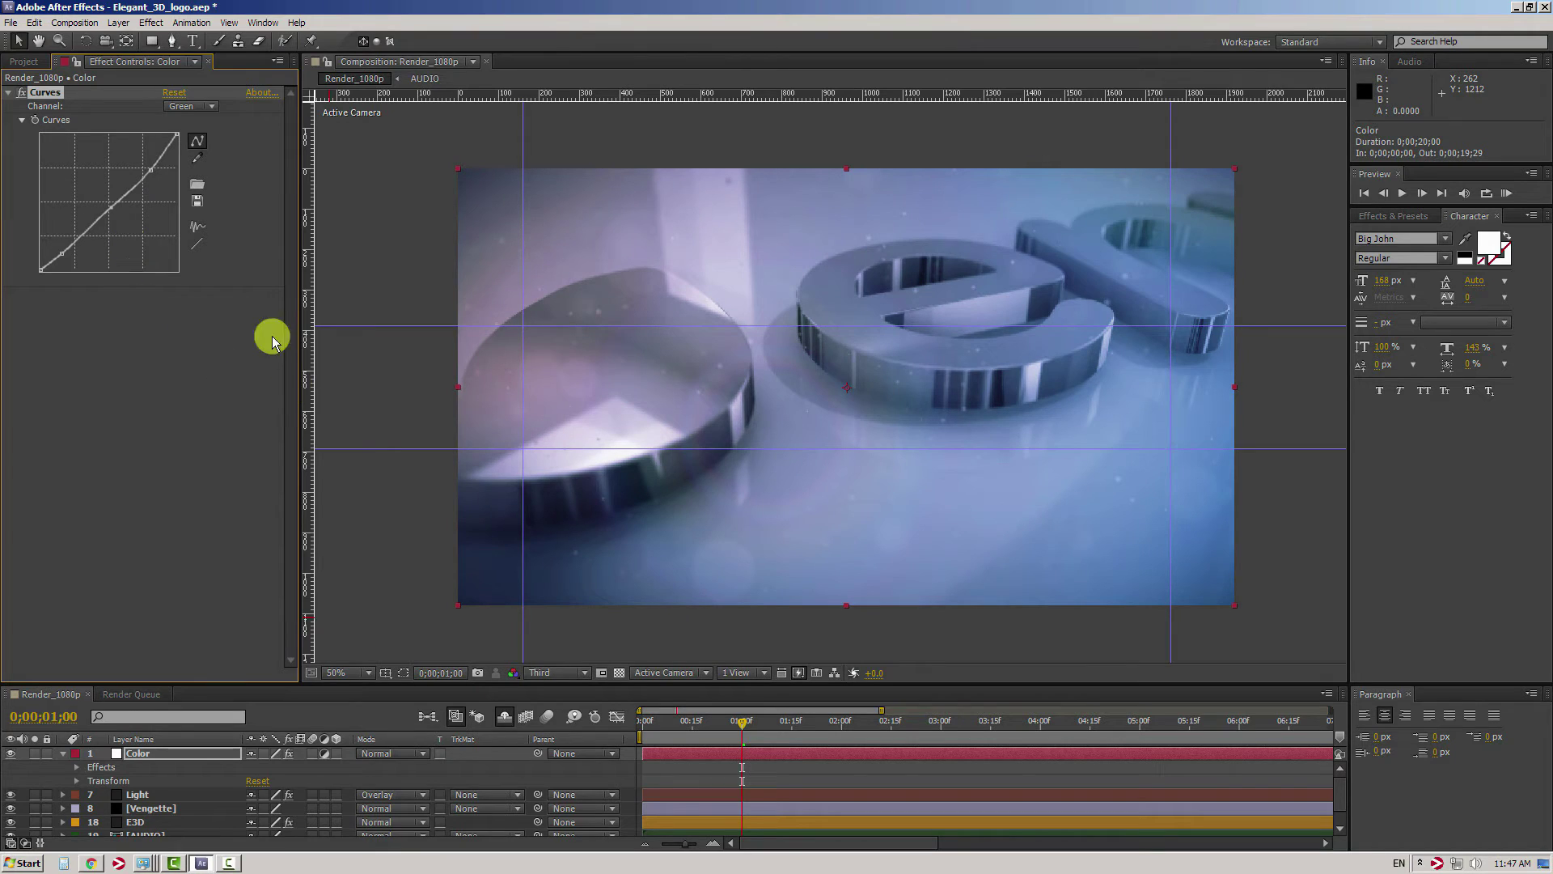
Ease the Red curve back toward straight and reshape the Green curve for a teal tint
click(188, 106)
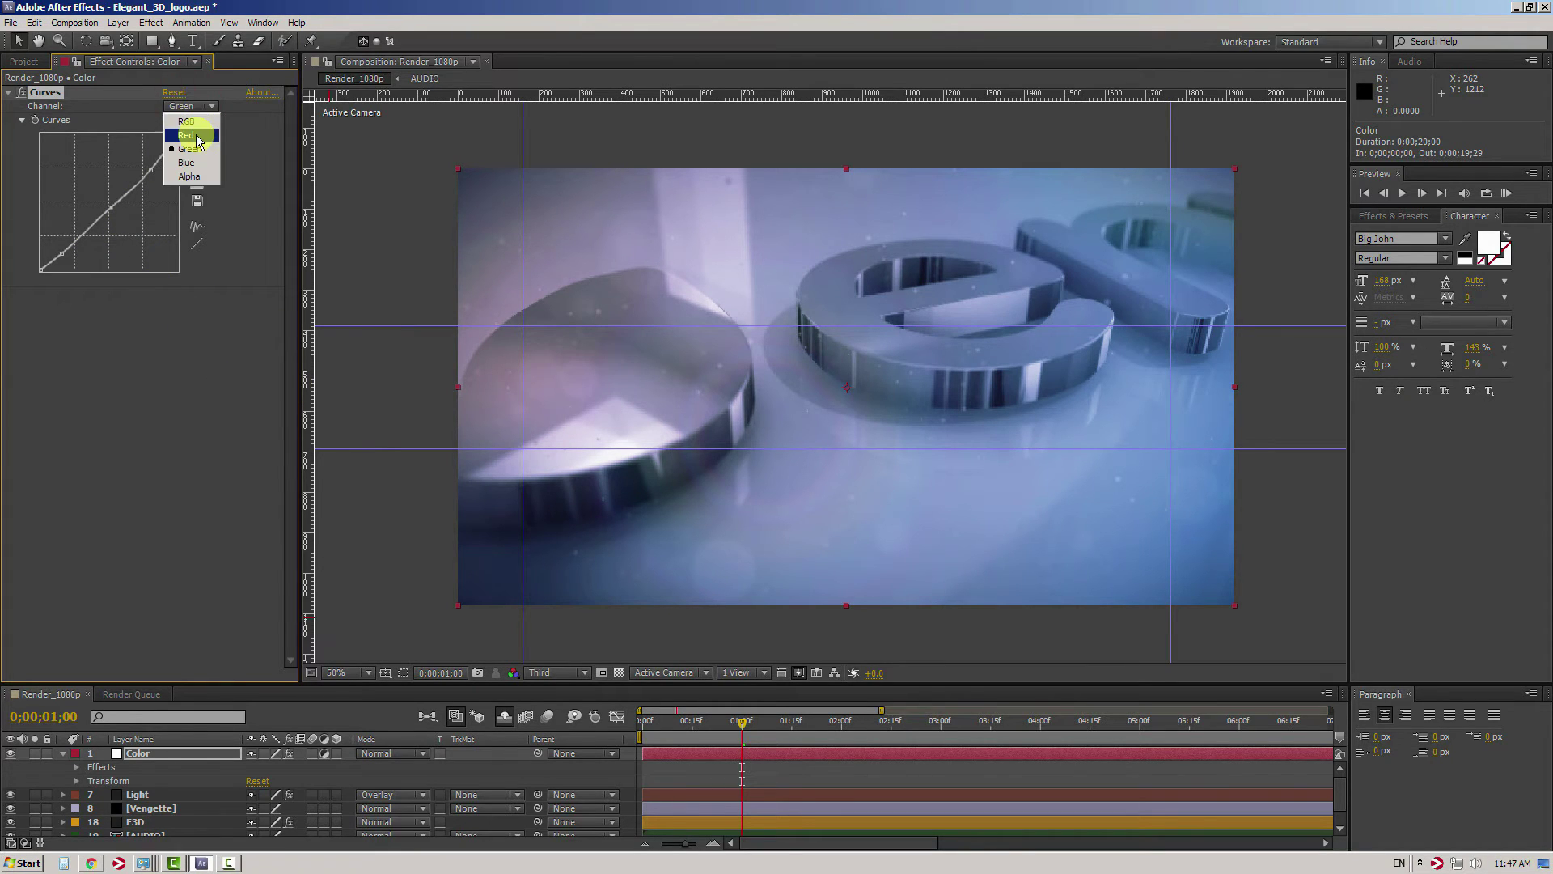
click(186, 131)
drag(124, 210, 117, 205)
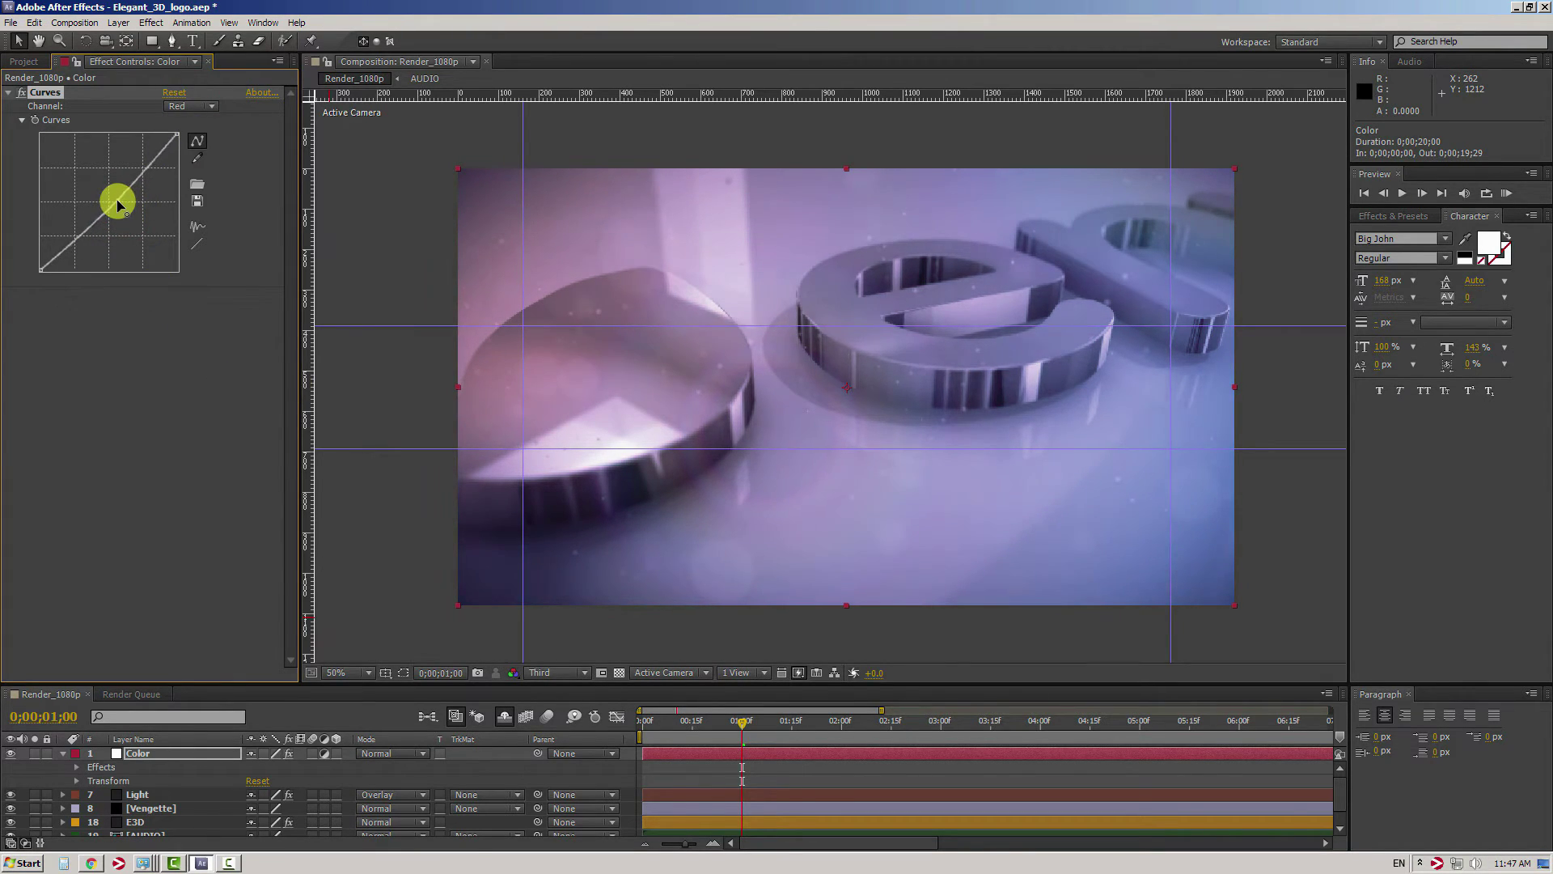
click(188, 106)
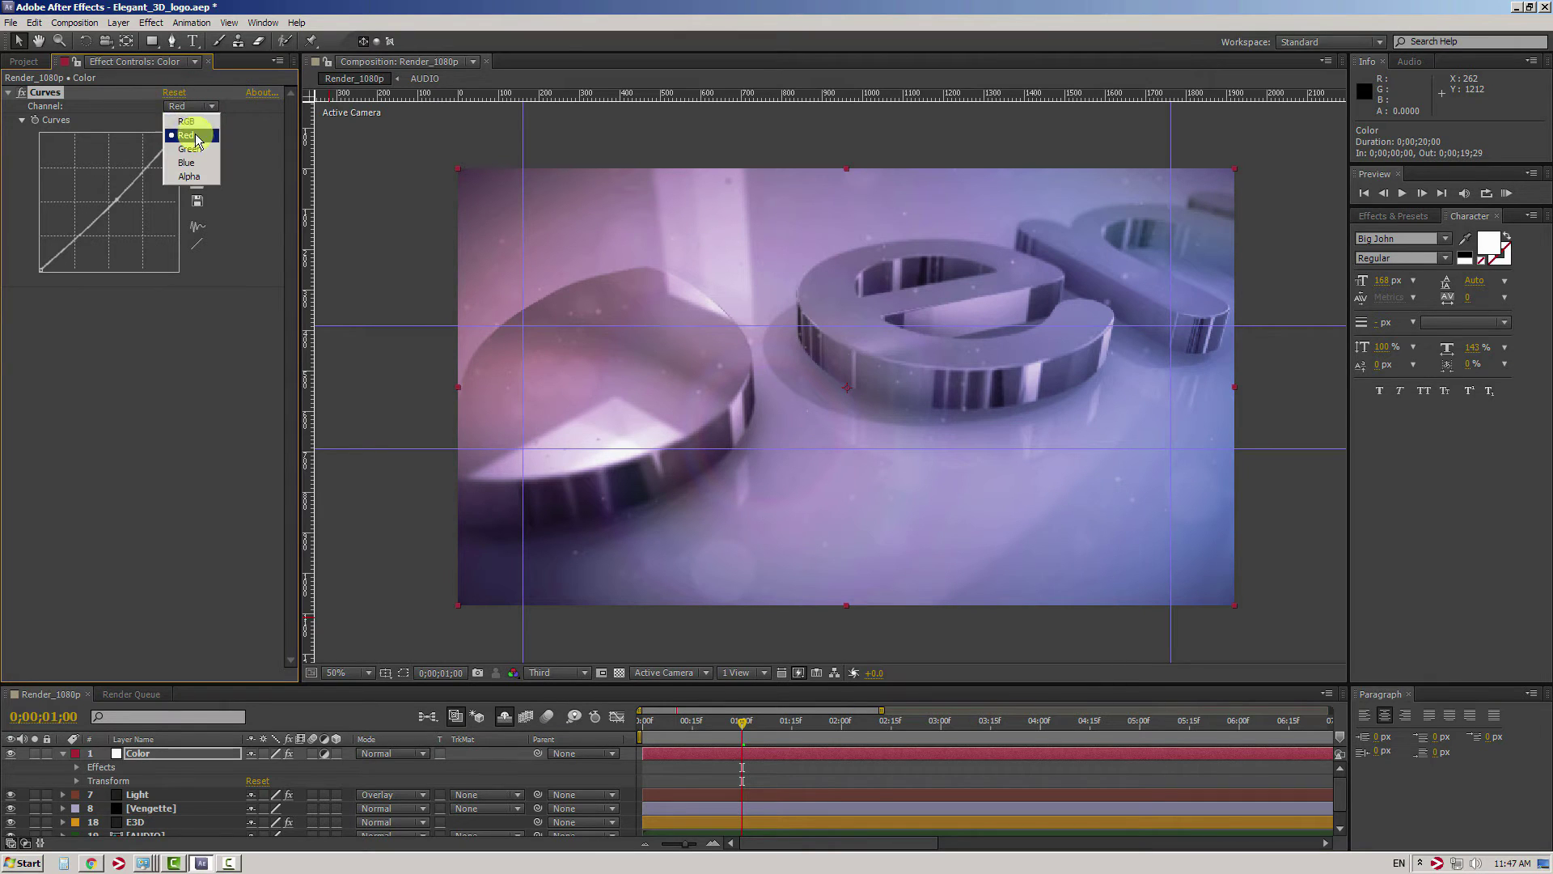
click(190, 141)
drag(112, 205, 147, 162)
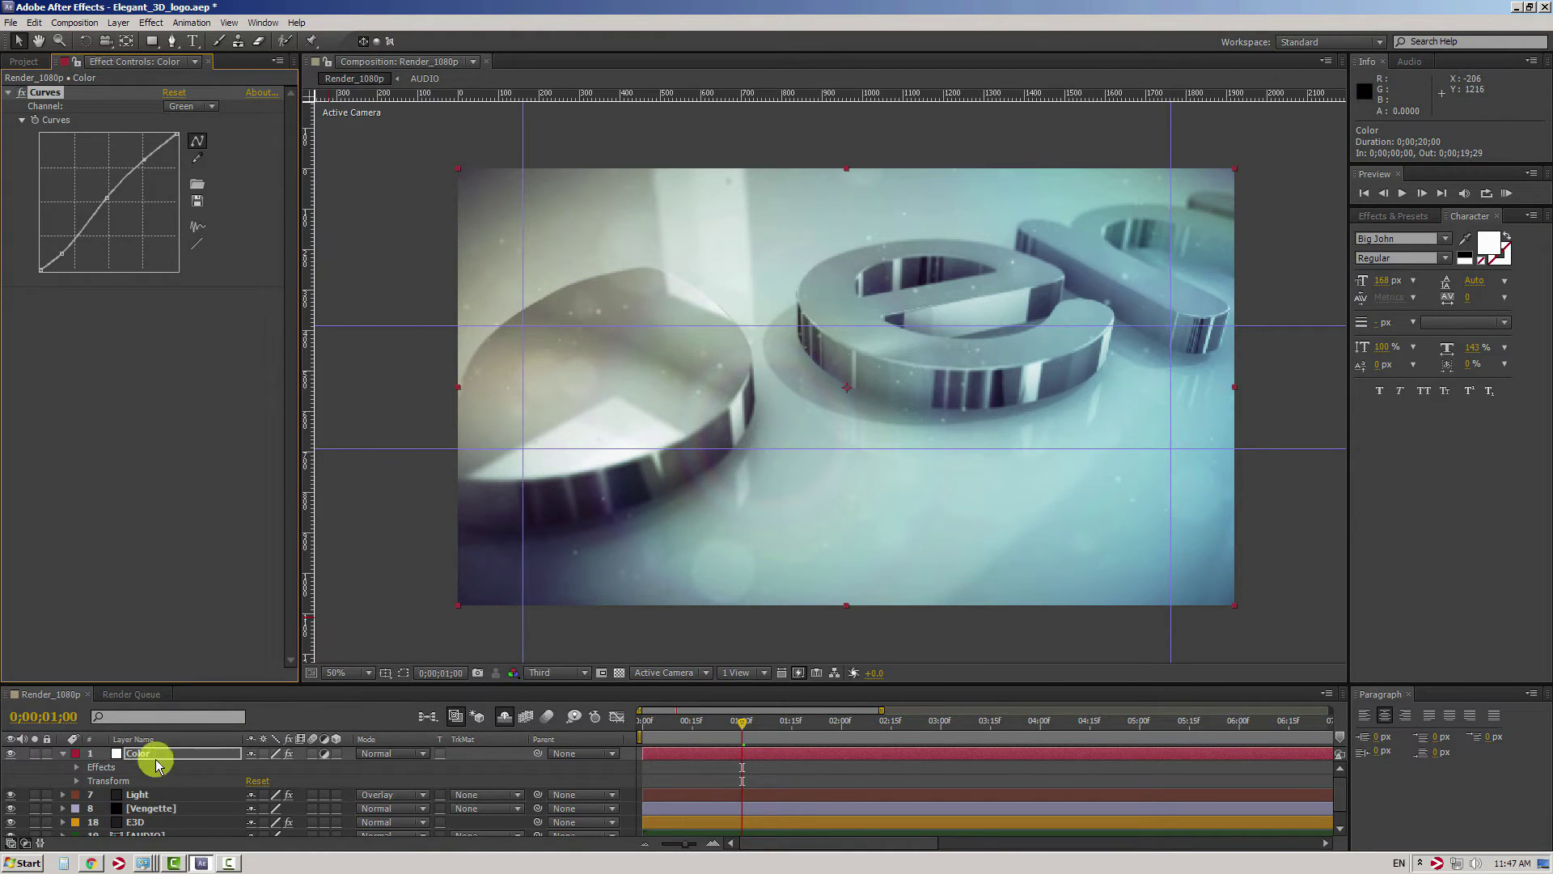
Enlarge the Timeline and turn off Hide Shy Layers to show the template's hidden layers
click(63, 753)
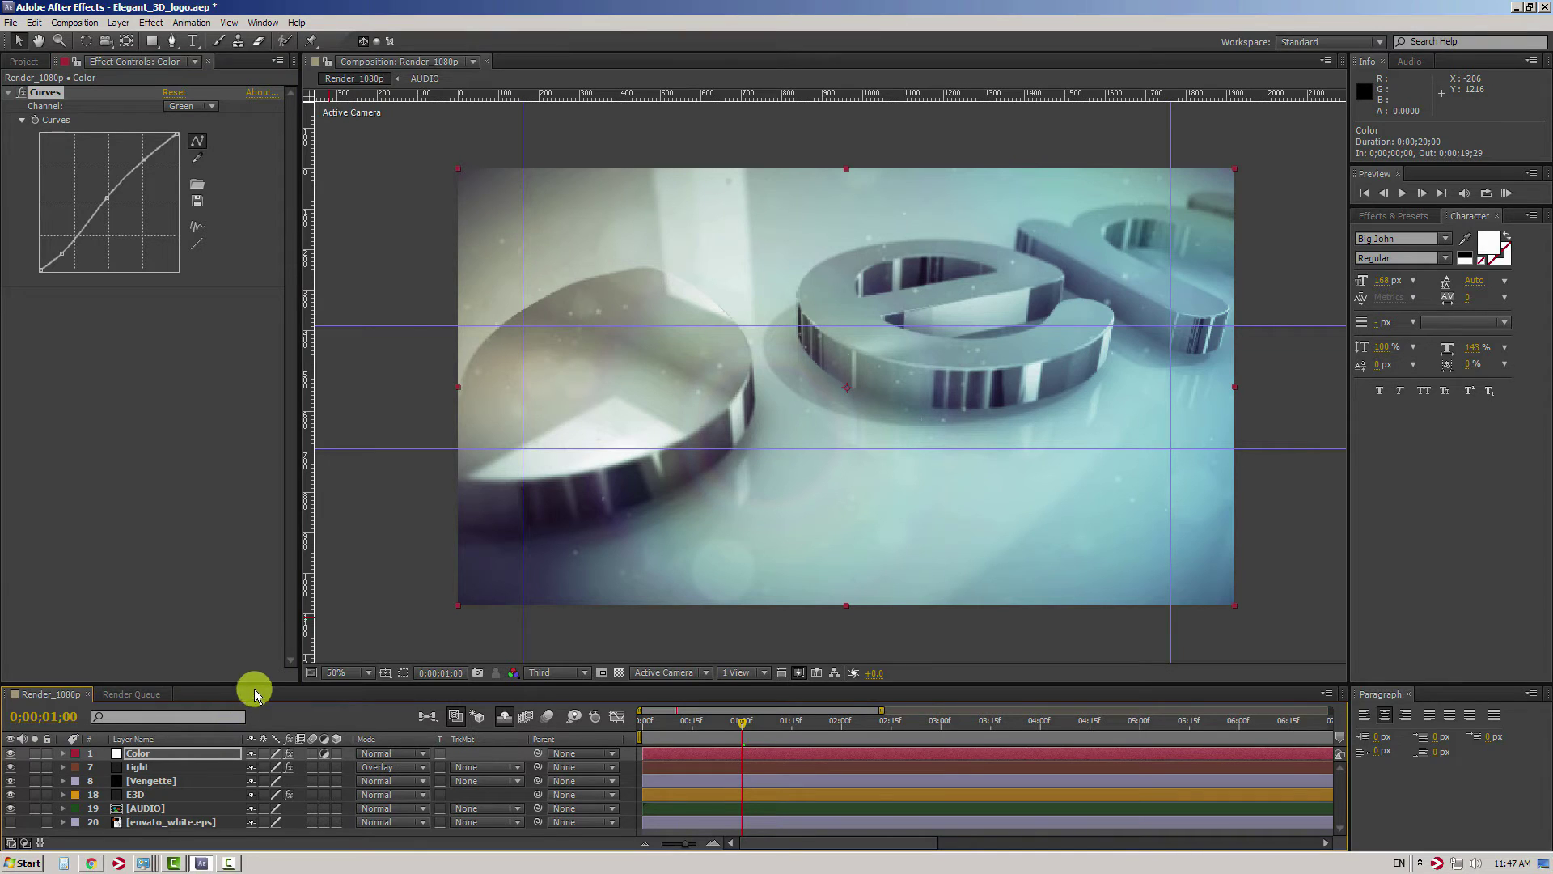
drag(252, 684, 269, 574)
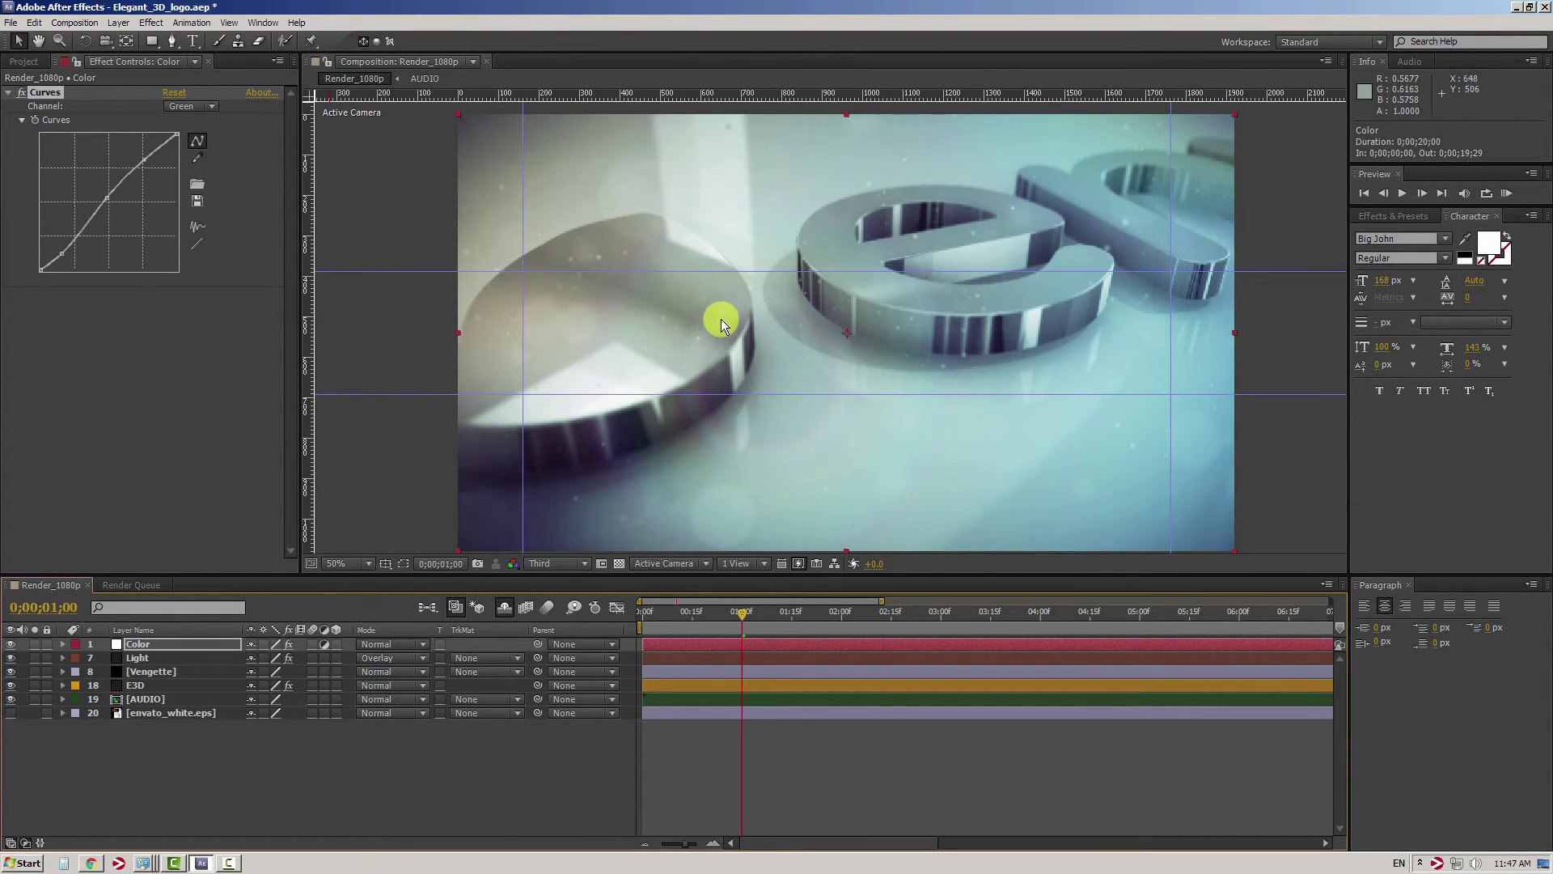
click(508, 607)
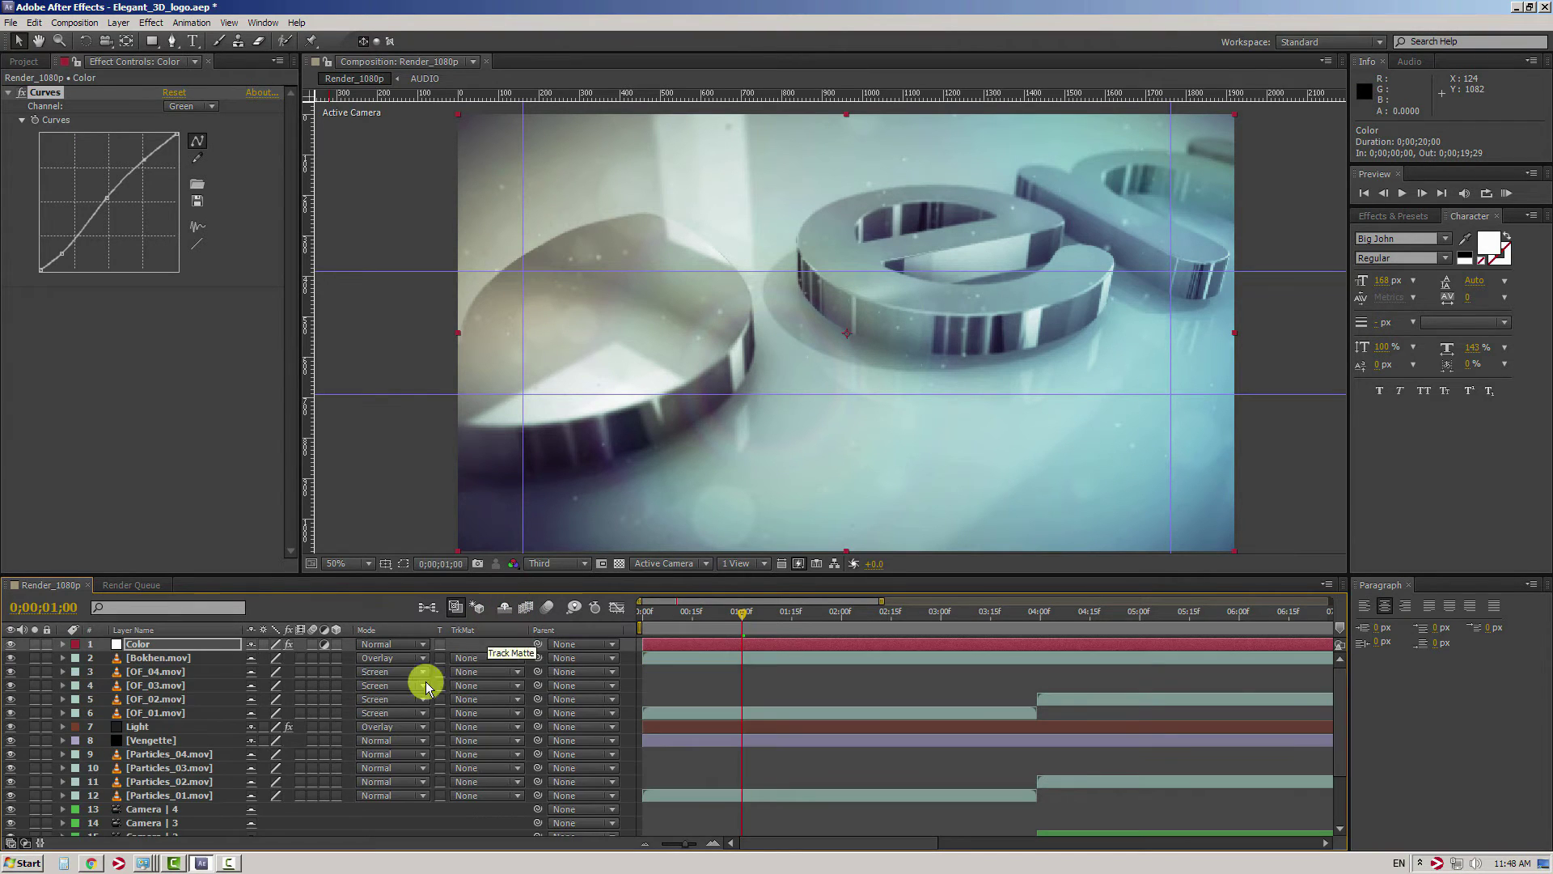
click(158, 671)
click(170, 711)
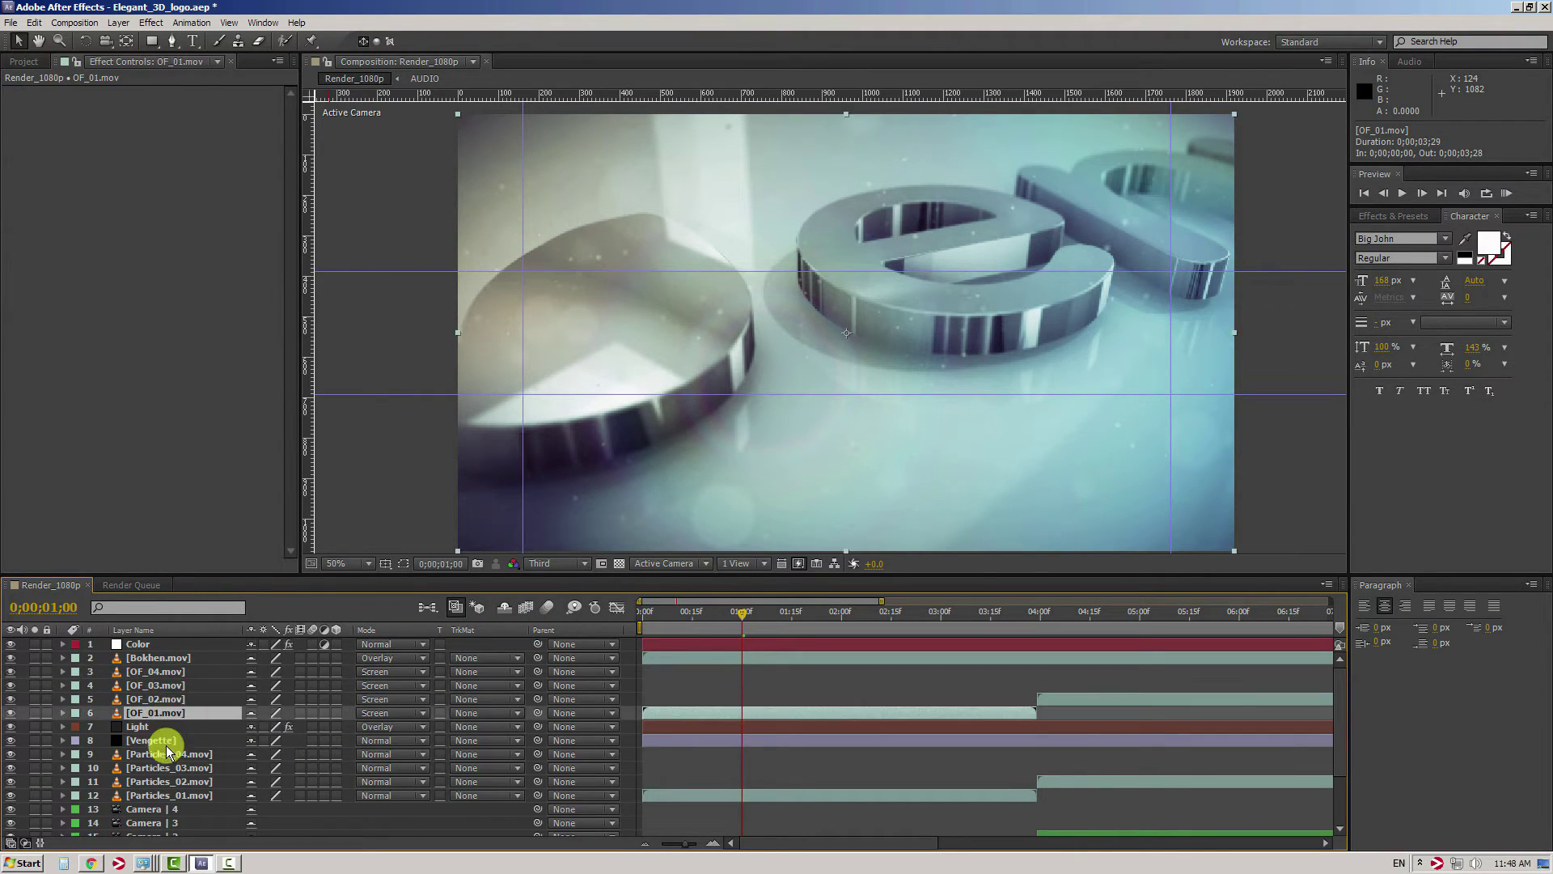
click(170, 796)
click(188, 756)
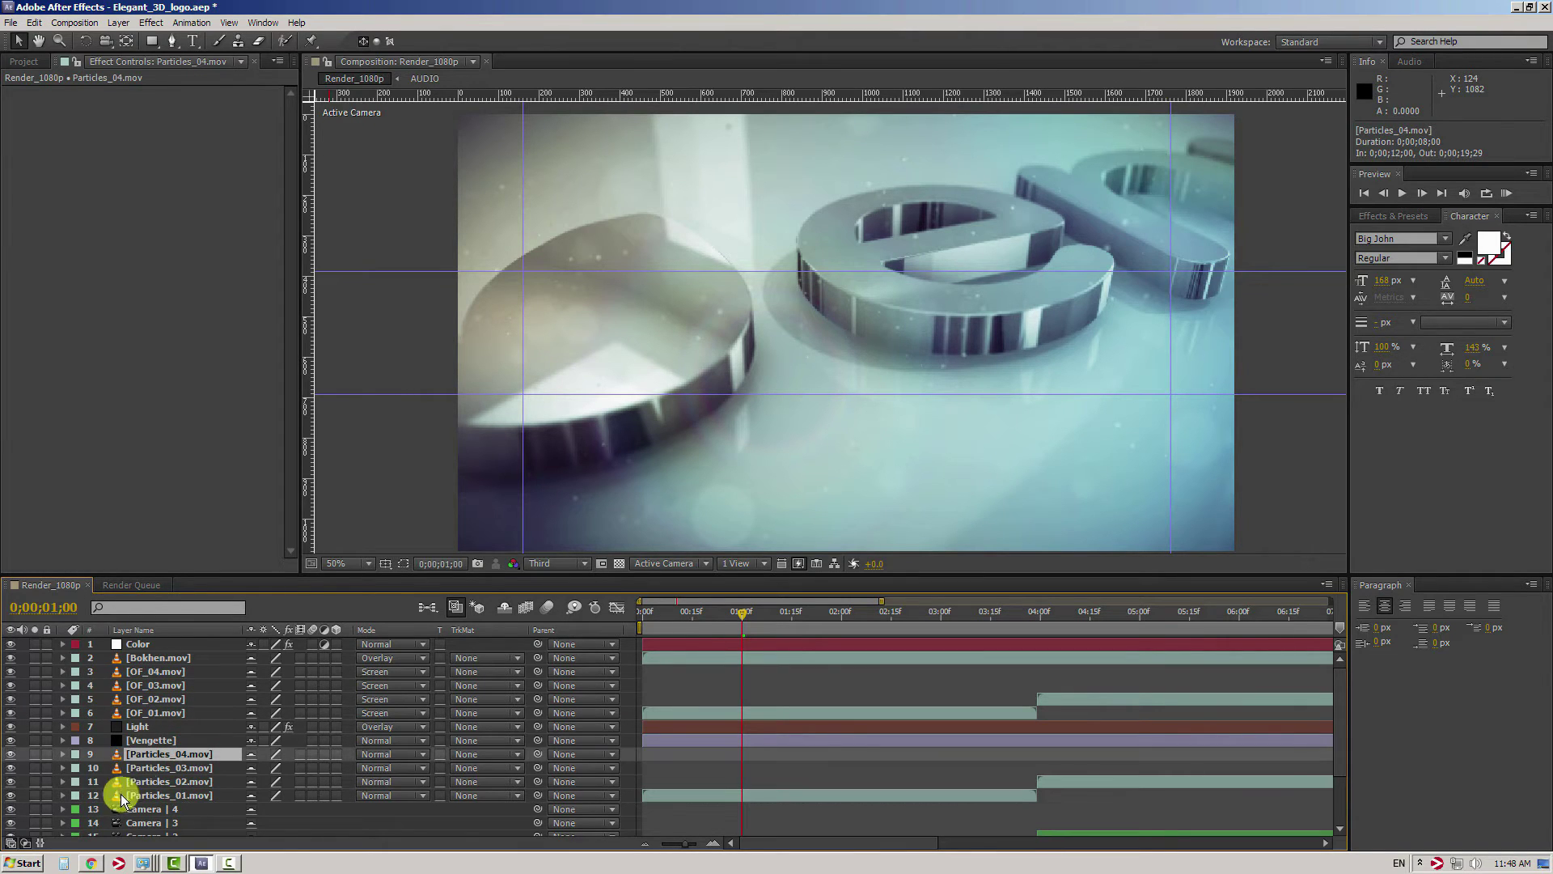
click(11, 774)
drag(10, 765, 11, 754)
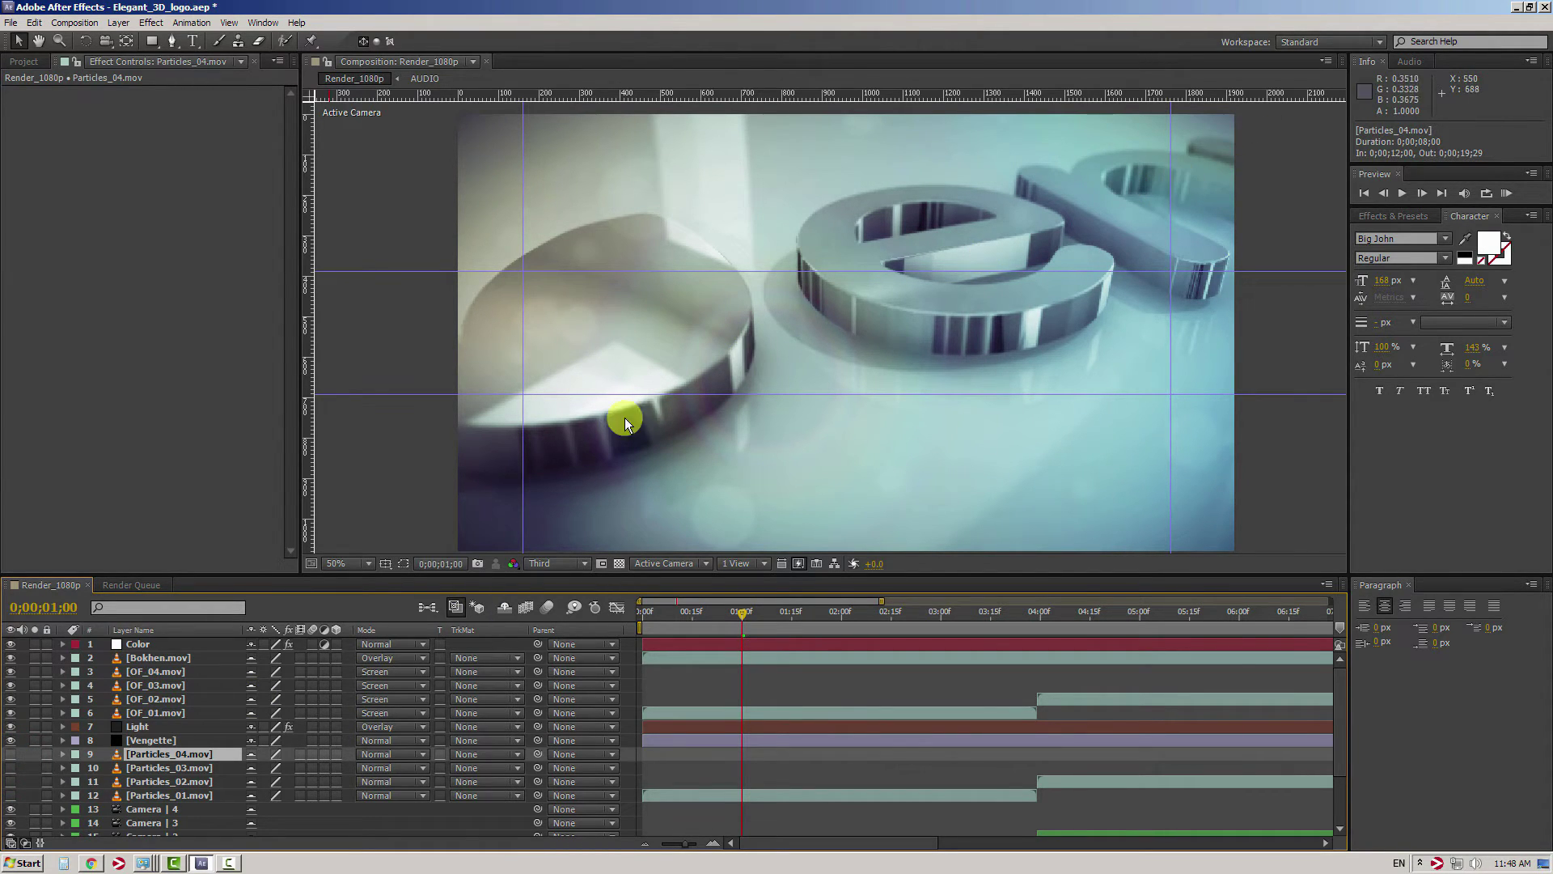
Hide the Vengette, Light and flare overlay layers to expose the bare render
click(151, 741)
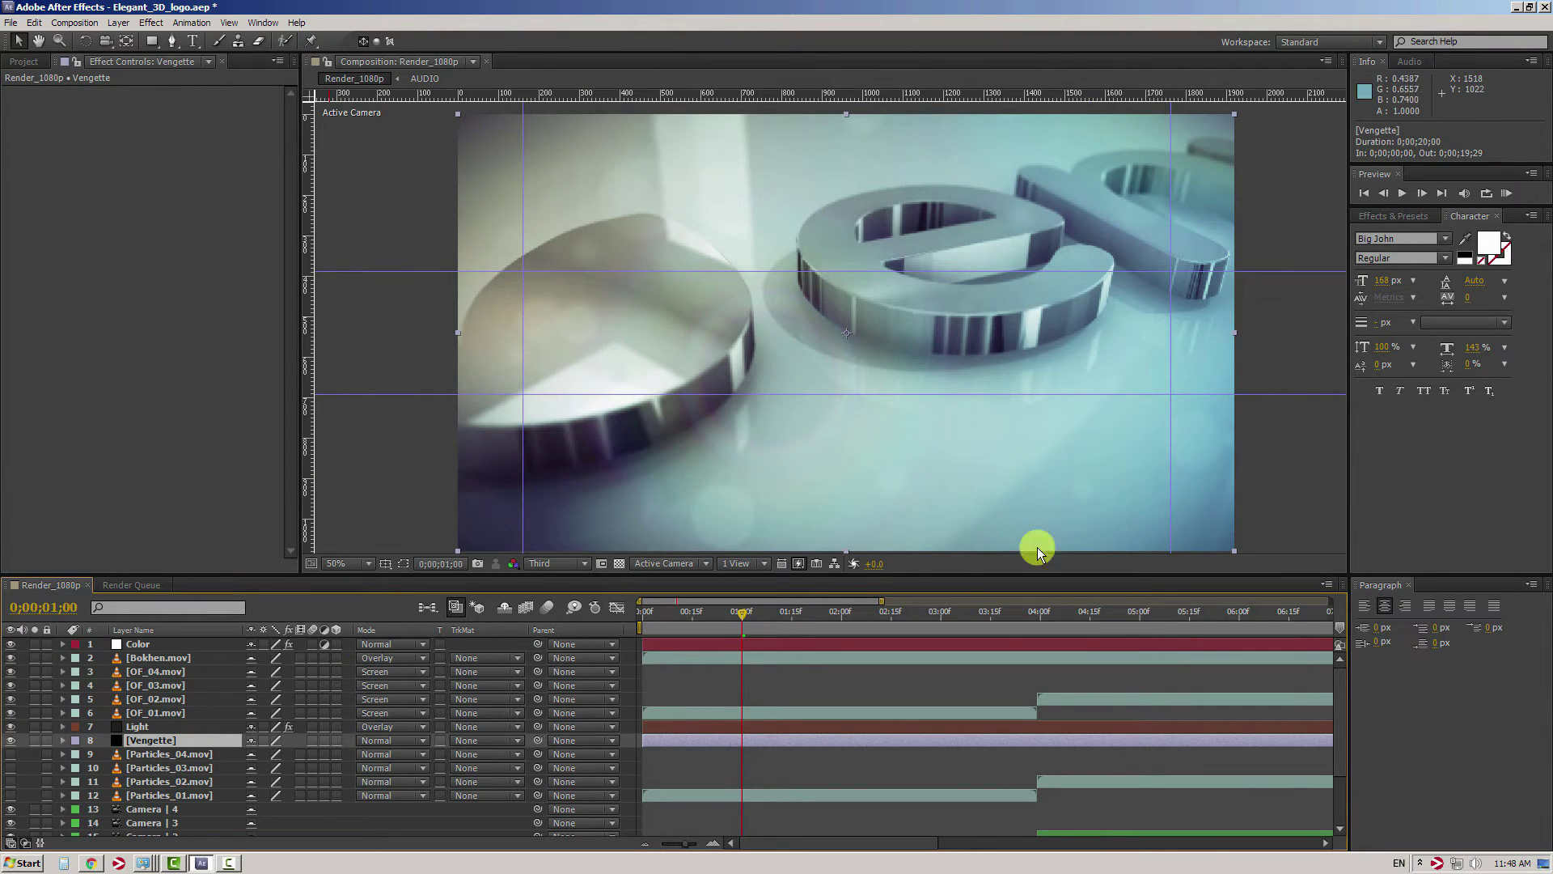
click(10, 740)
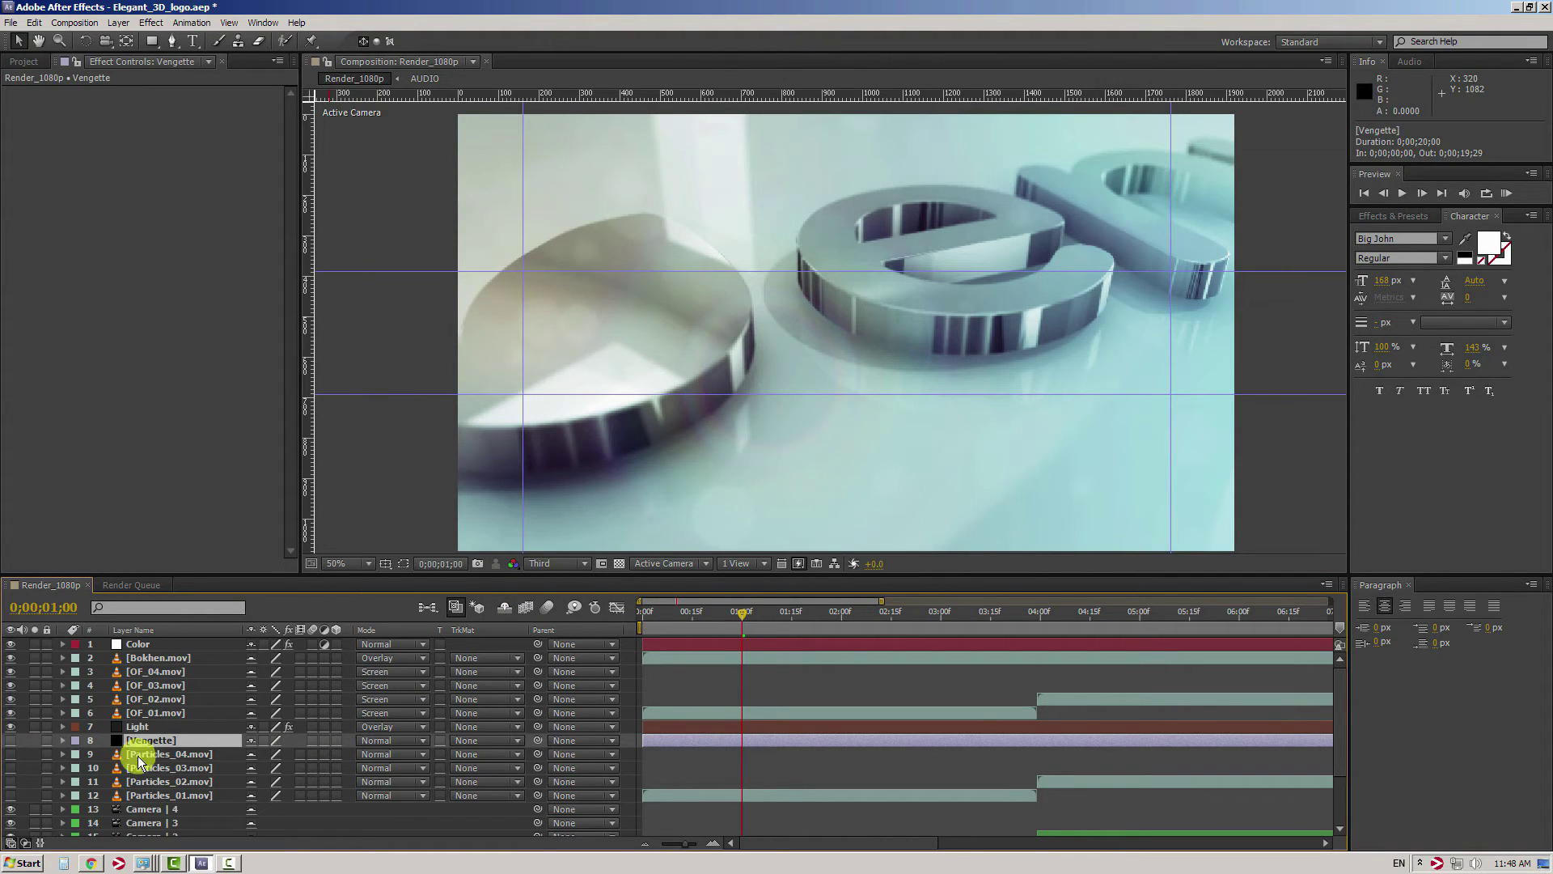
click(137, 726)
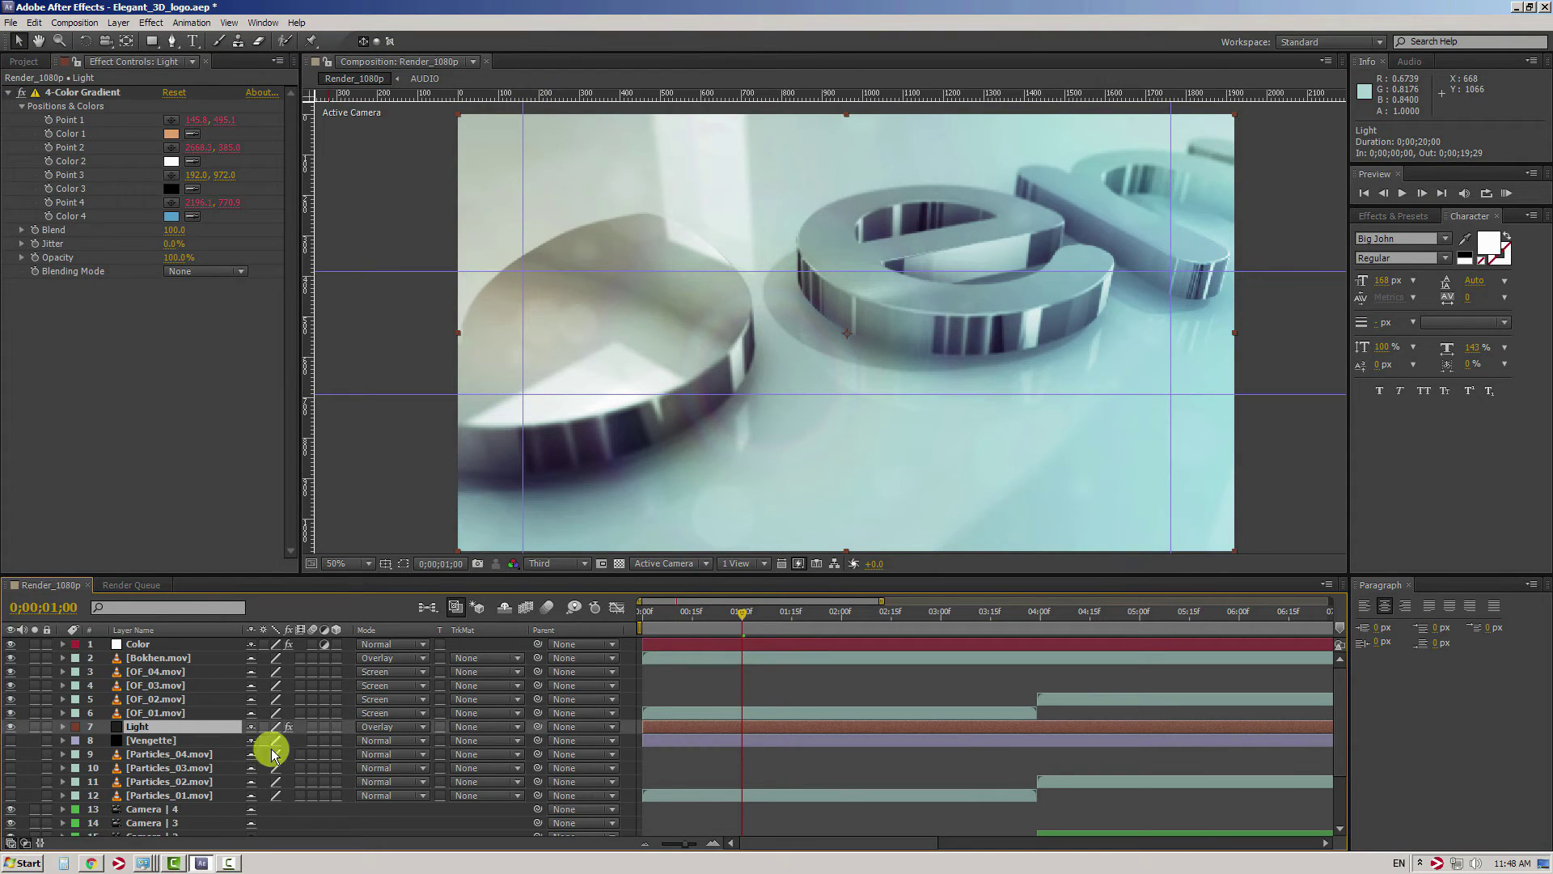
click(11, 726)
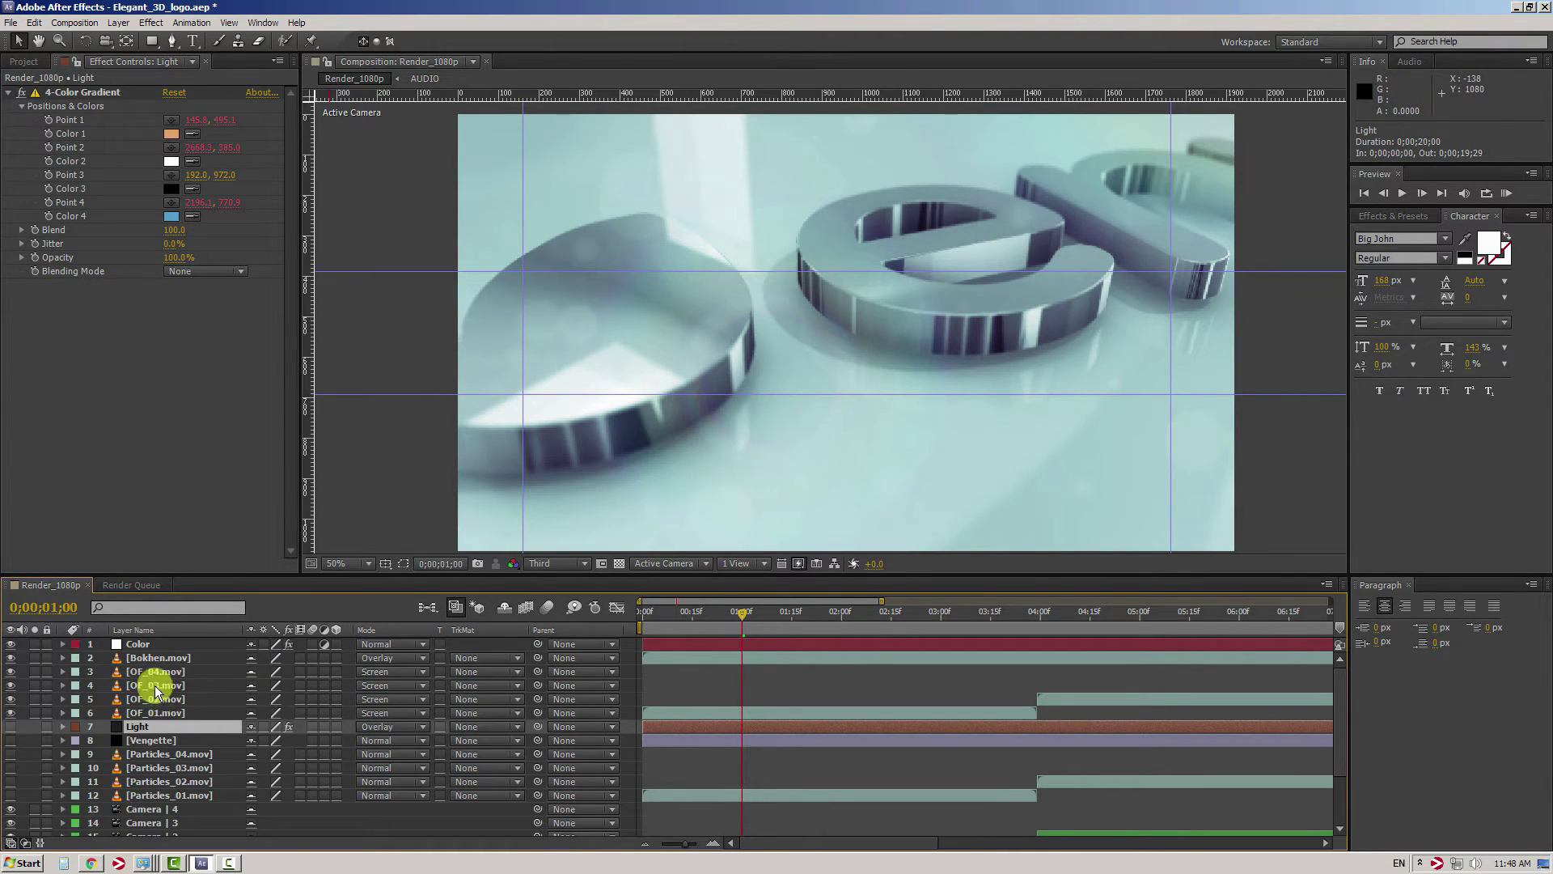
click(10, 701)
drag(10, 687, 13, 664)
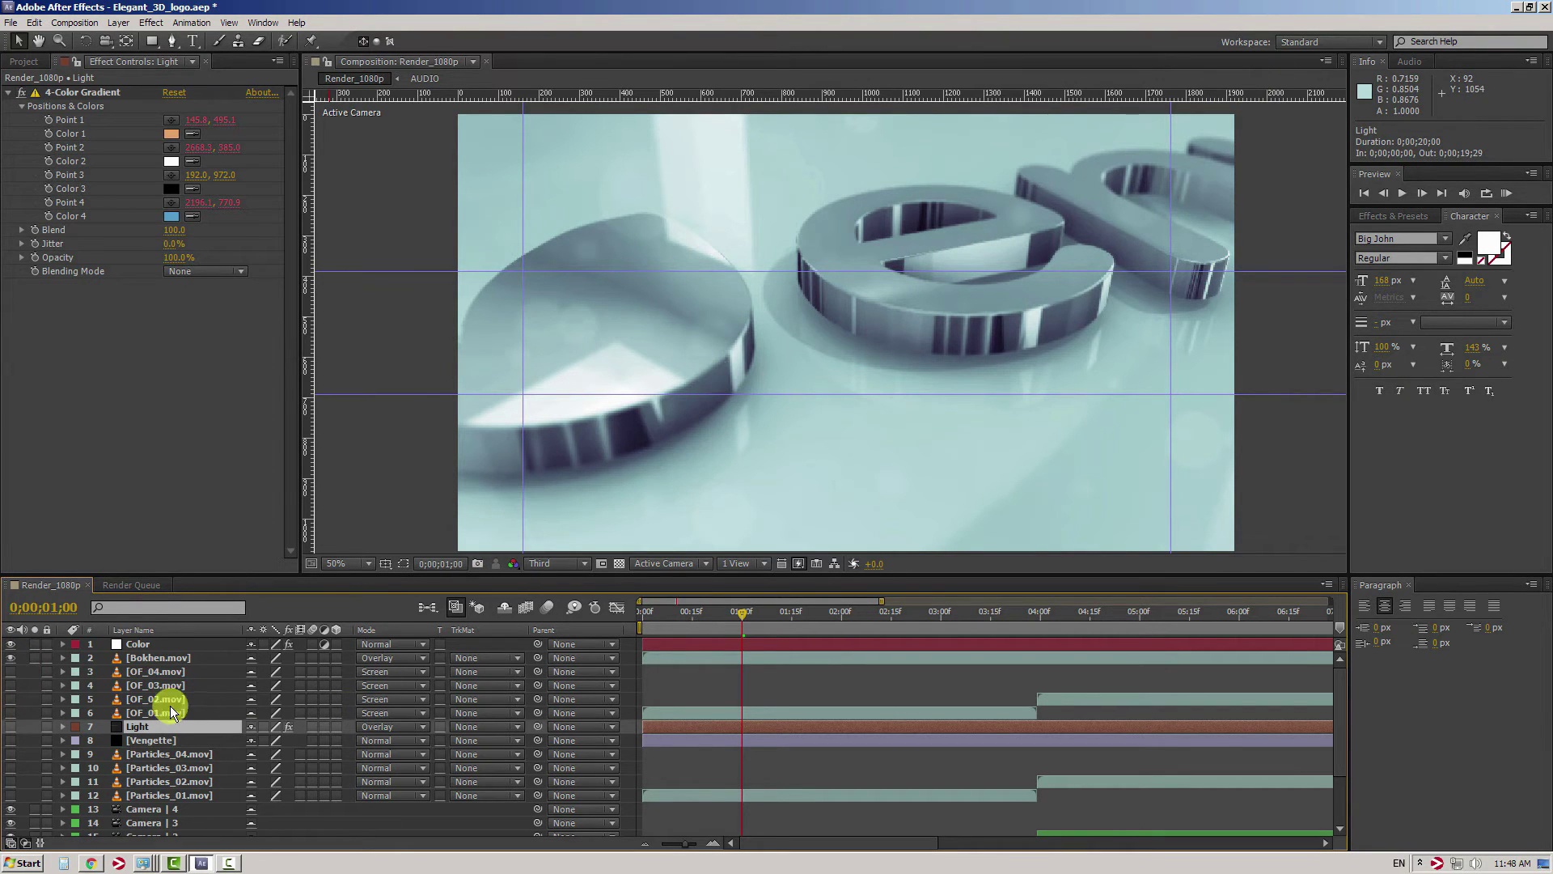
click(155, 658)
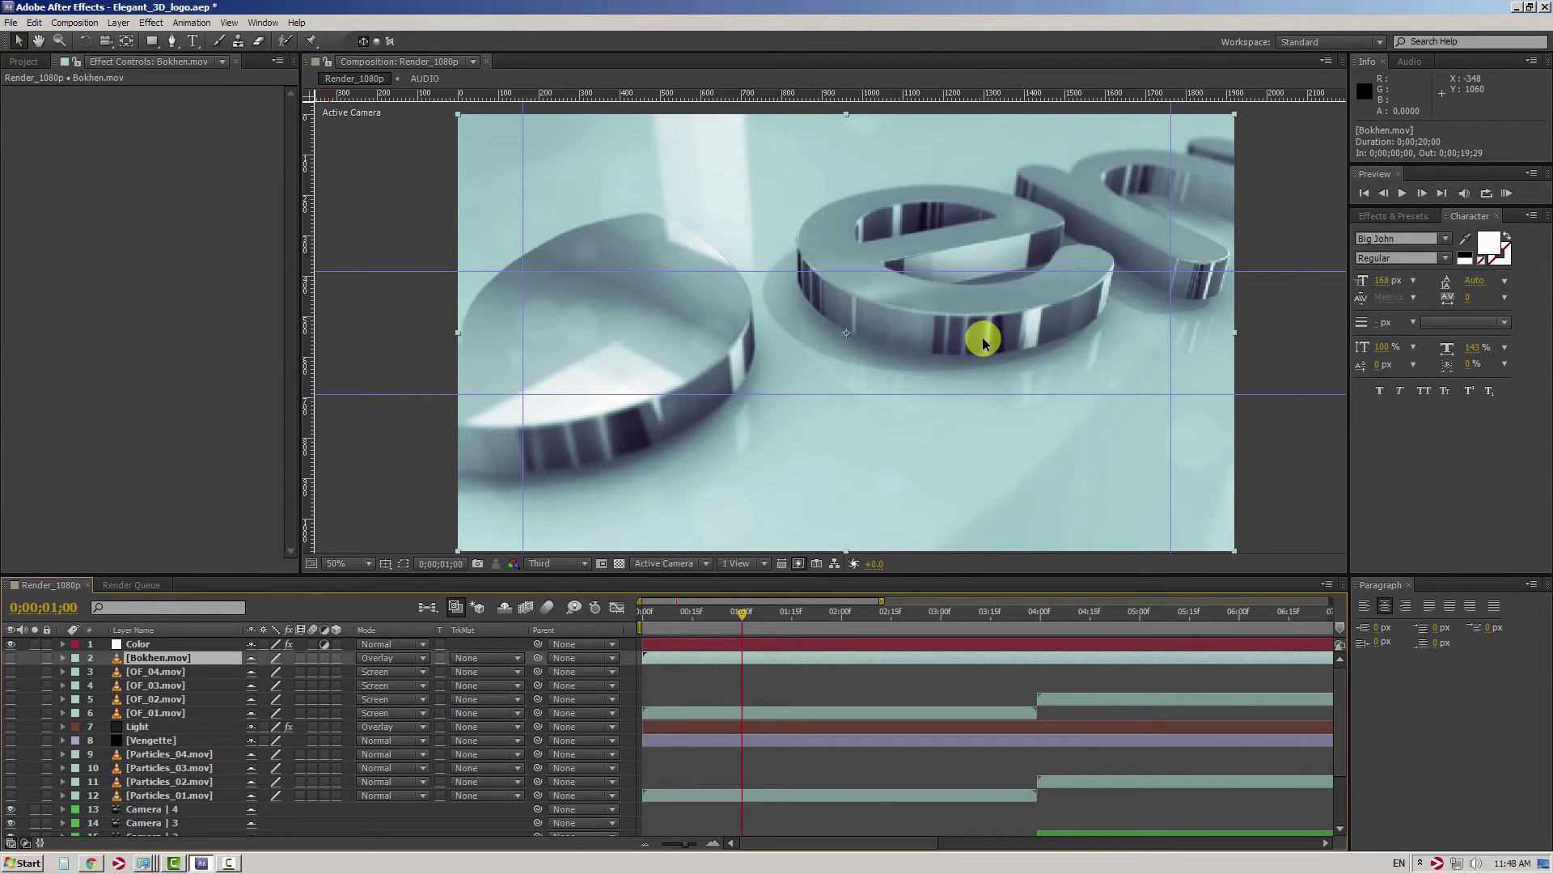
Toggle the Color layer's Curves effect off and on to compare, leaving the grade enabled
click(440, 544)
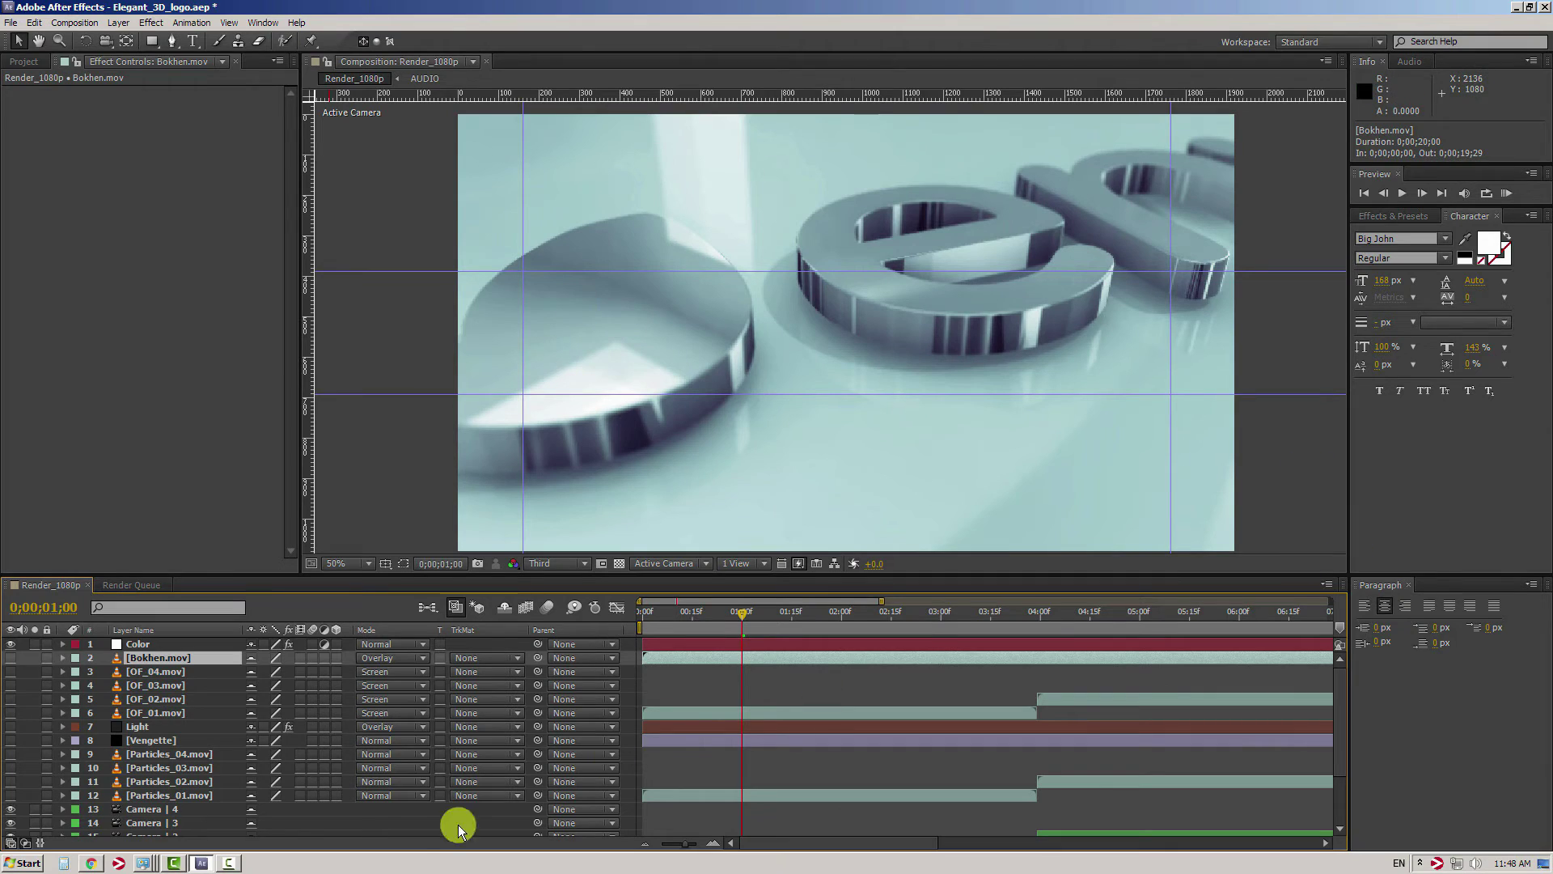
click(141, 644)
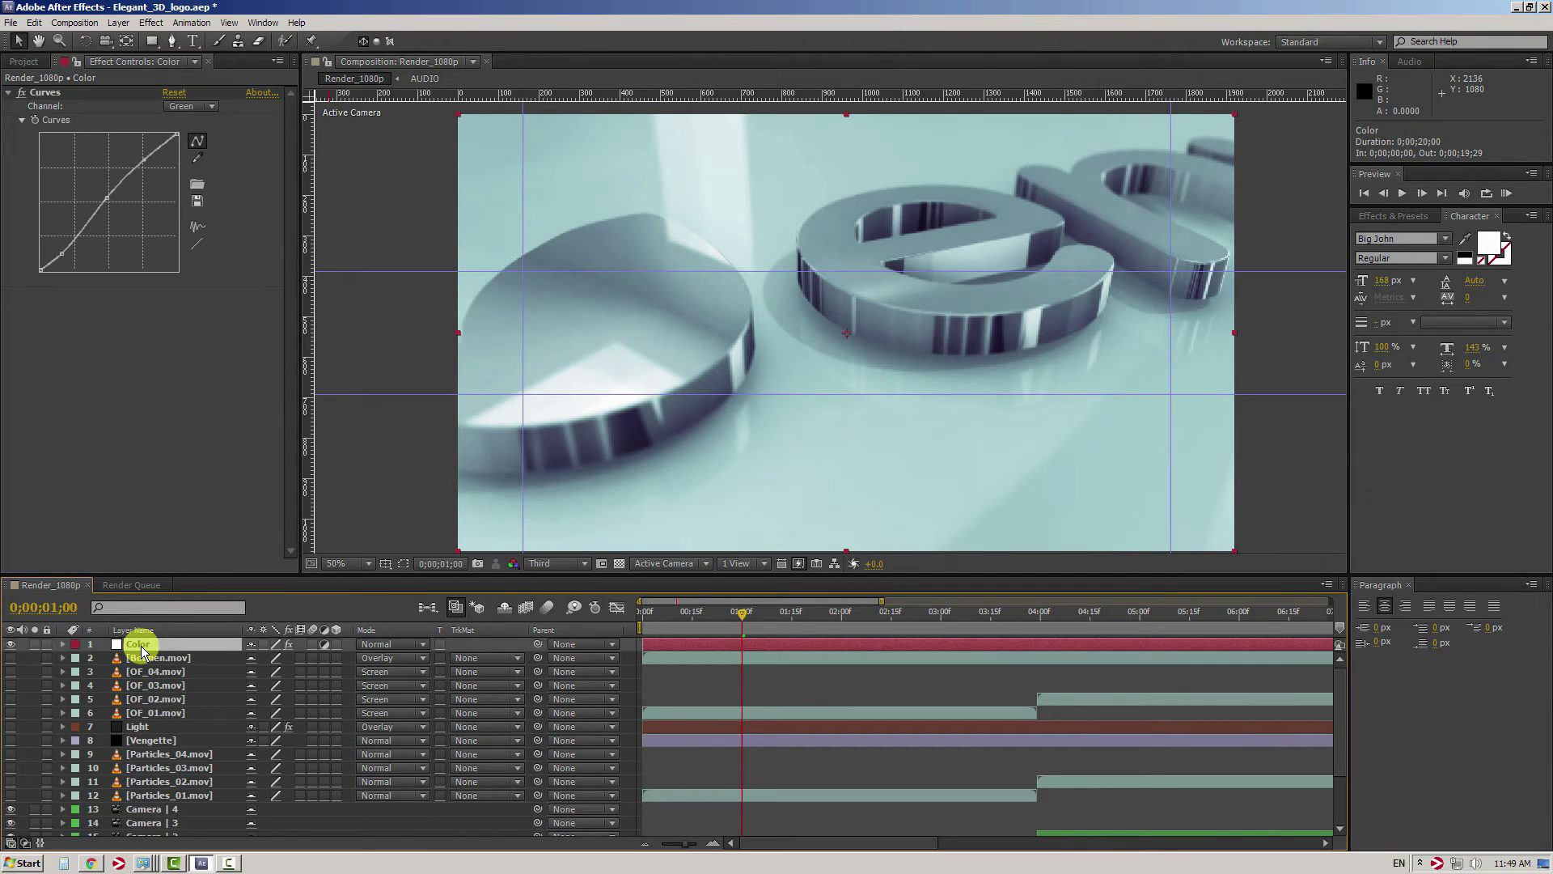
click(23, 93)
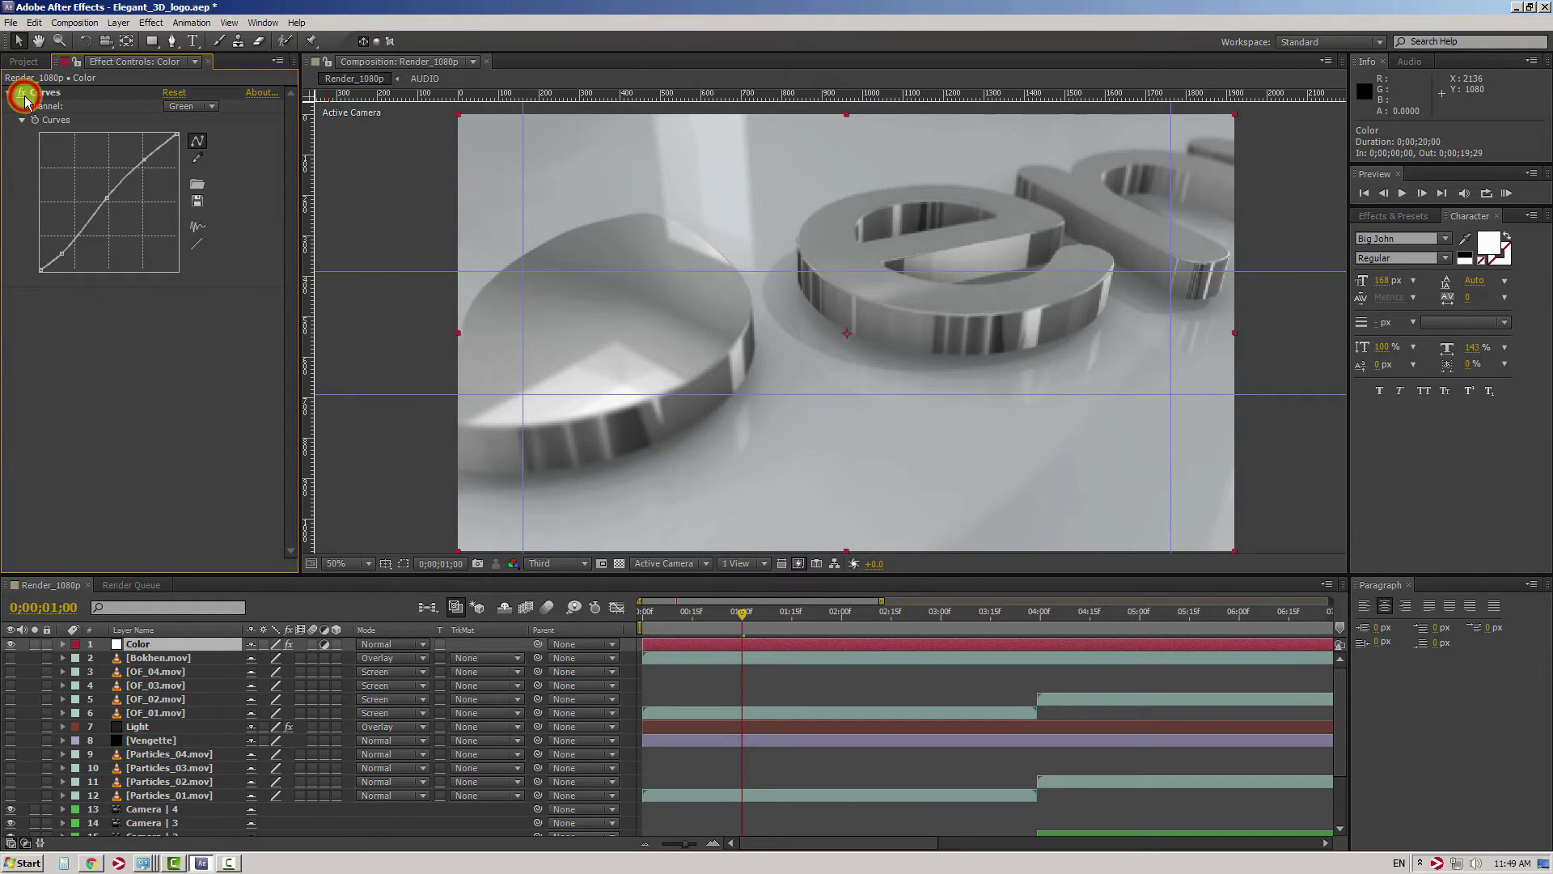
click(23, 95)
click(23, 94)
click(23, 94)
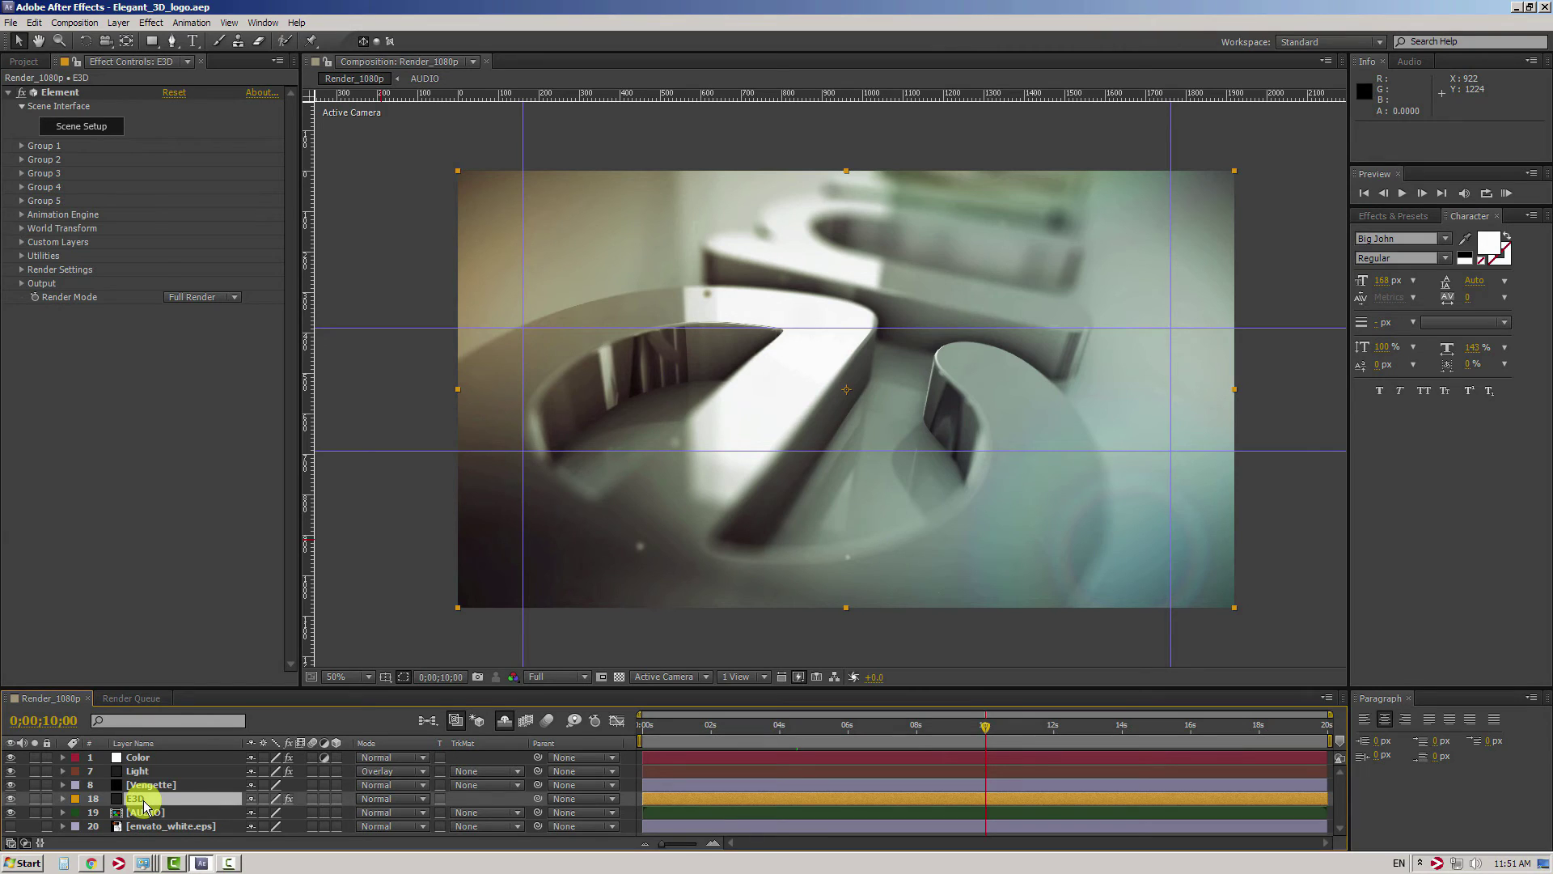
In Element's Scene Setup, set the environment map source to Load from file
click(61, 64)
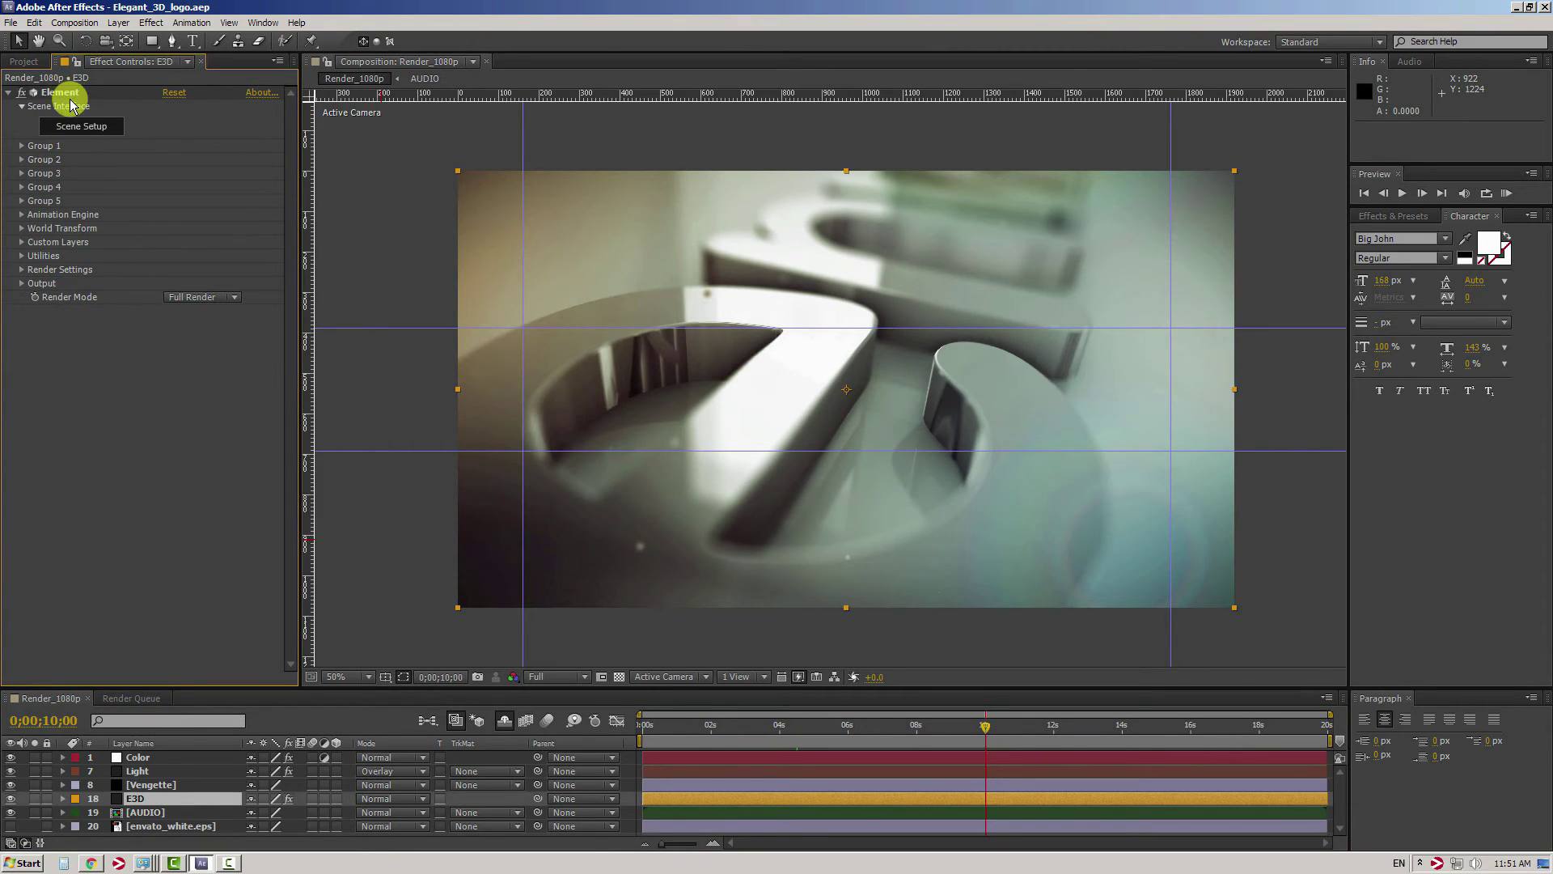
click(62, 92)
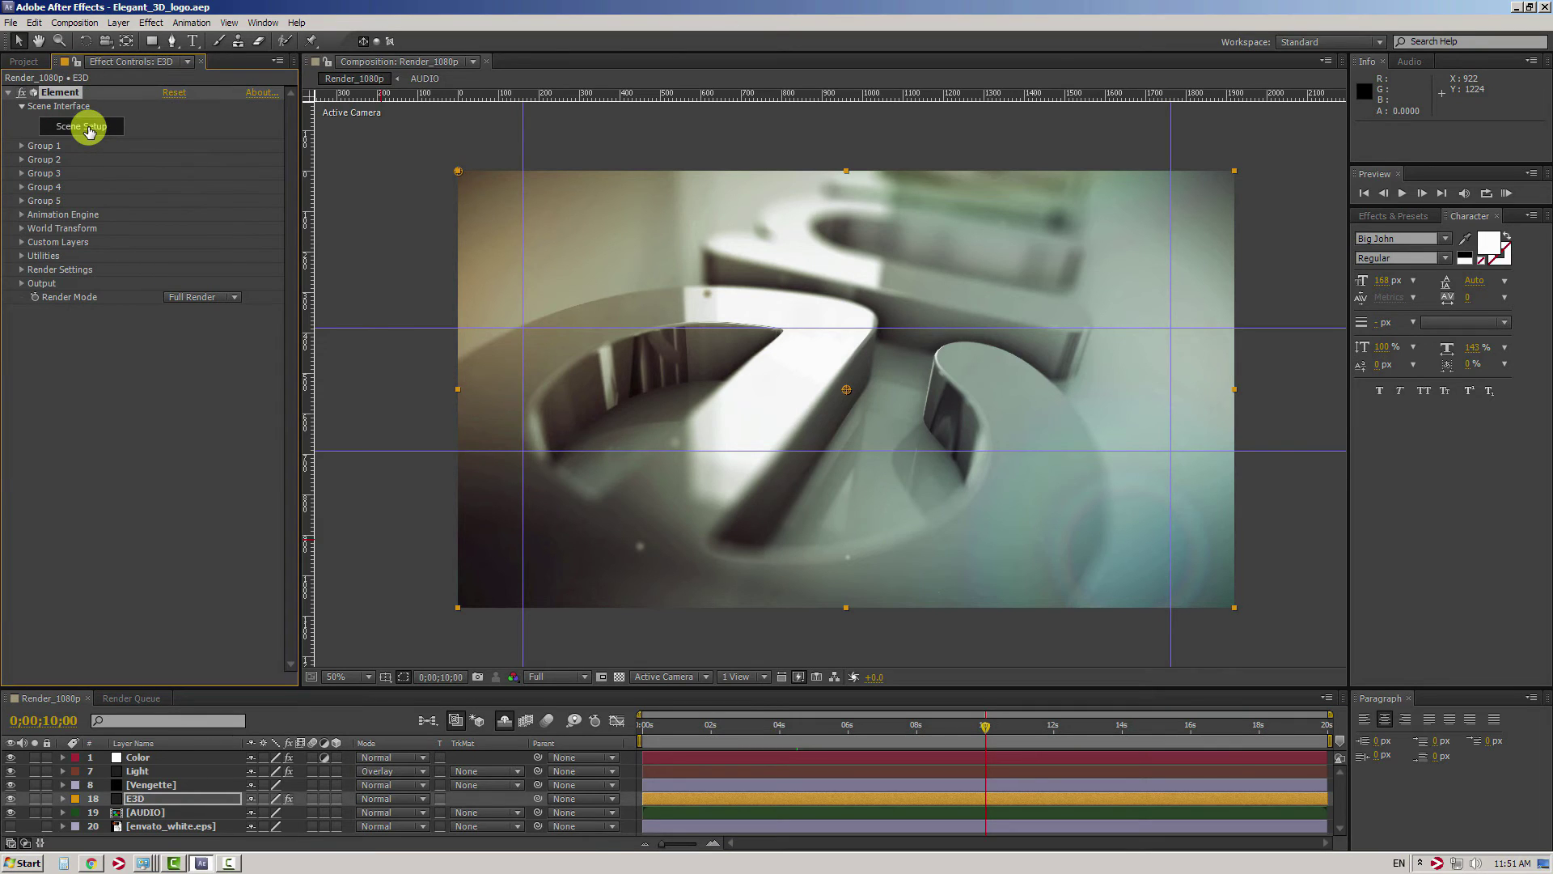
click(88, 130)
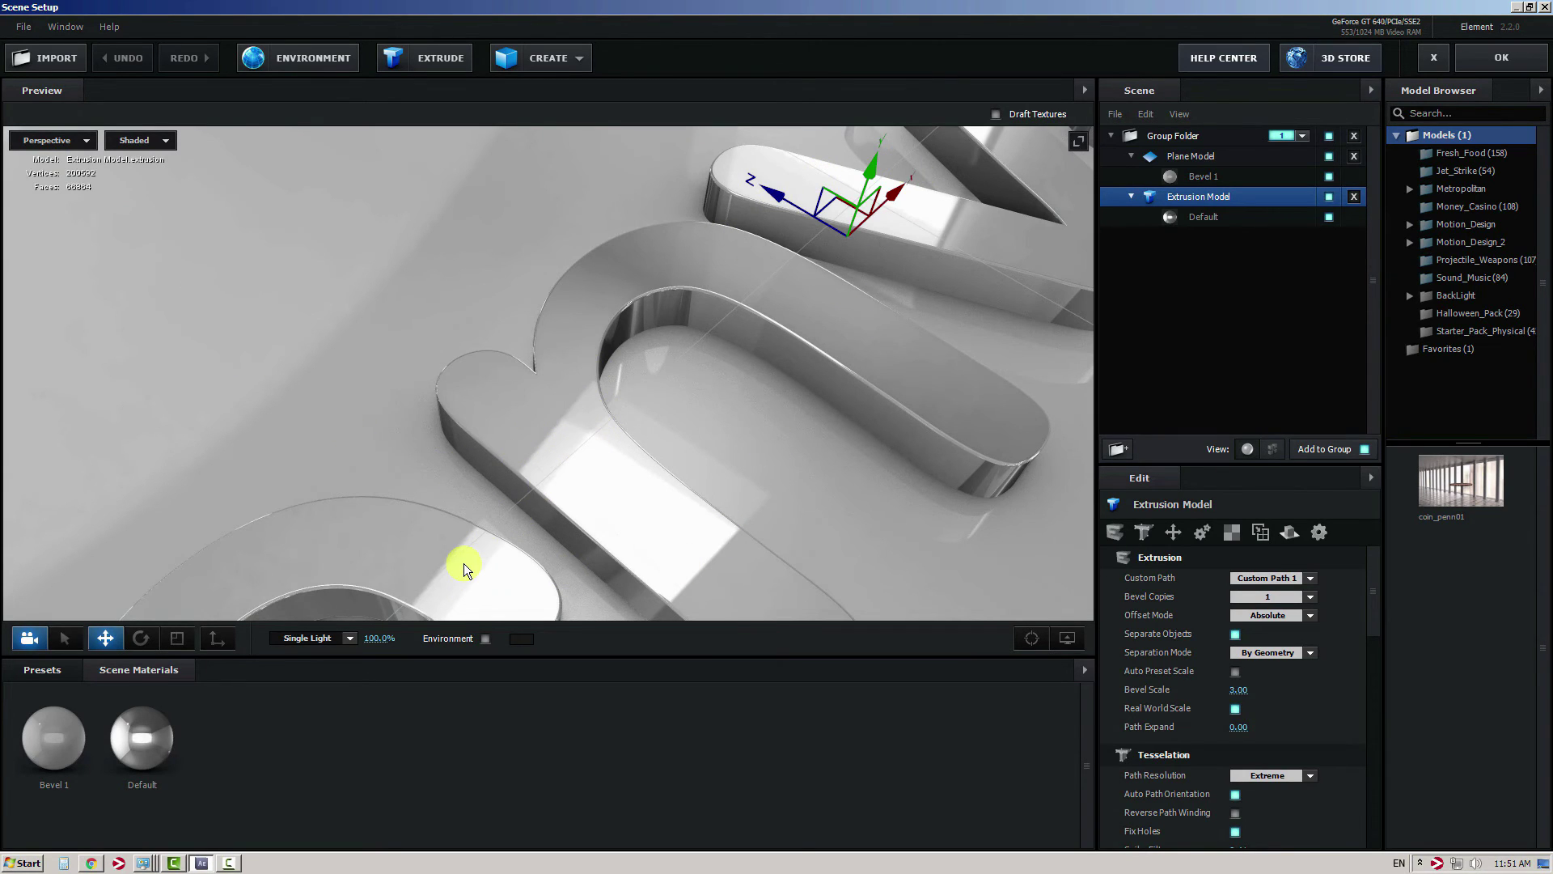
click(323, 62)
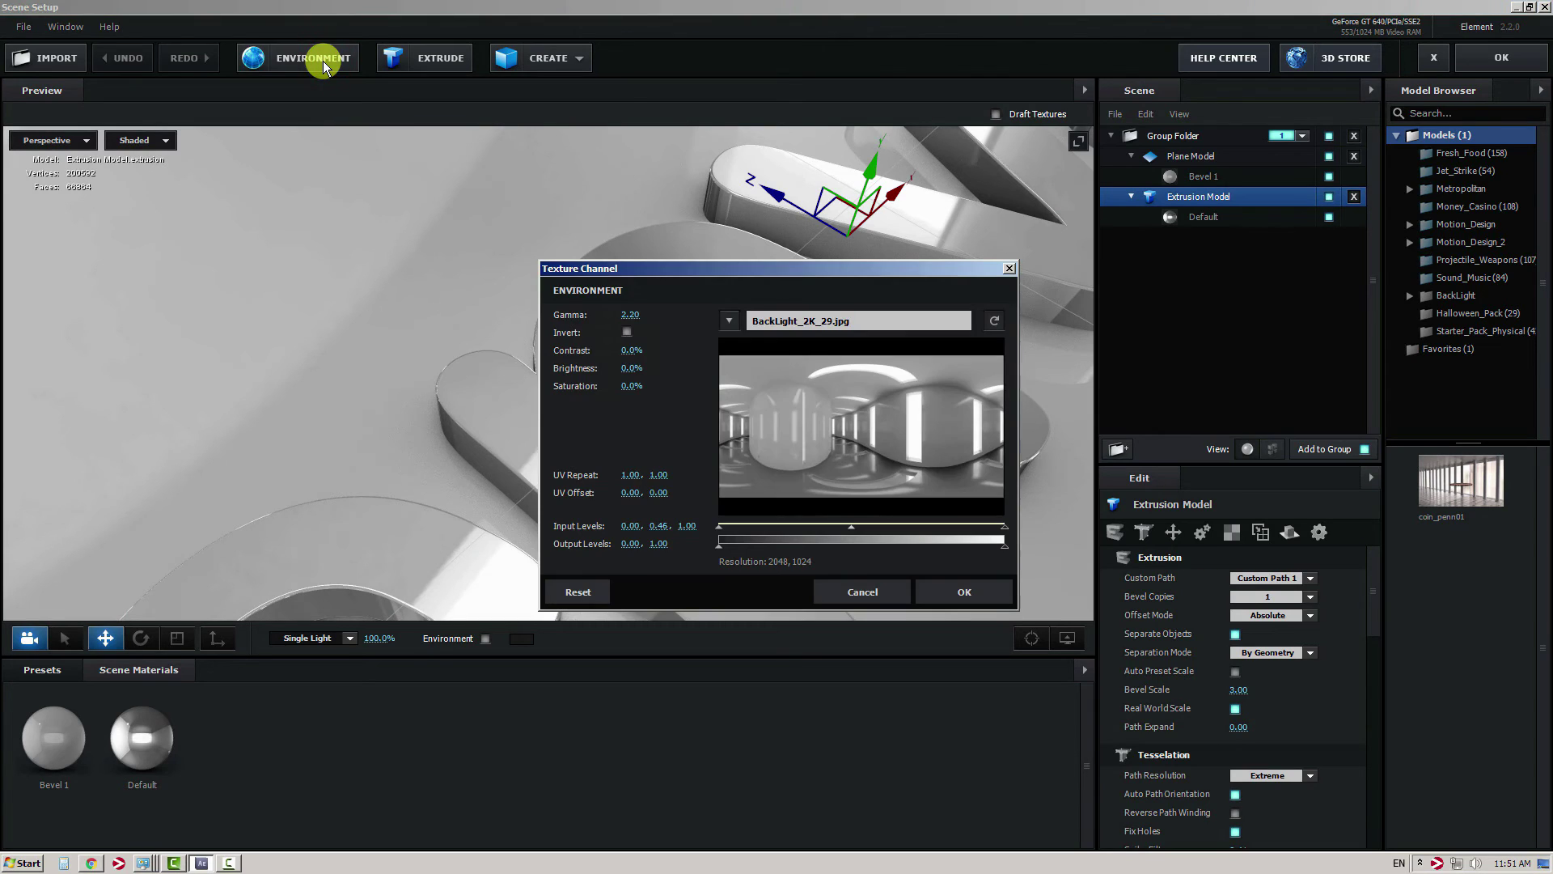
click(729, 324)
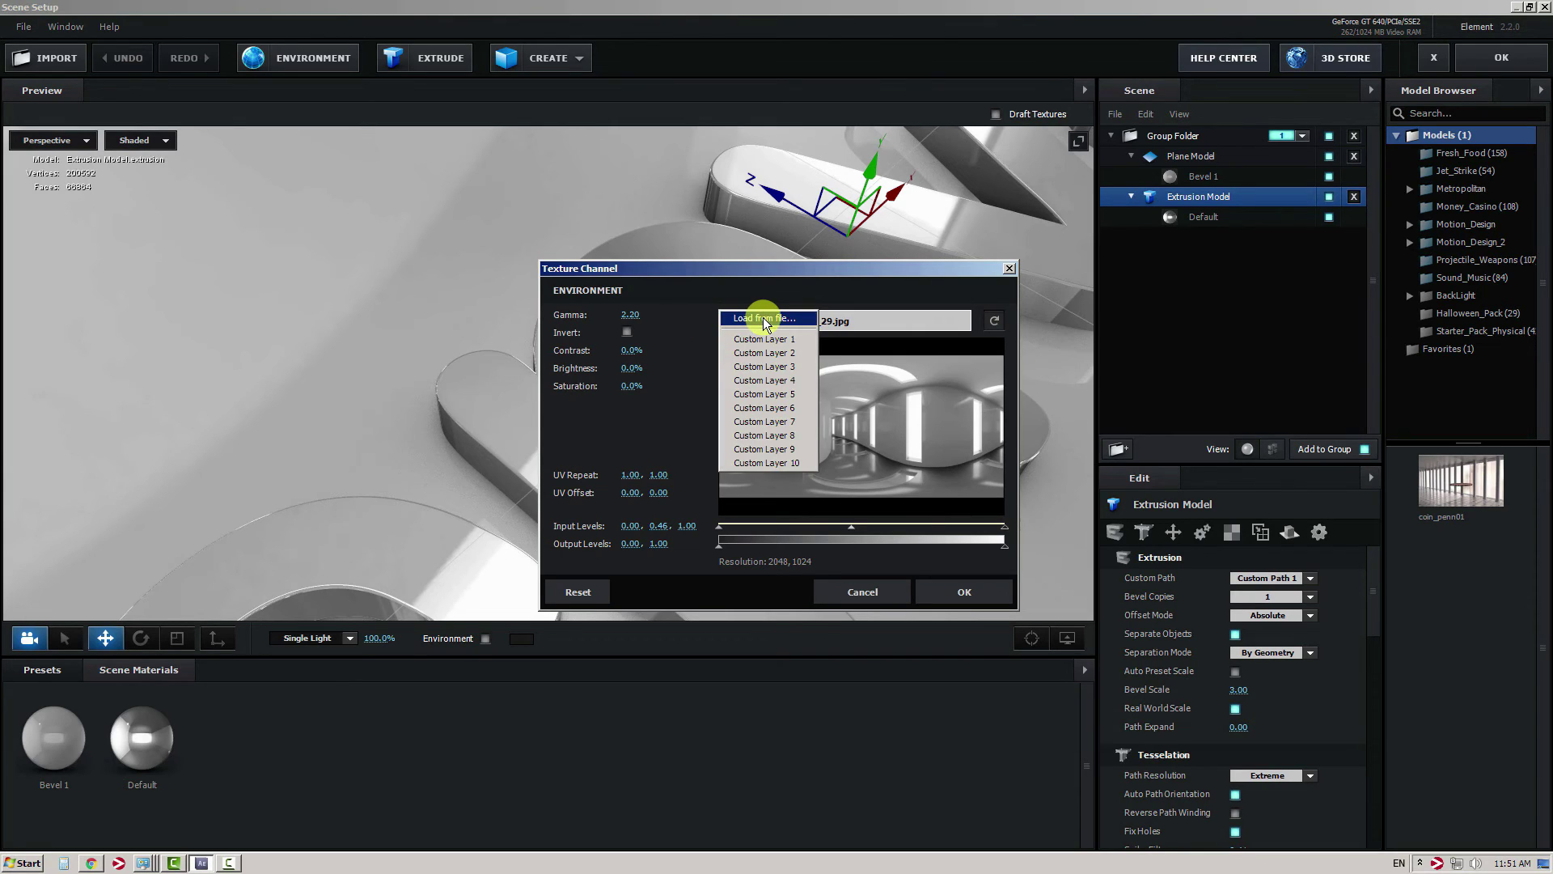
click(766, 318)
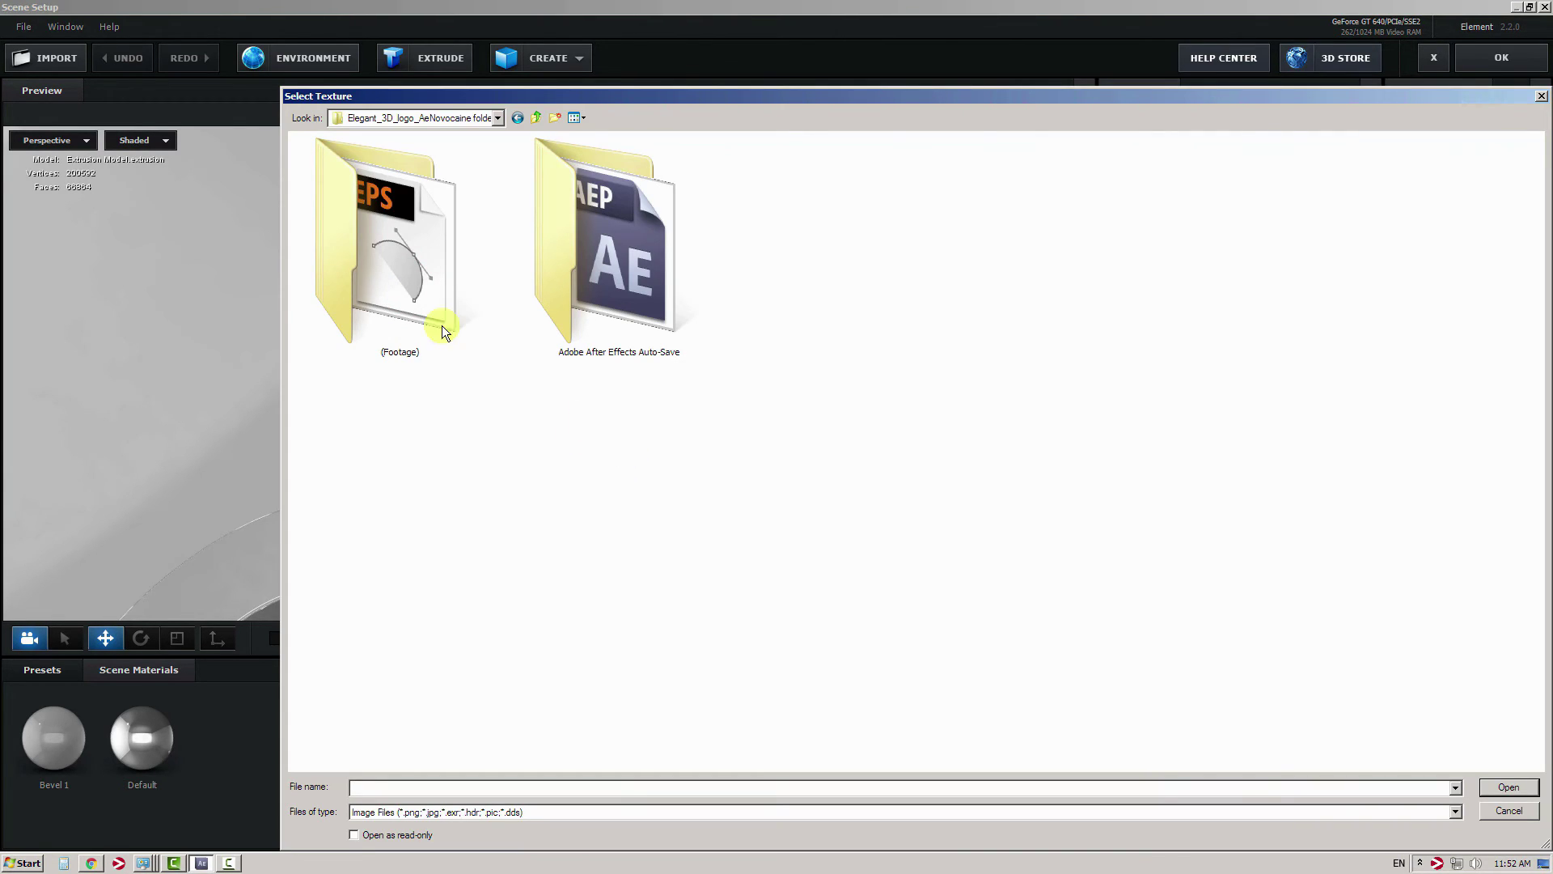
Load 3D_Assets/envirpoment.jpg as the environment map with Input Levels midtones at 0.28
double_click(400, 291)
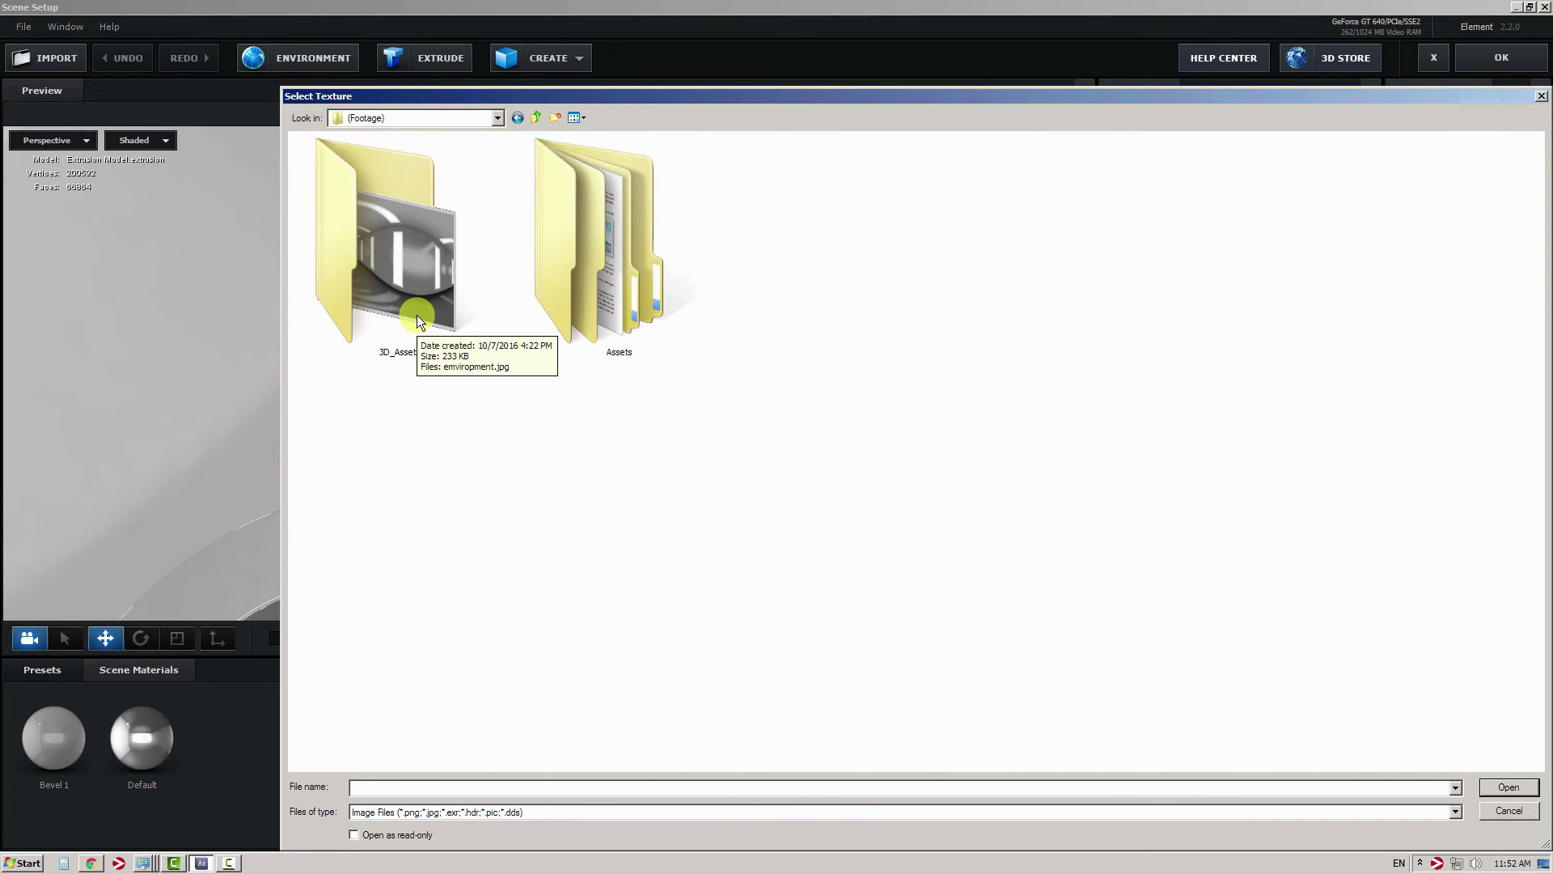
click(415, 278)
double_click(415, 278)
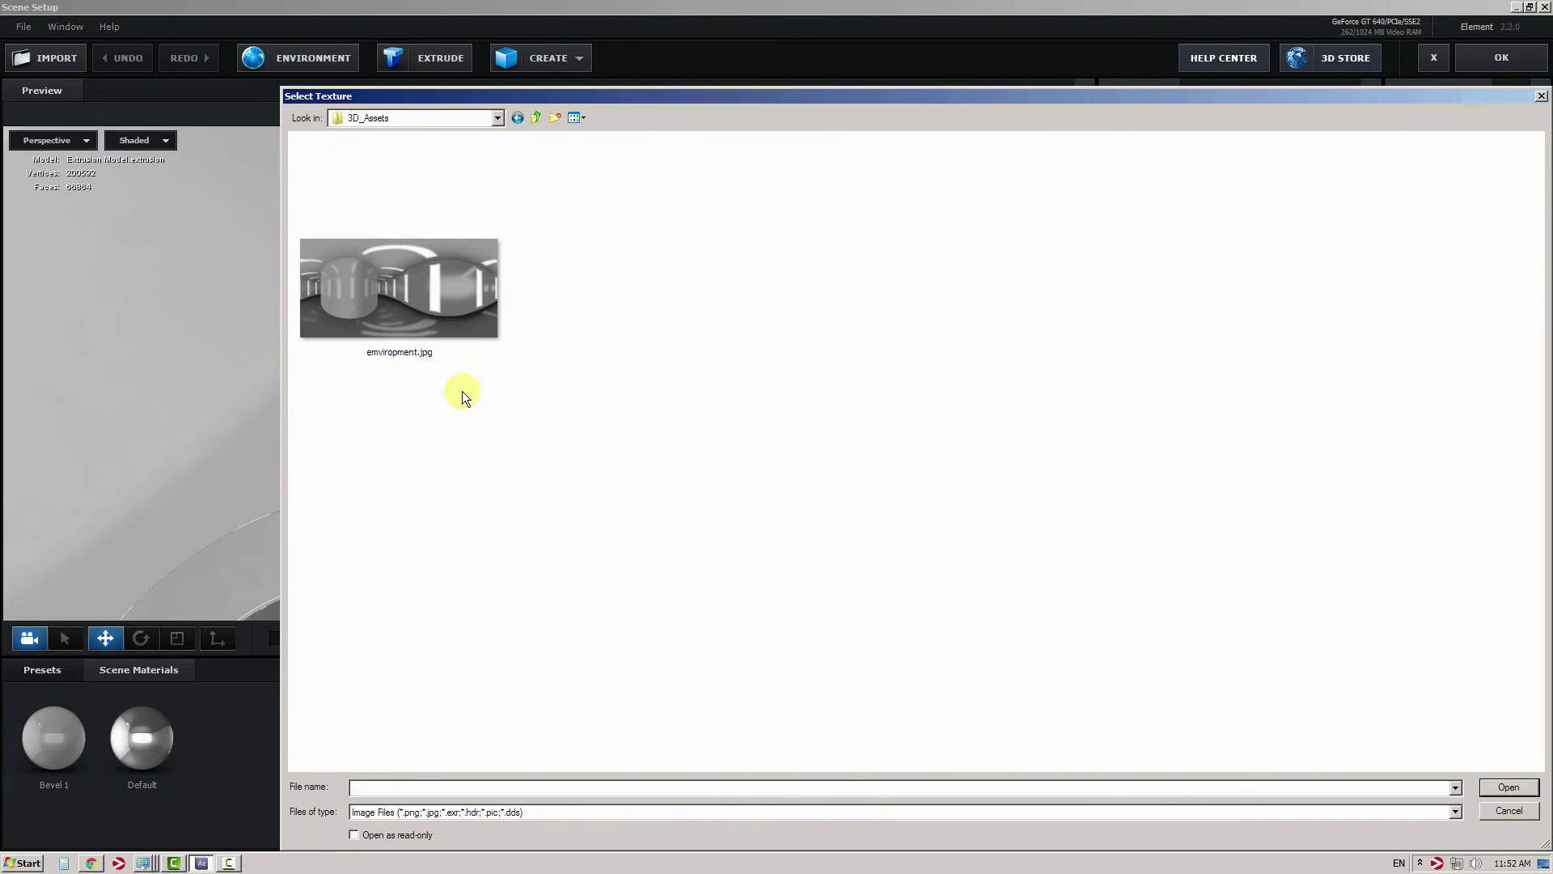
click(410, 323)
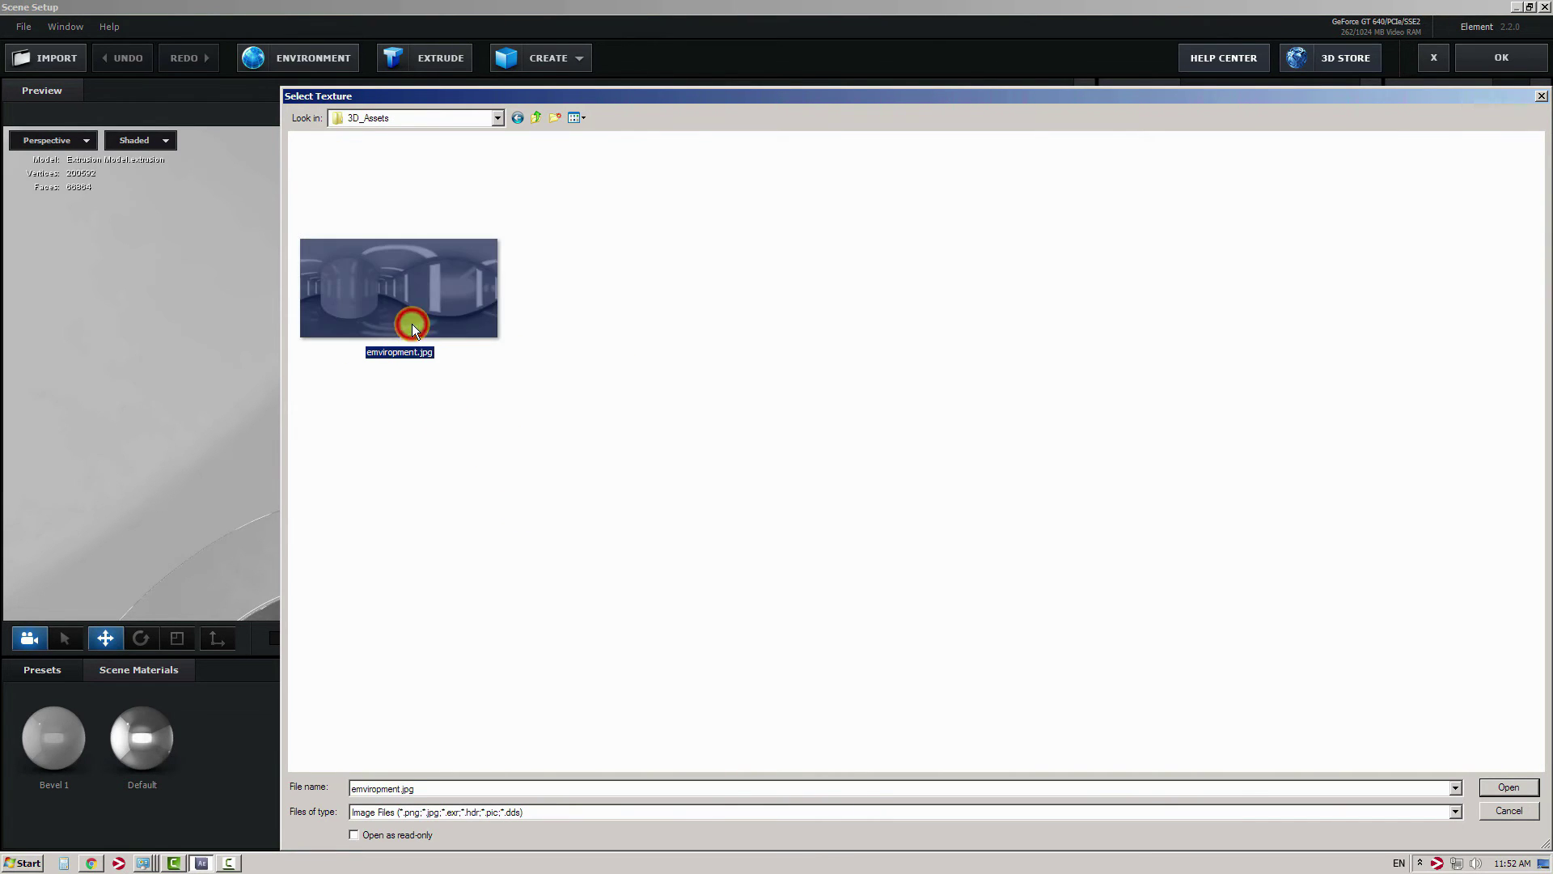
click(1506, 789)
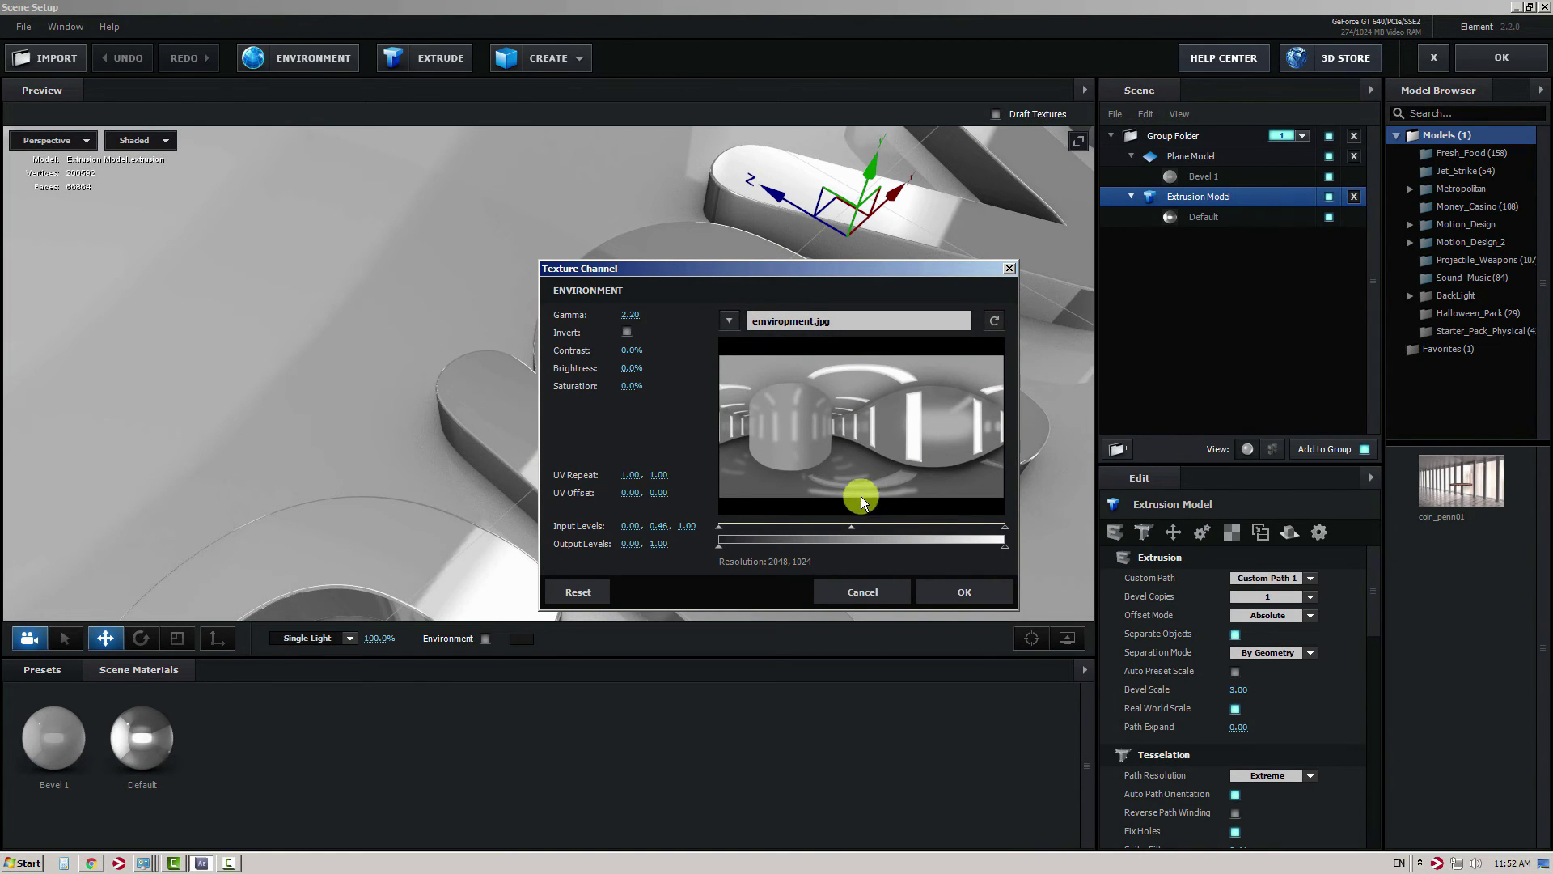
mouse_move(848, 527)
mouse_down()
mouse_move(799, 527)
mouse_move(870, 531)
mouse_move(849, 540)
mouse_up()
click(977, 595)
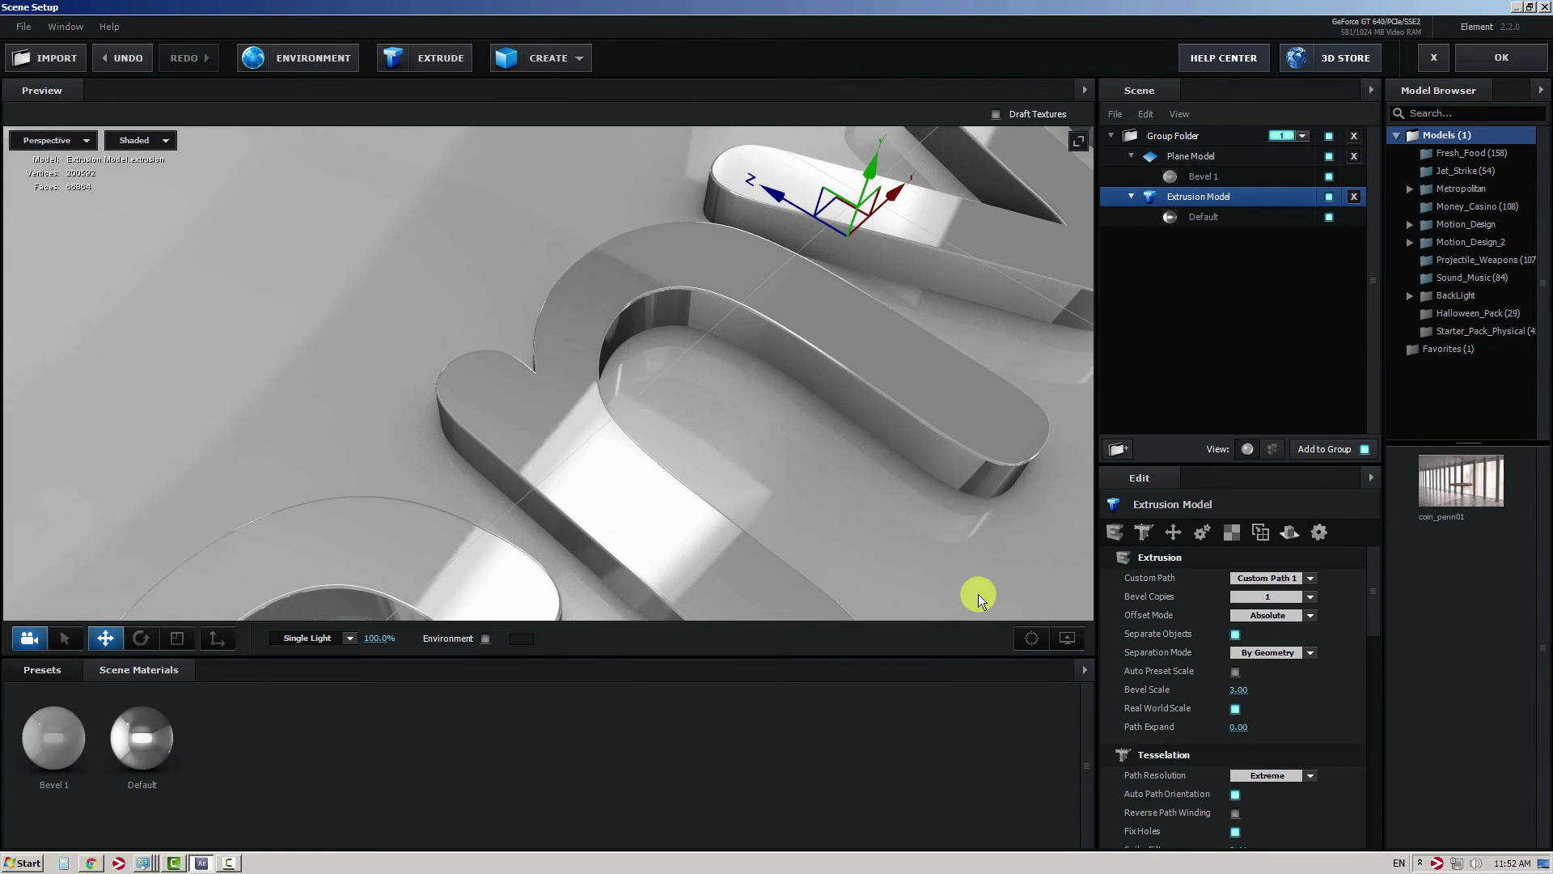
Apply the Scene Setup, open Render_1080p, and stretch its work area across all 20 seconds
click(1519, 68)
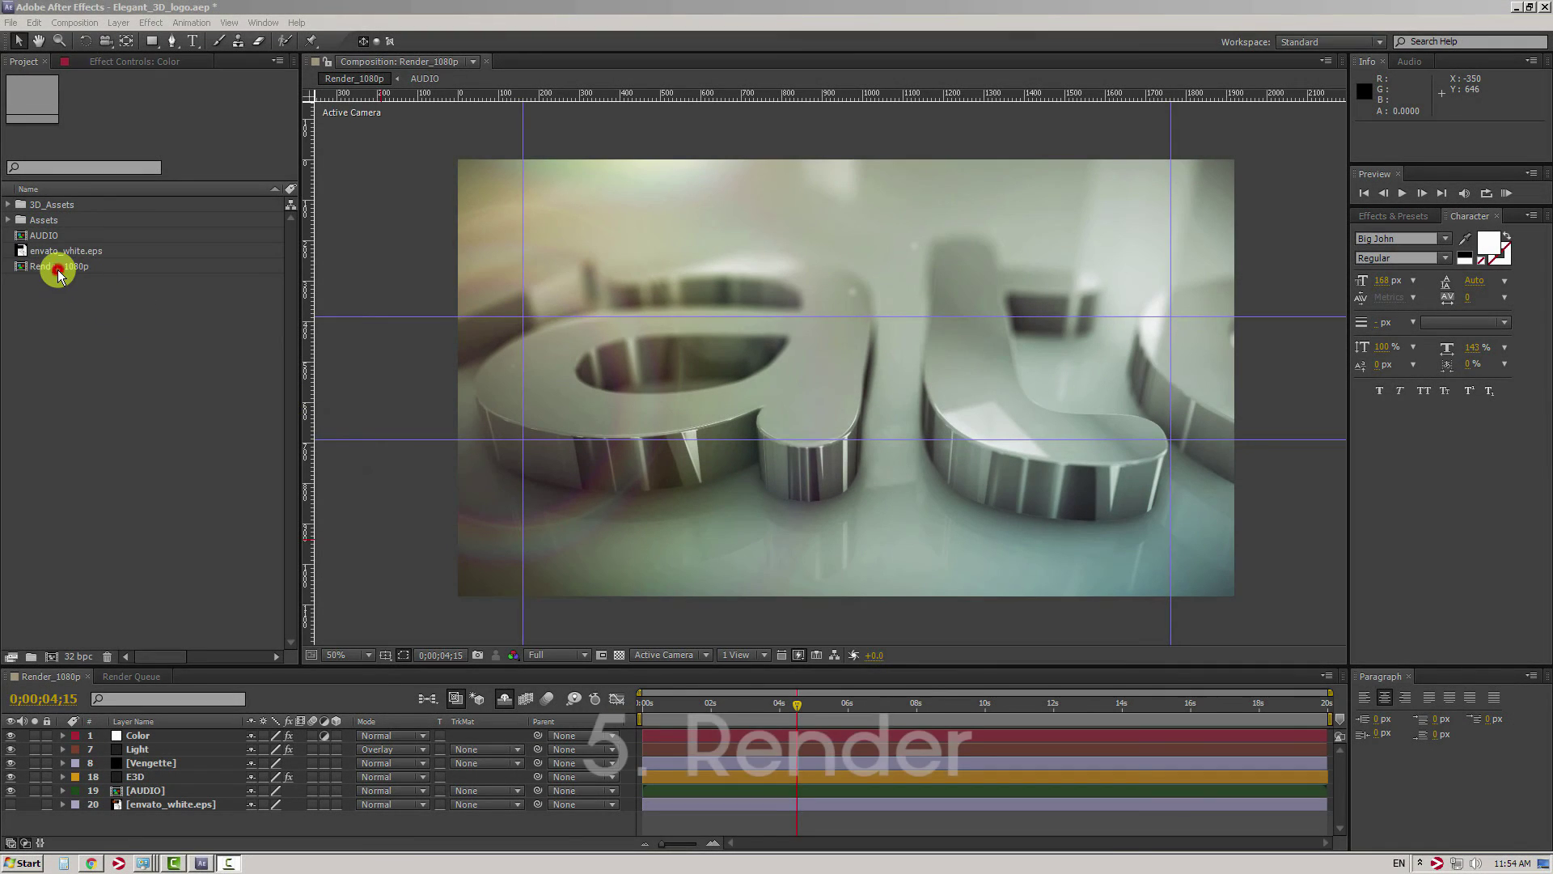
click(59, 273)
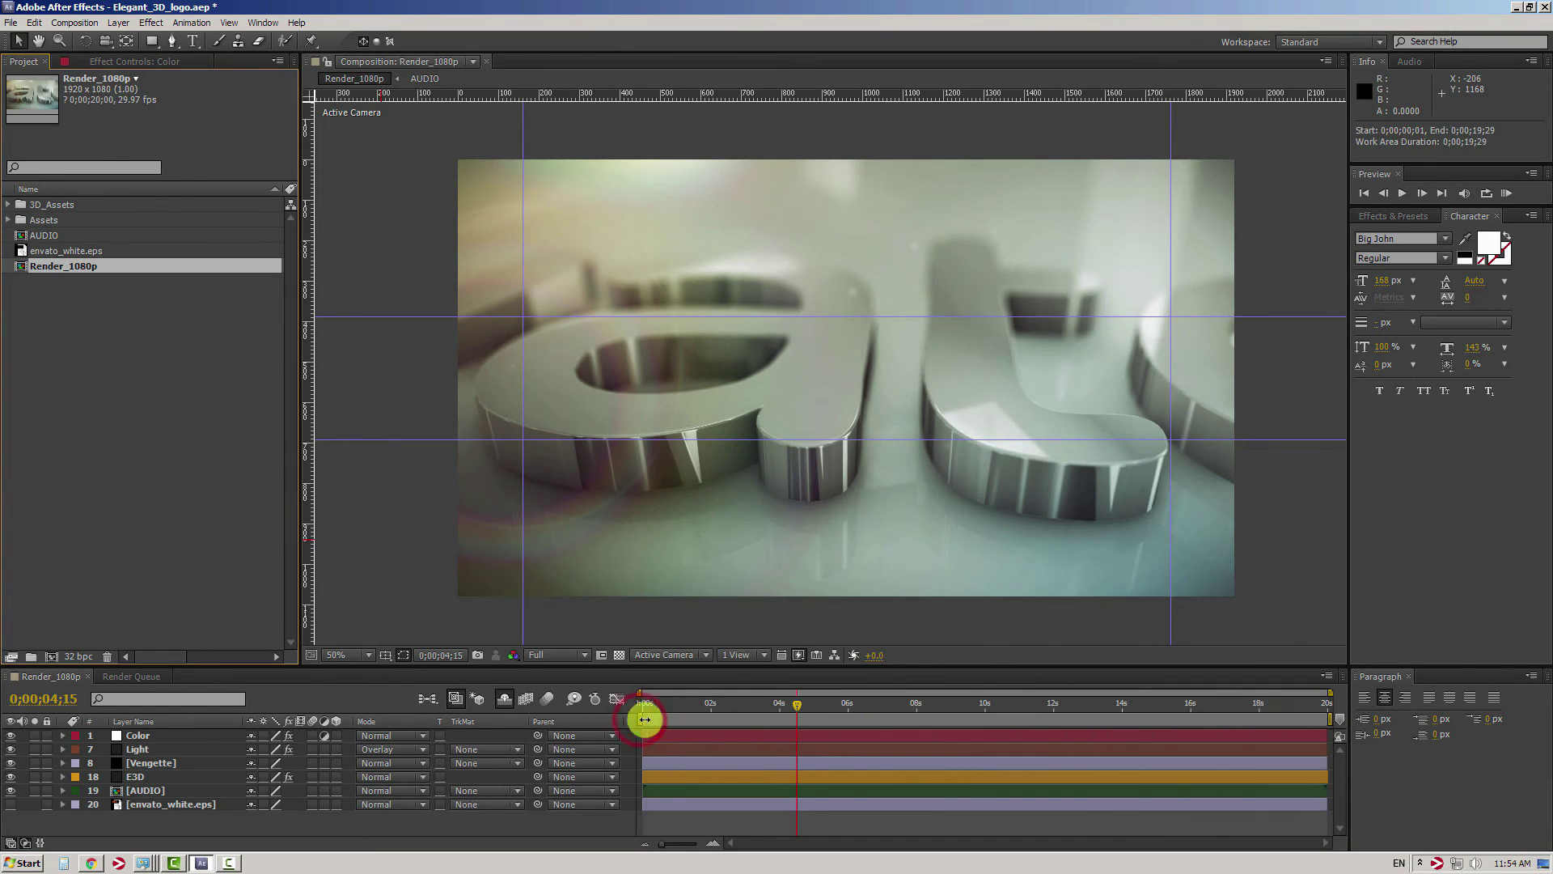
mouse_move(640, 719)
mouse_down()
mouse_move(971, 718)
mouse_move(640, 719)
mouse_up()
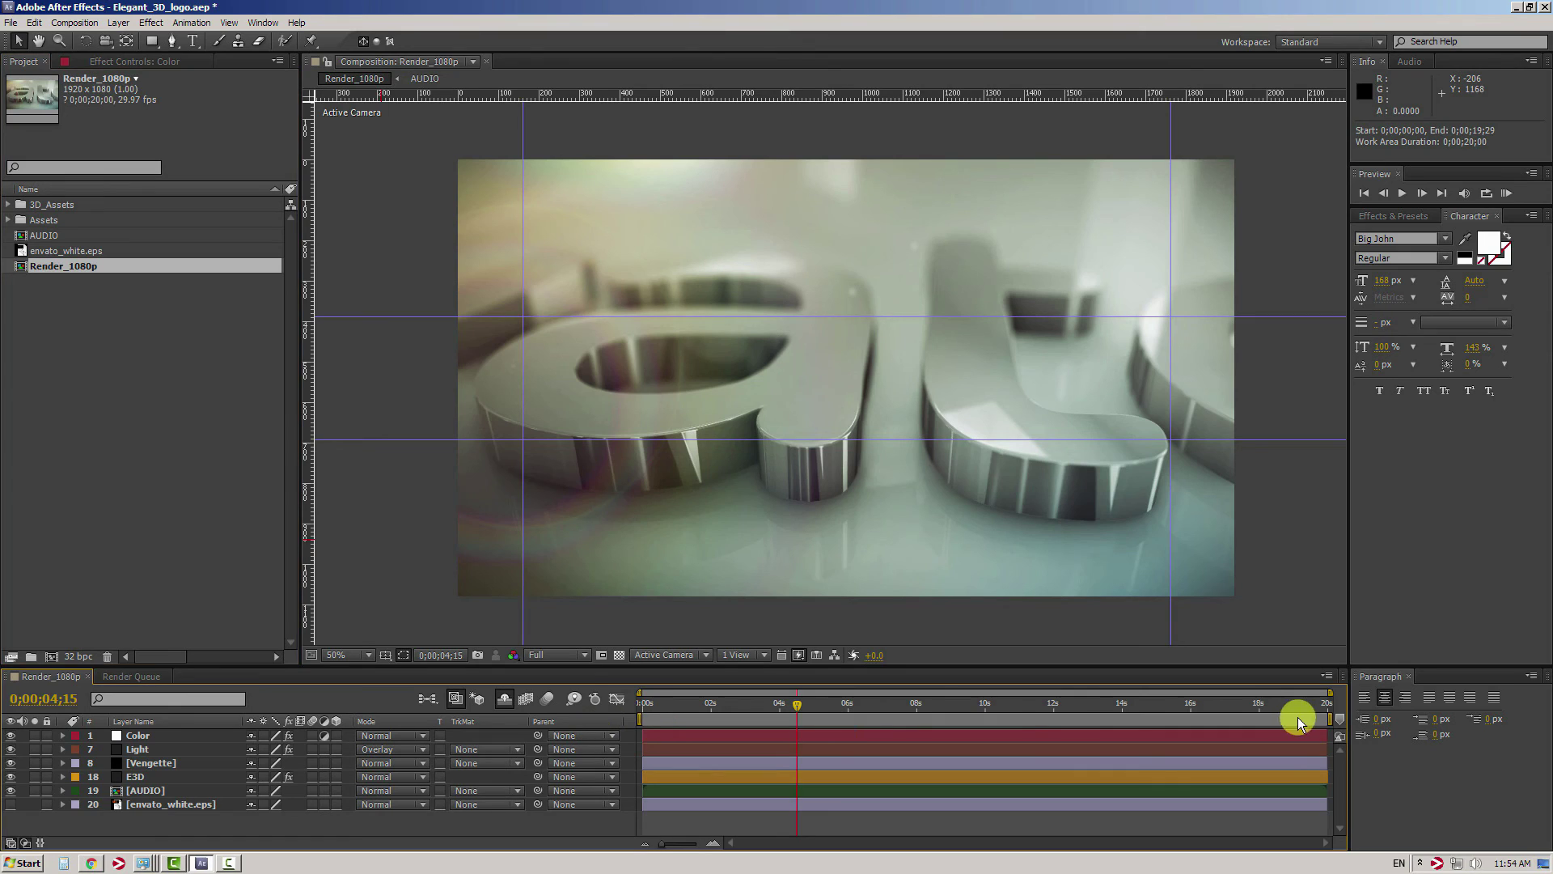
mouse_move(1327, 719)
mouse_down()
mouse_move(1005, 719)
mouse_move(1342, 719)
mouse_up()
Queue Render_1080p with Make Movie and rename its output file to Logo.avi
click(81, 23)
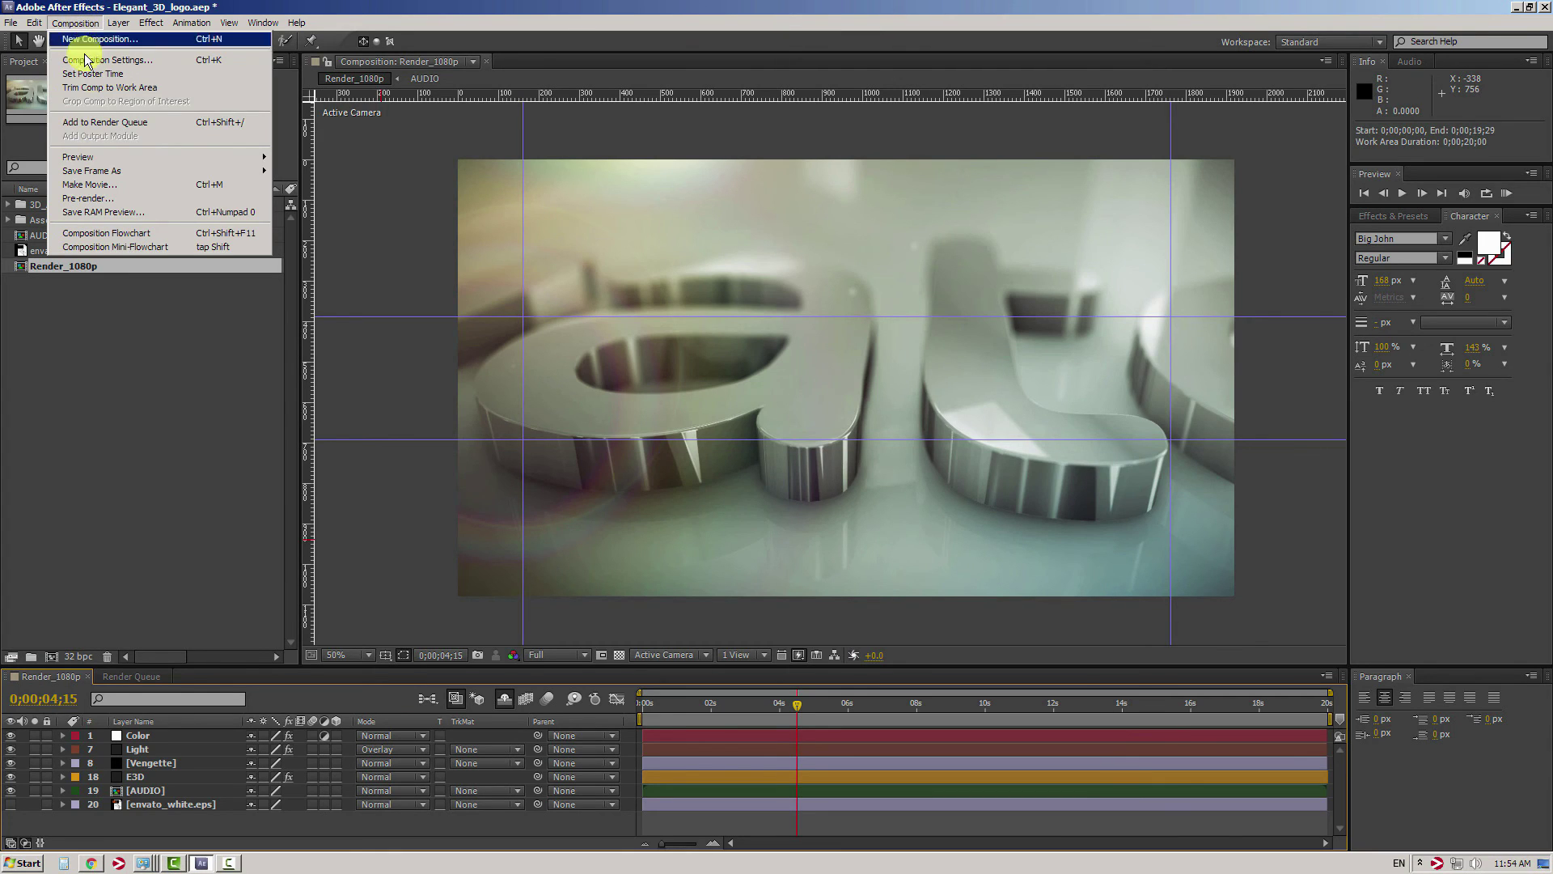
click(123, 187)
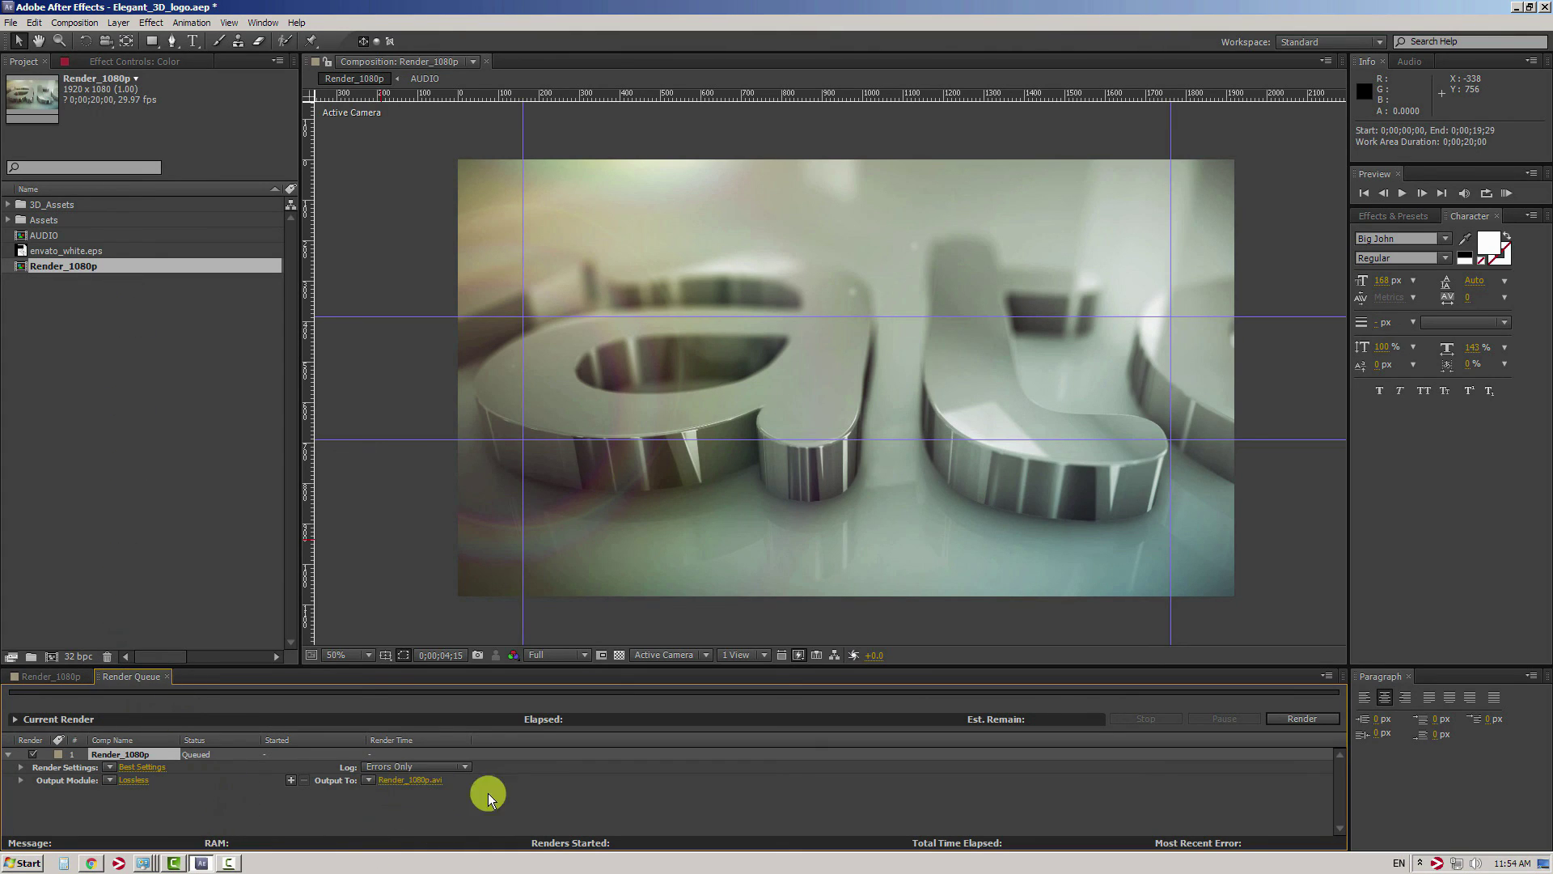
click(406, 783)
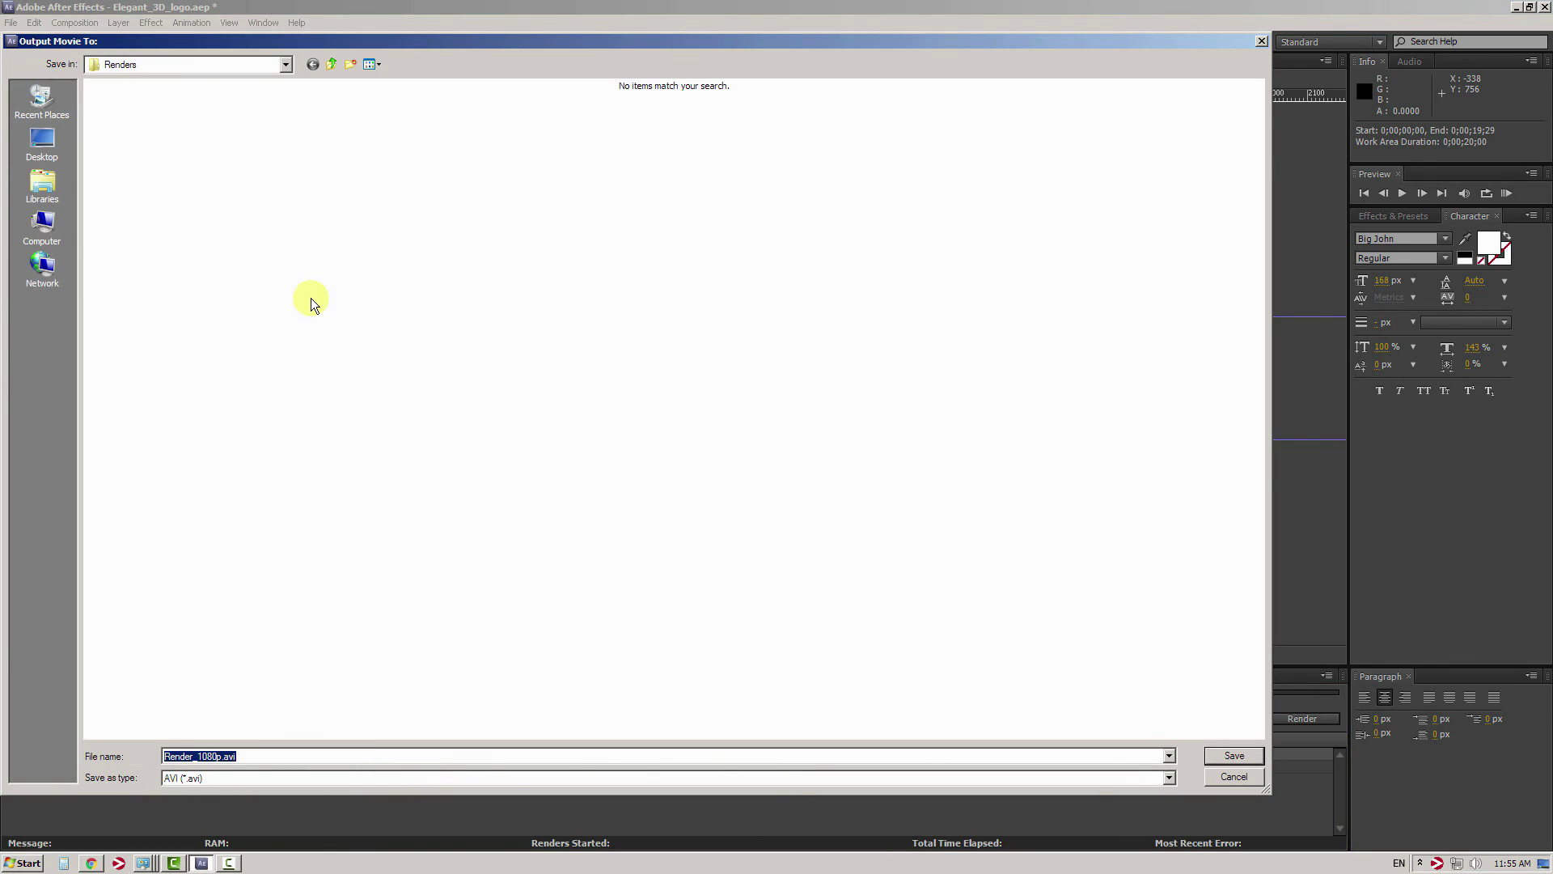
drag(245, 42, 410, 44)
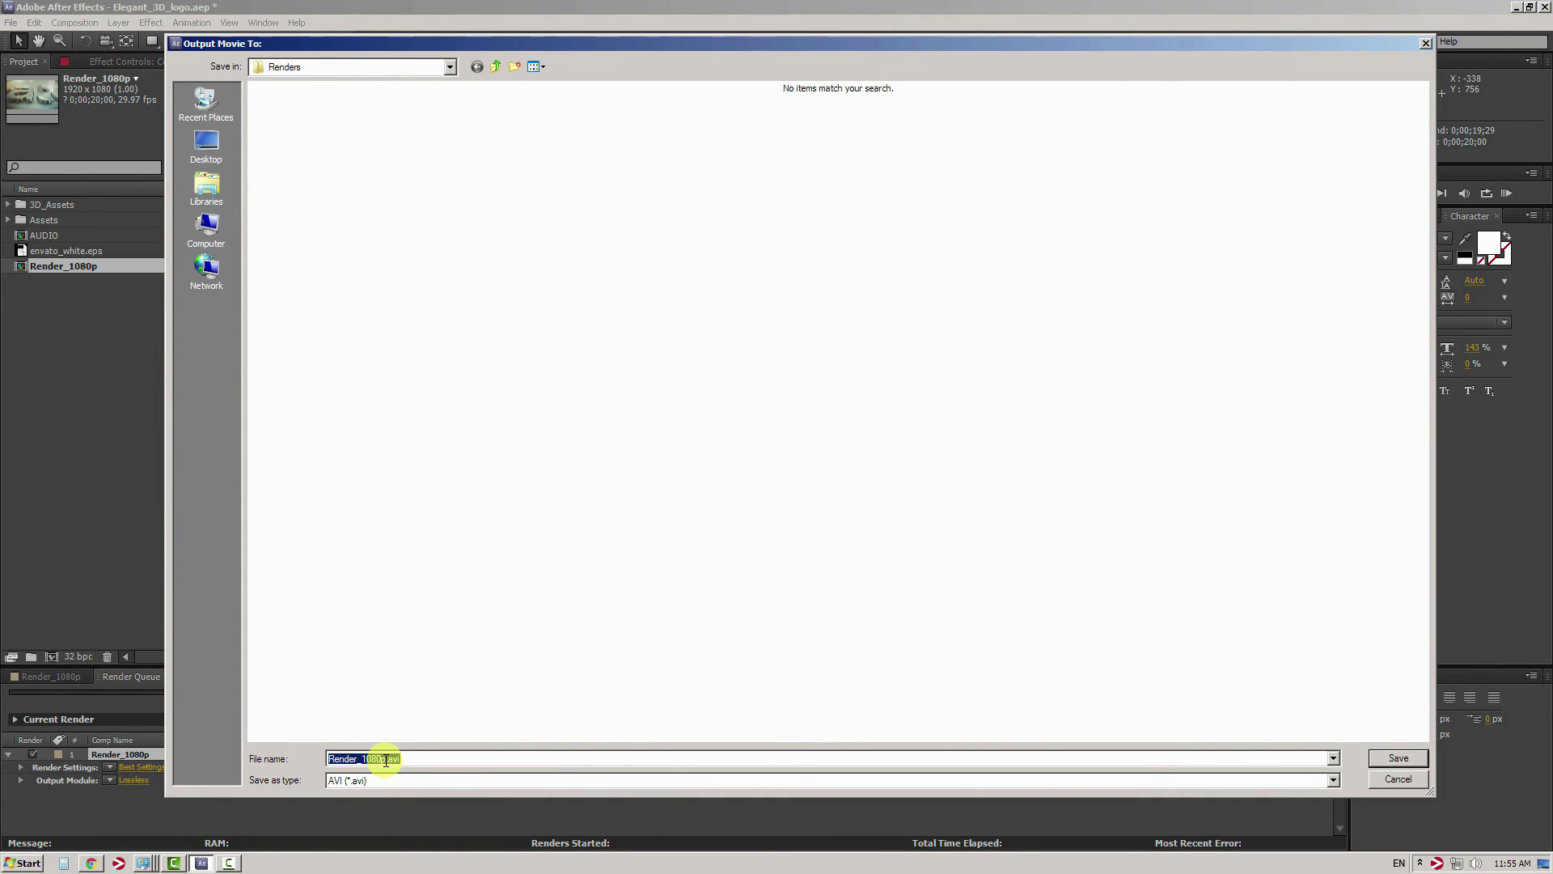
drag(386, 758, 321, 760)
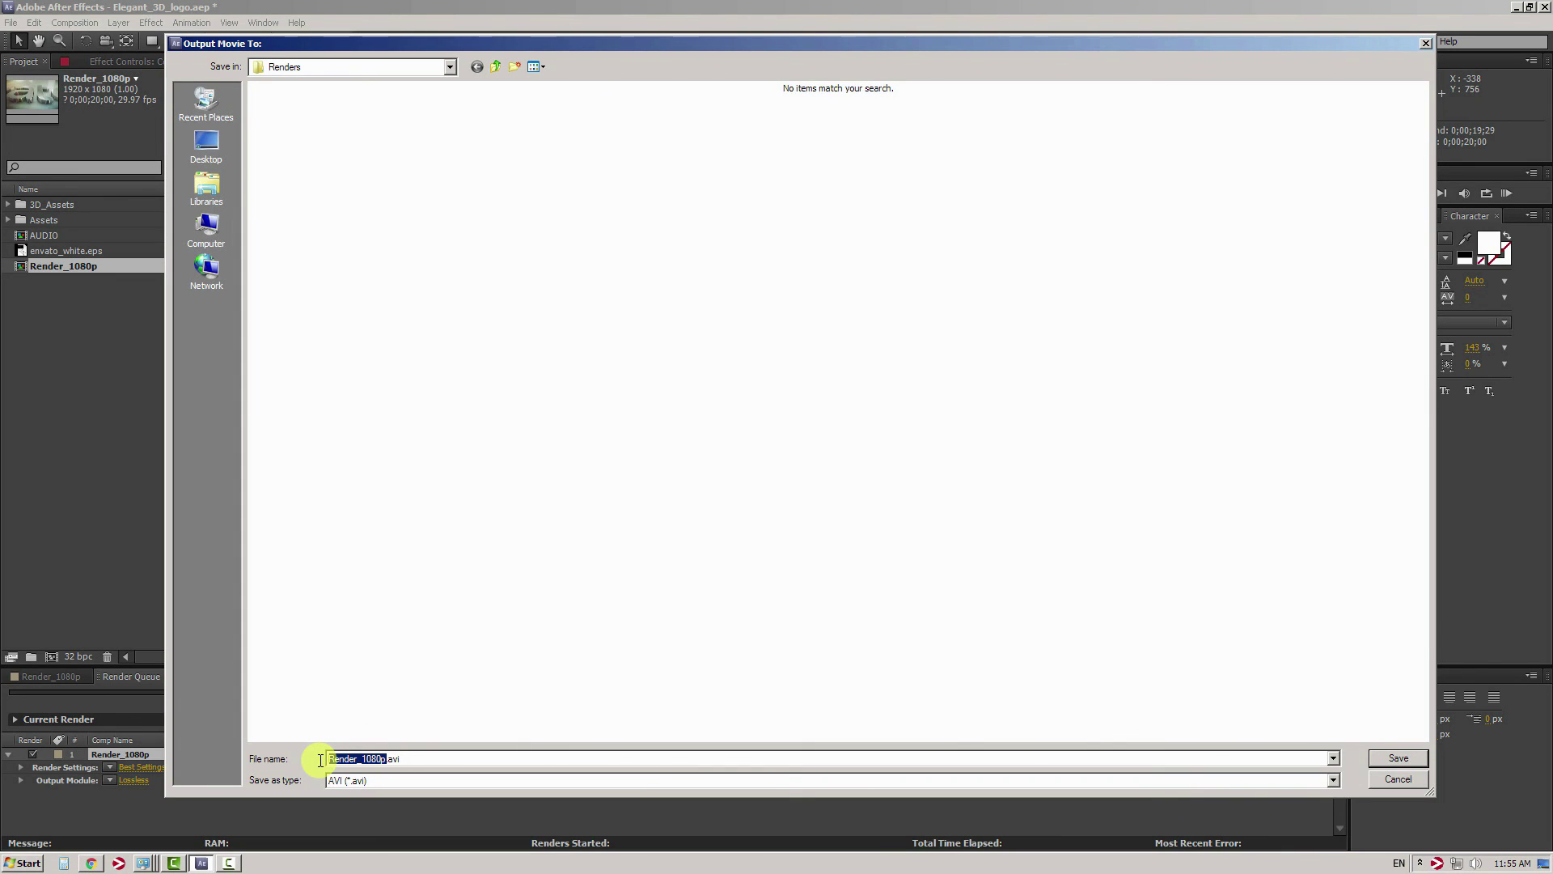
text(Logo)
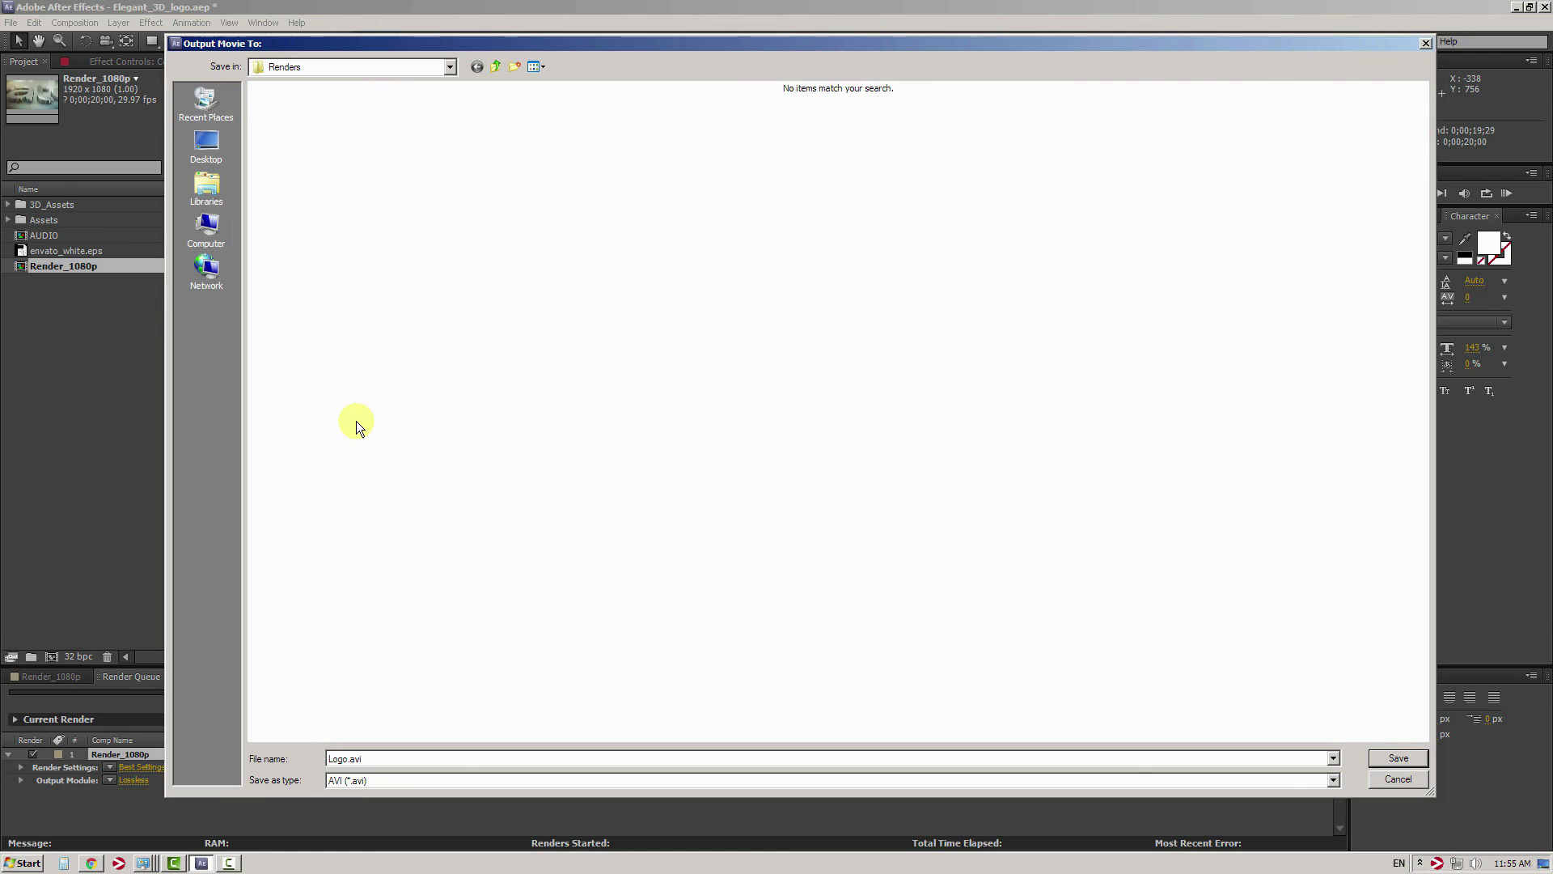
Save the Logo output and set the Output Module to QuickTime with the Photo - JPEG codec
click(1404, 757)
click(134, 780)
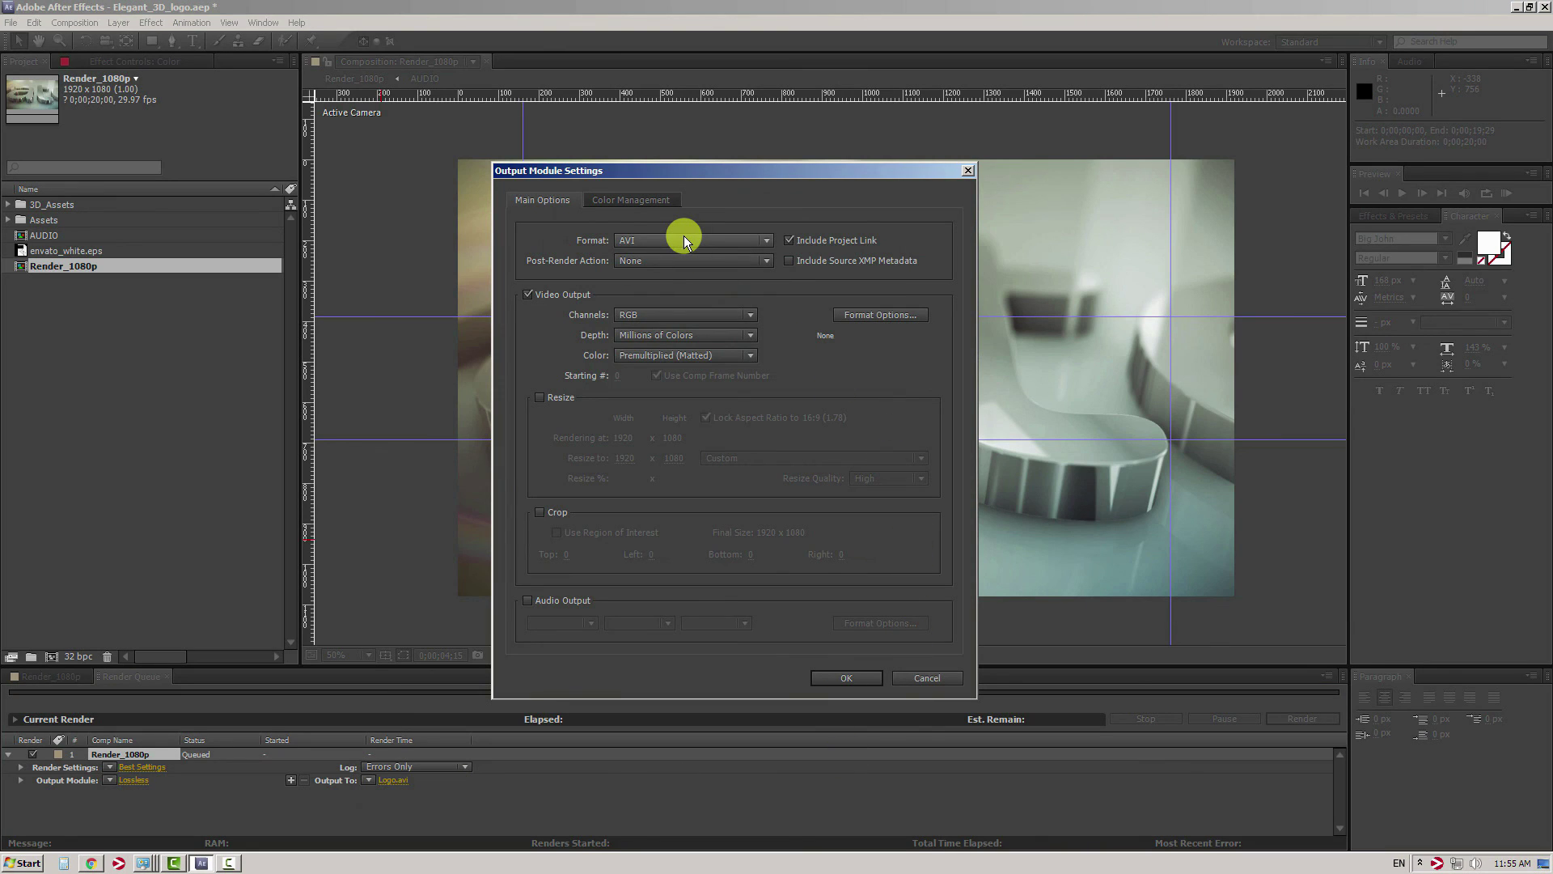
click(682, 240)
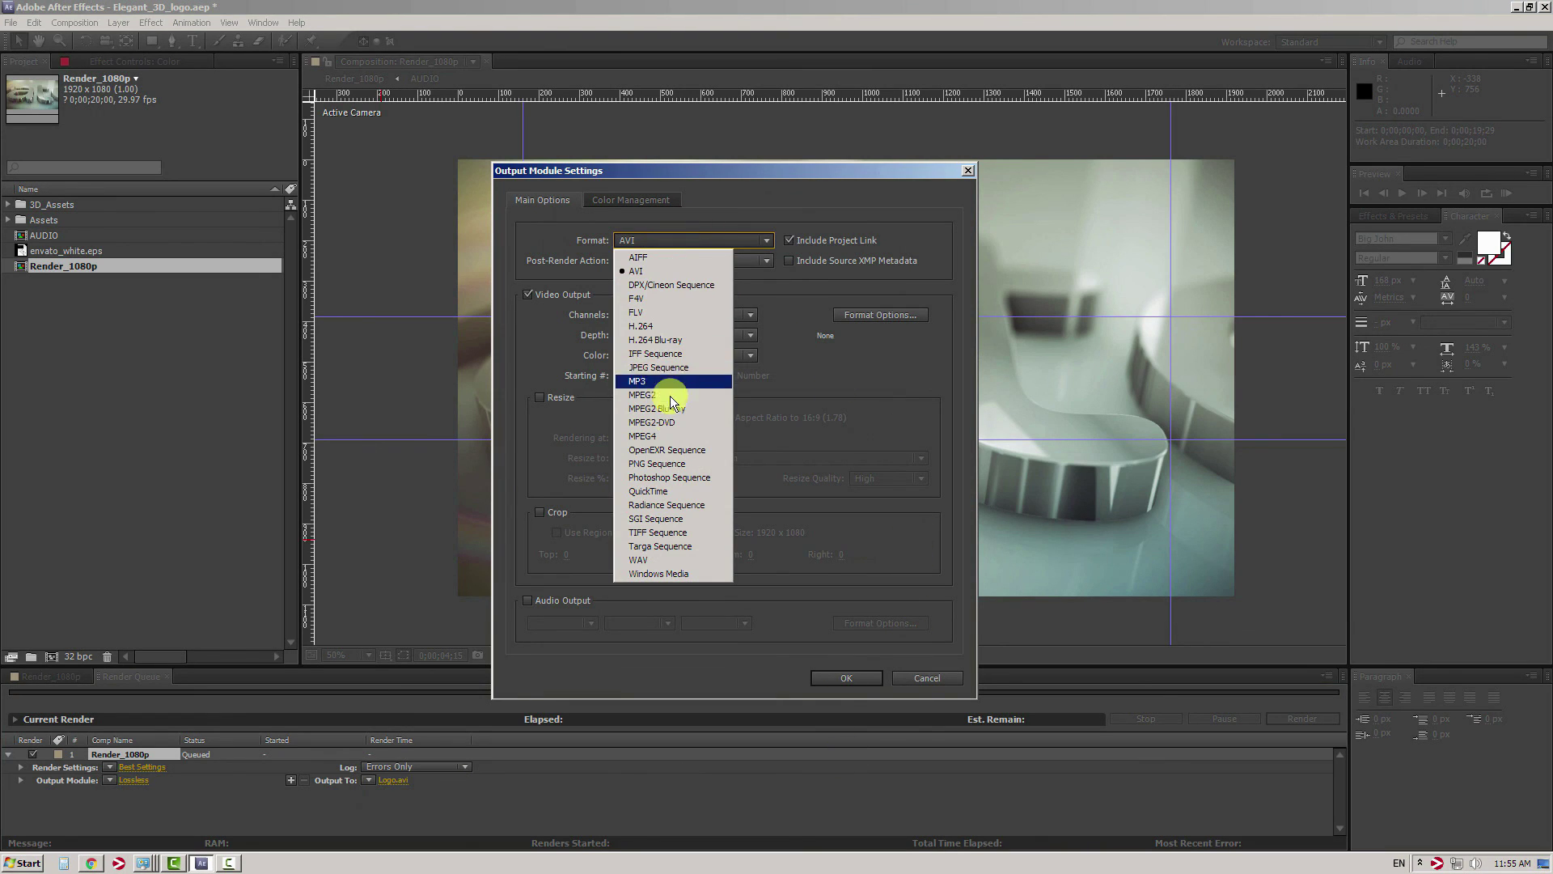
click(660, 490)
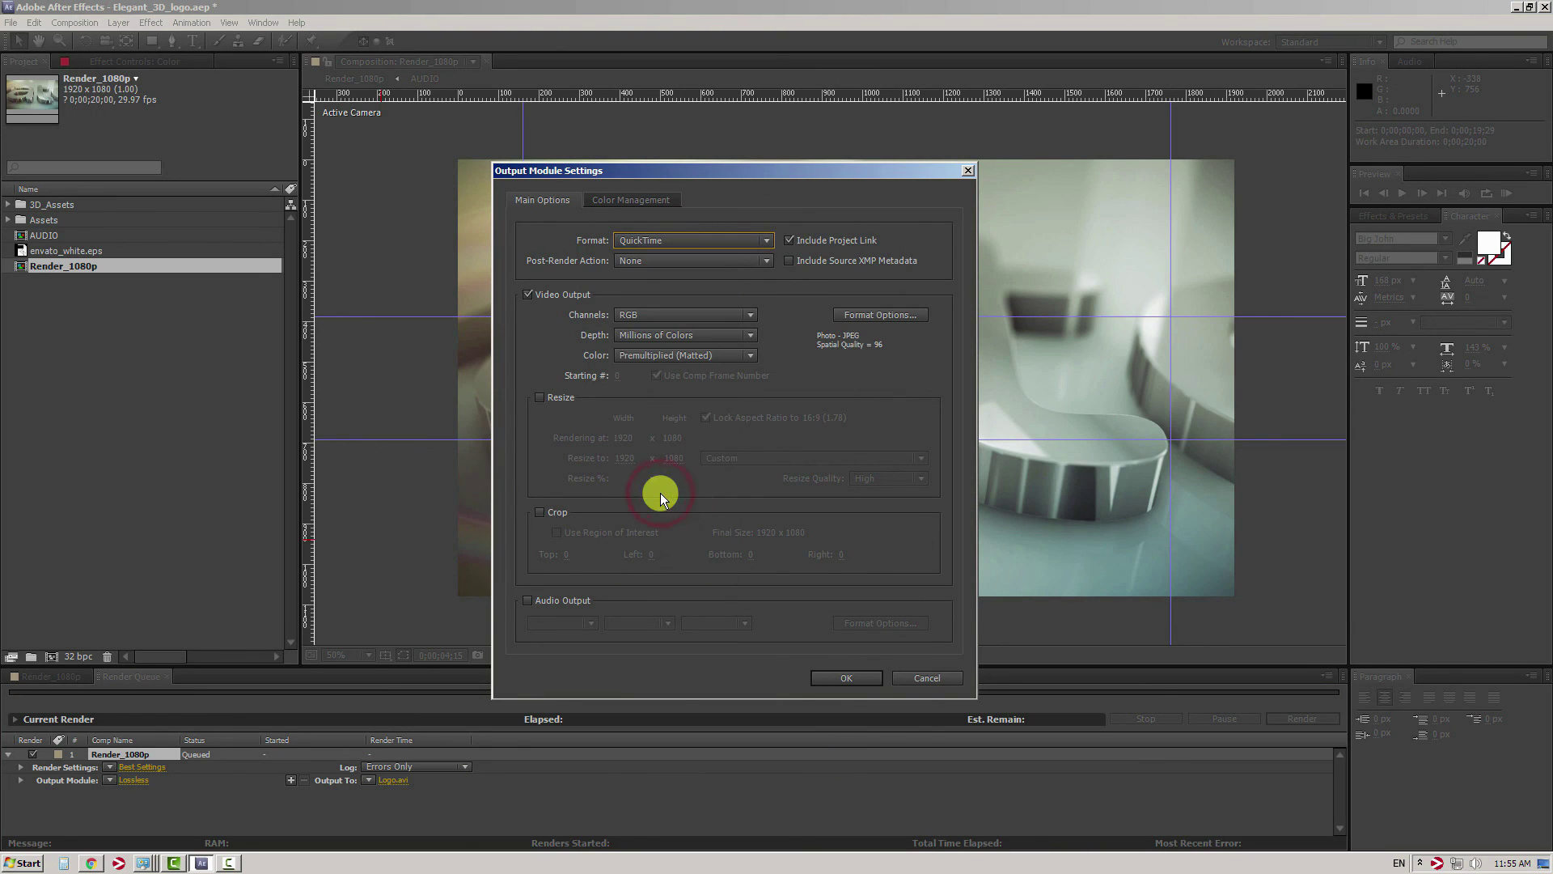
click(860, 321)
click(776, 254)
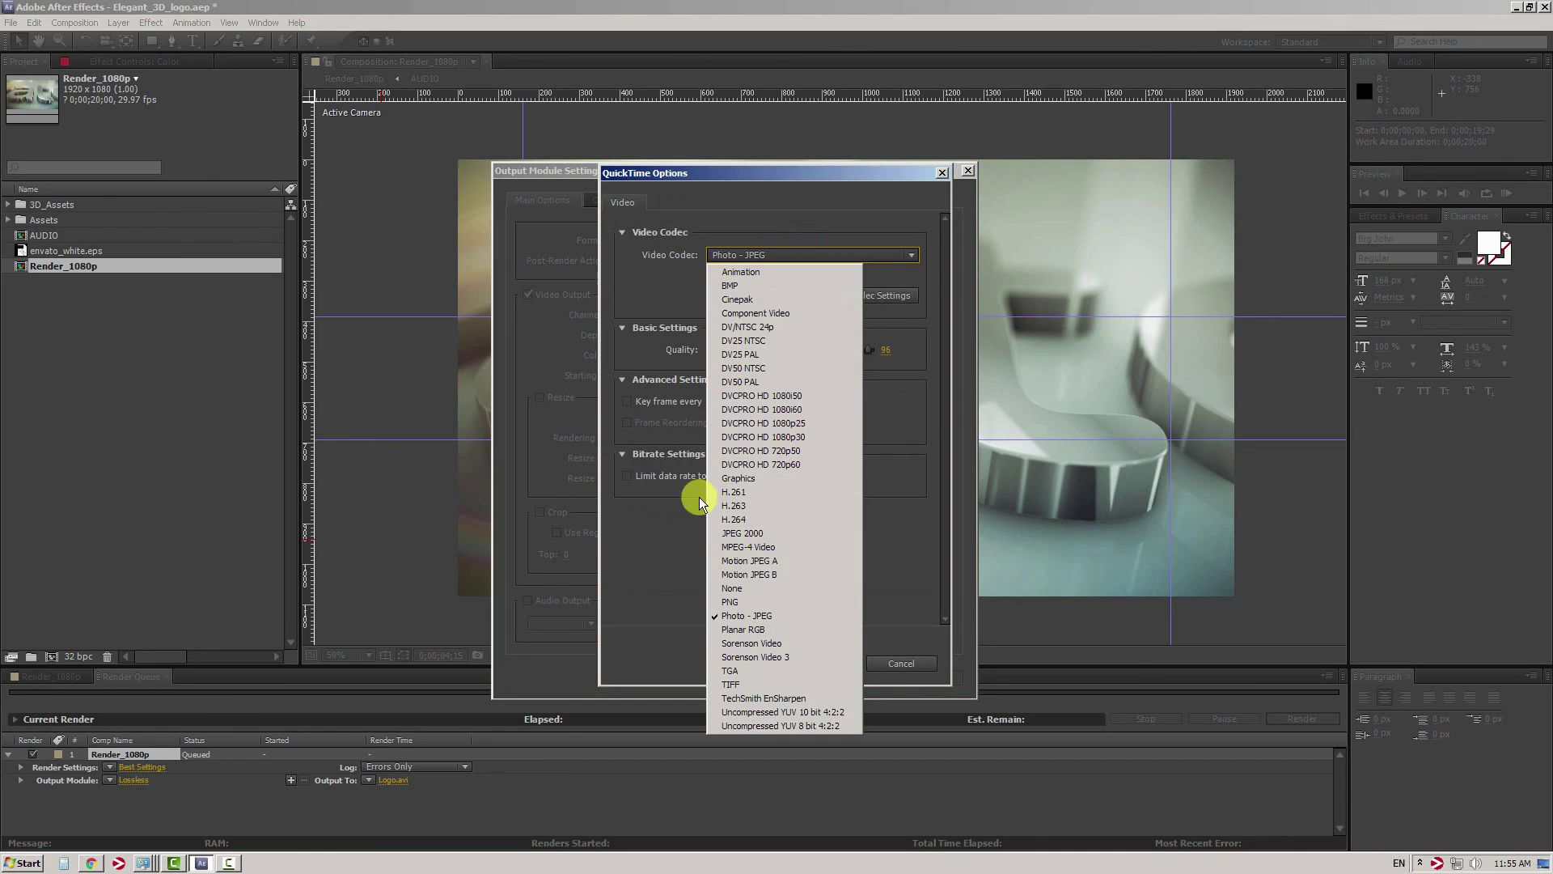
click(764, 616)
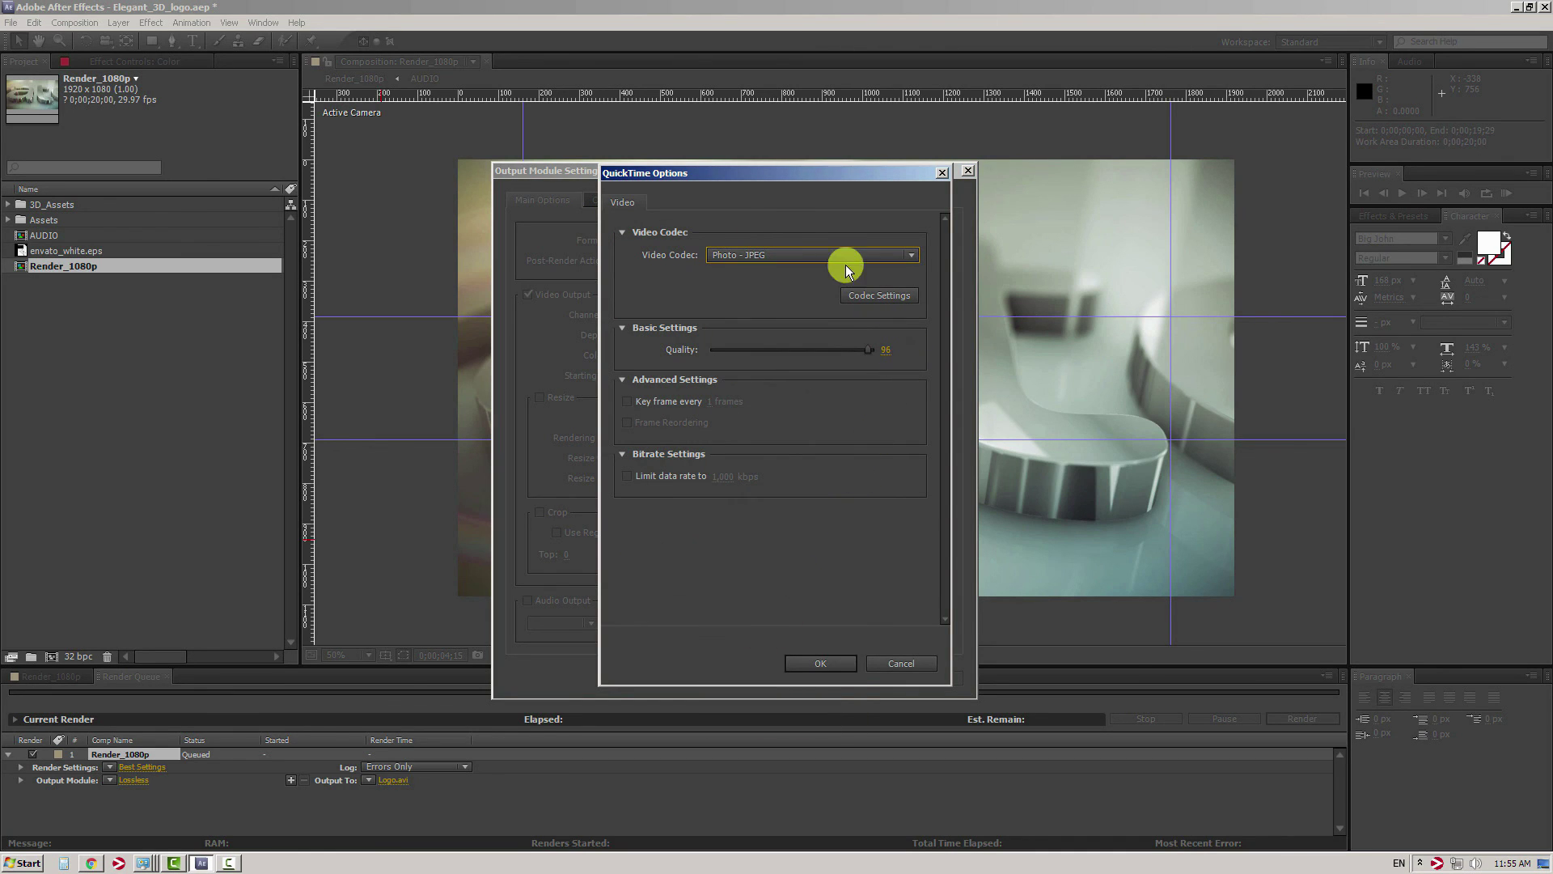
click(818, 662)
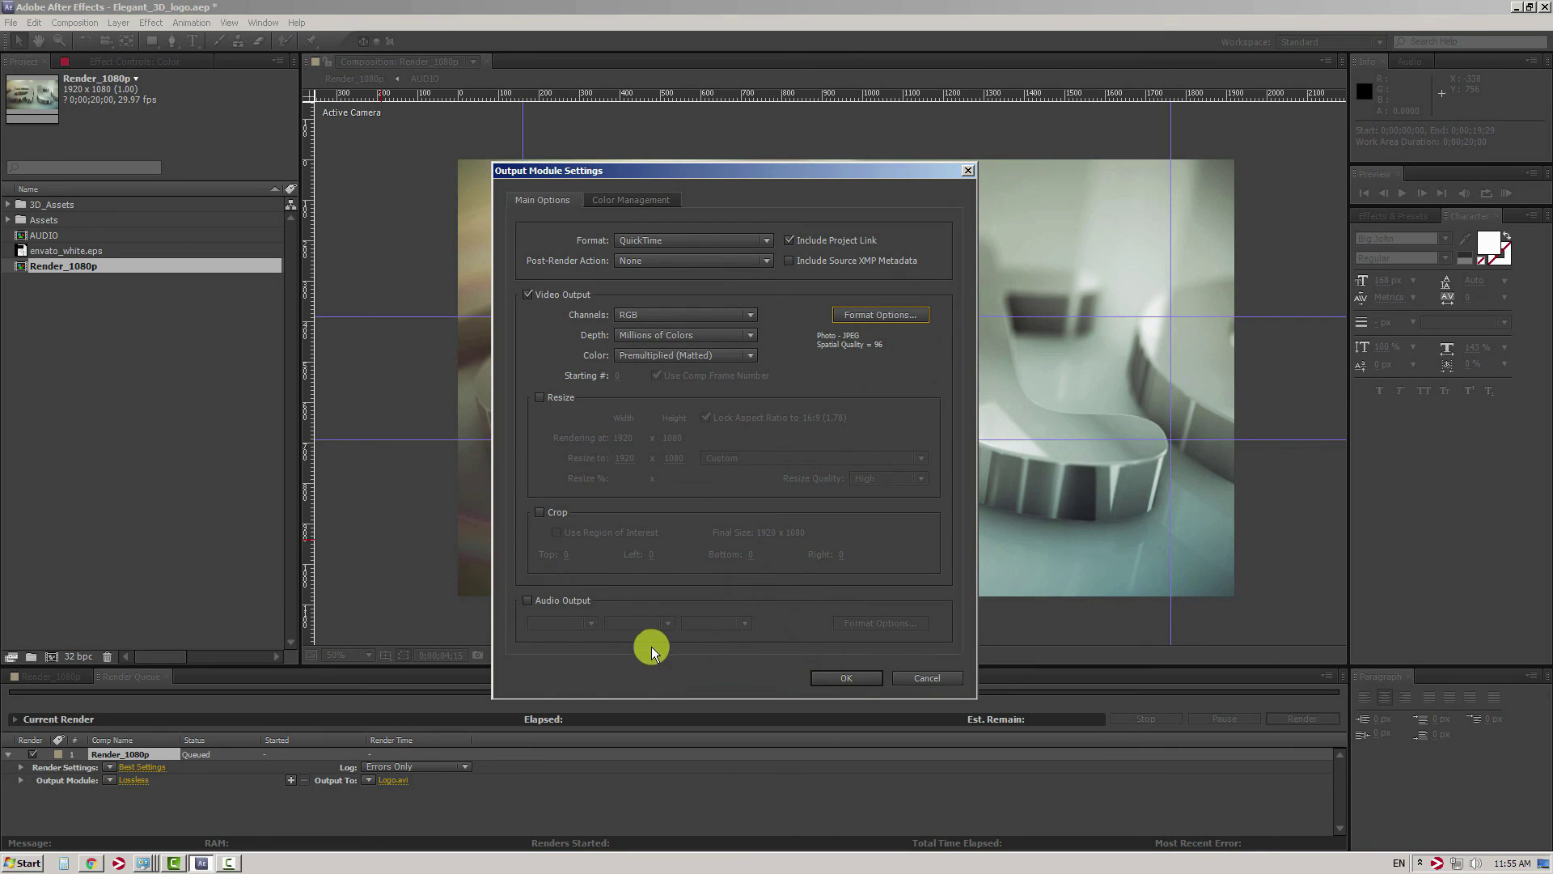
Enable audio output, confirm the Output Module, and start the render
click(528, 601)
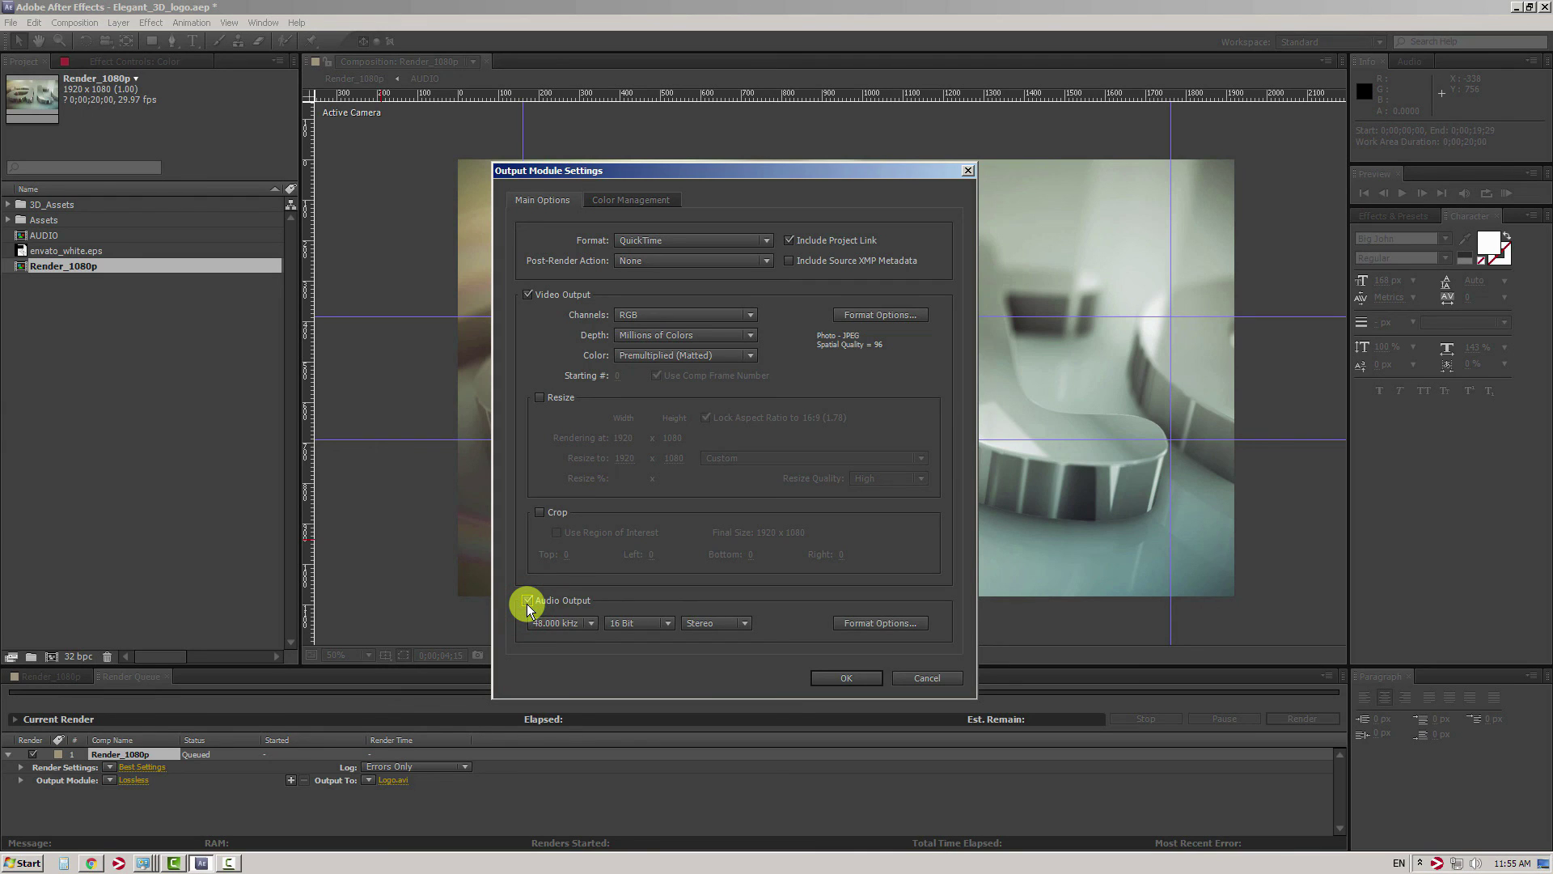
click(844, 677)
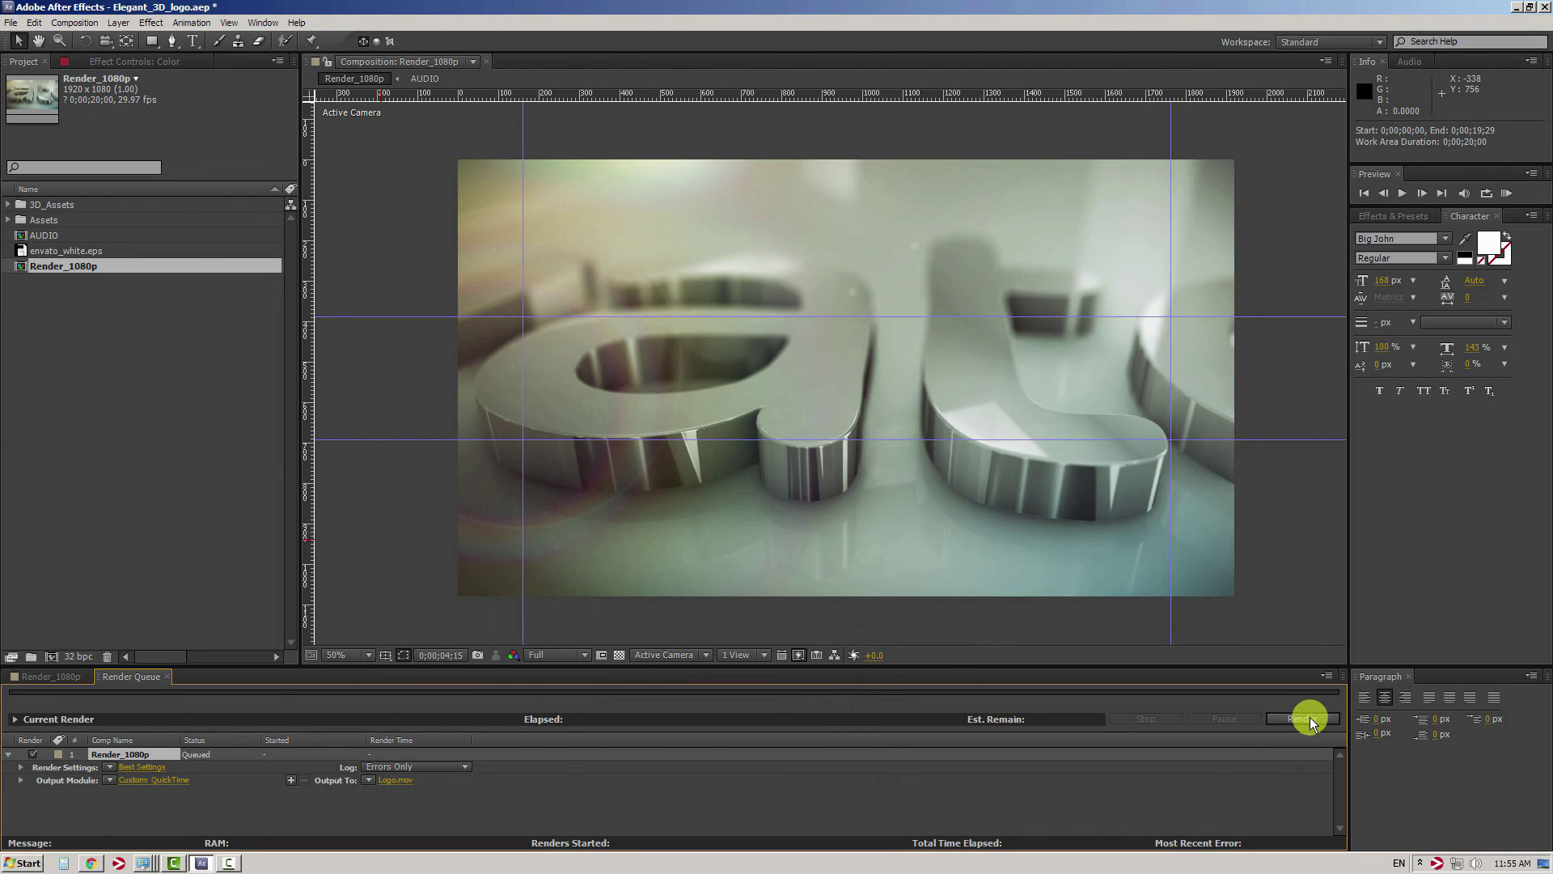
click(1308, 718)
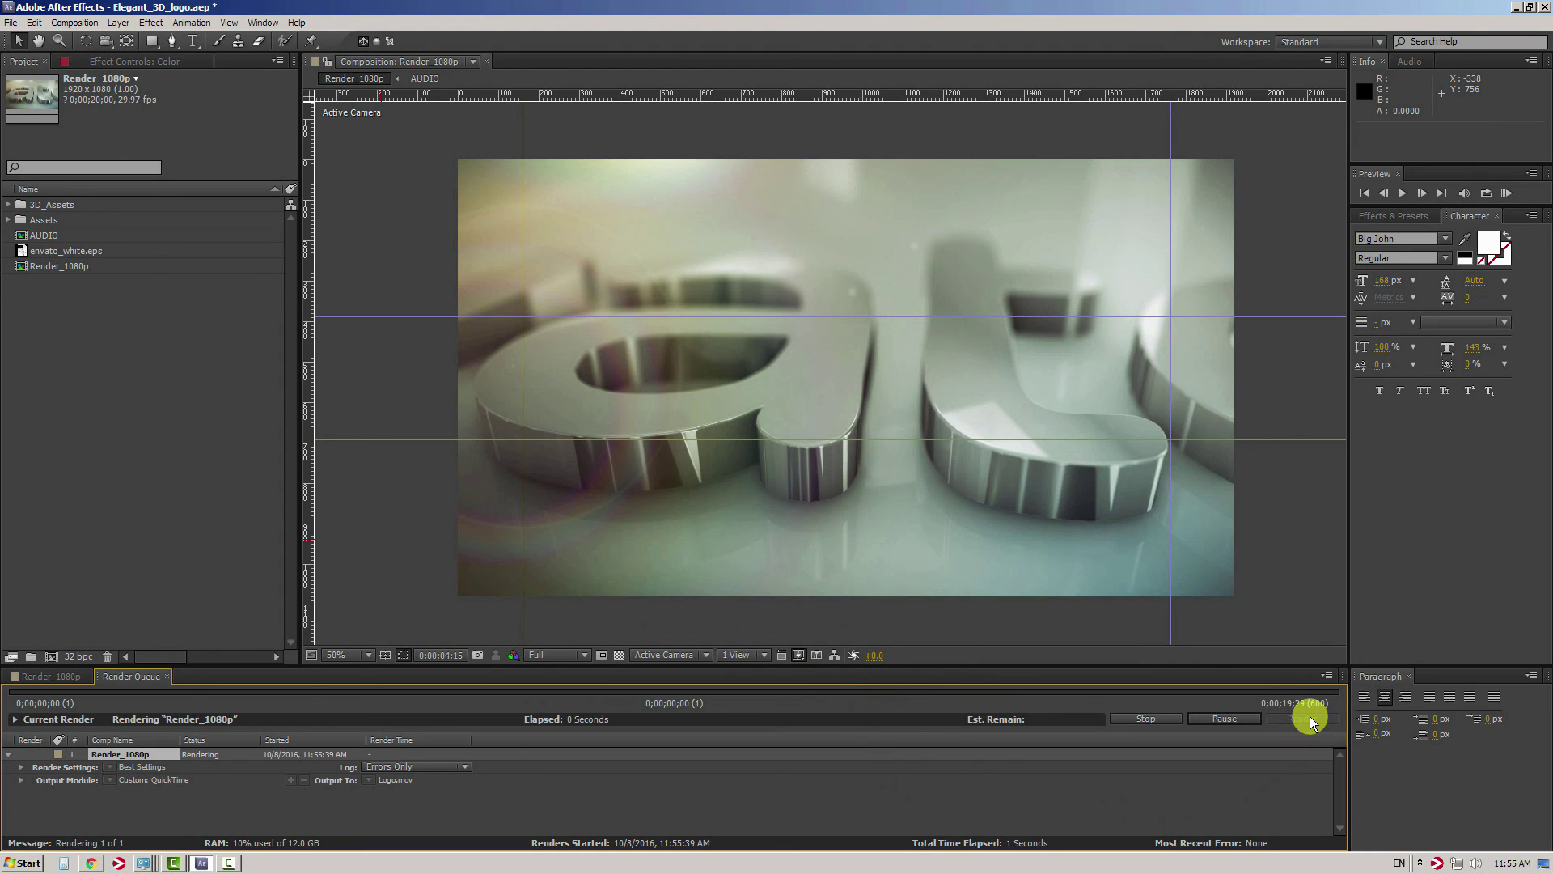